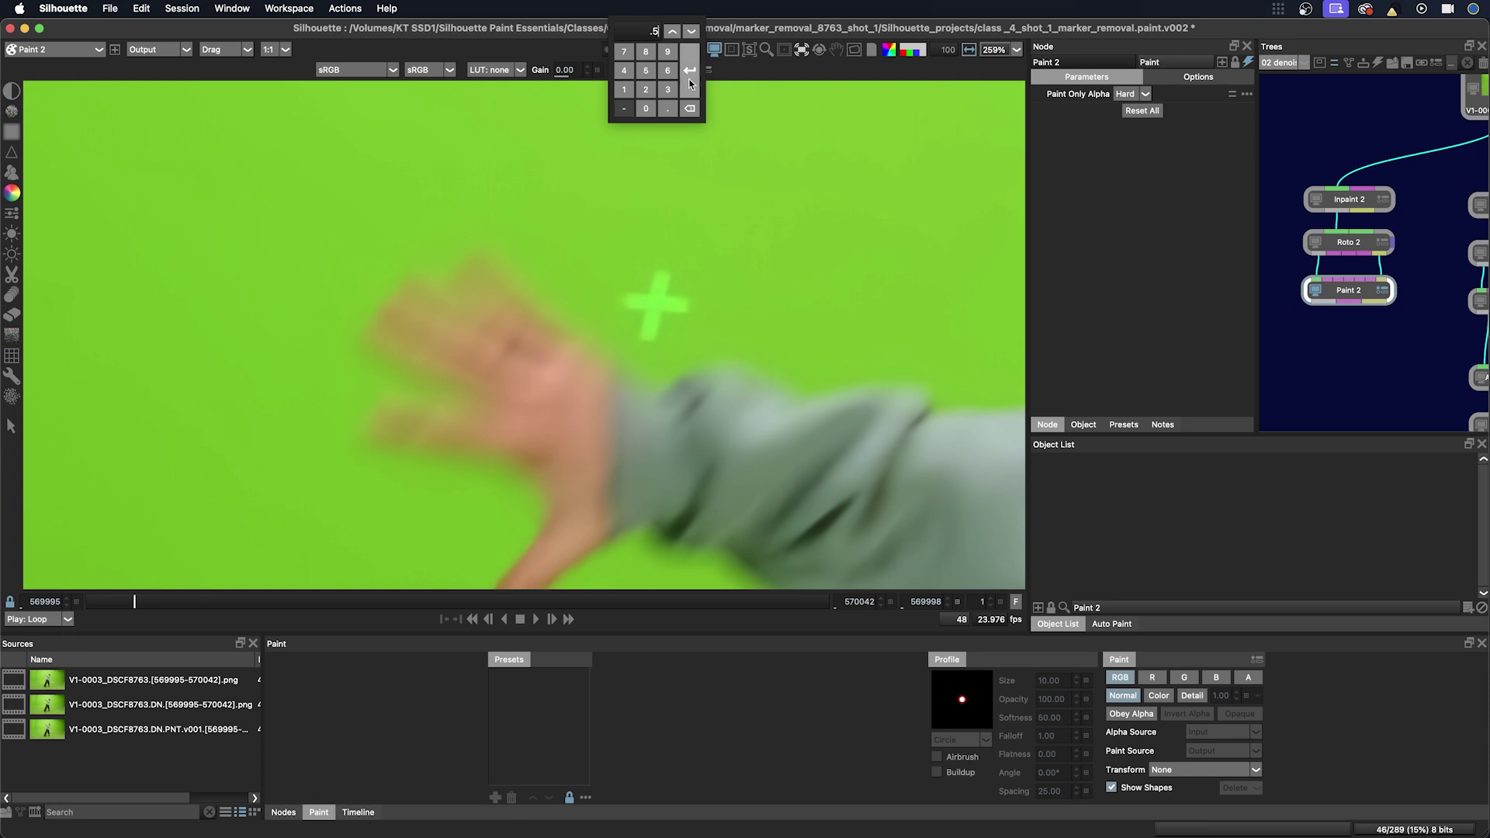
# Set the viewer gamma to 0.5 and activate the Clone paint tool.
pyautogui.click(690, 81)
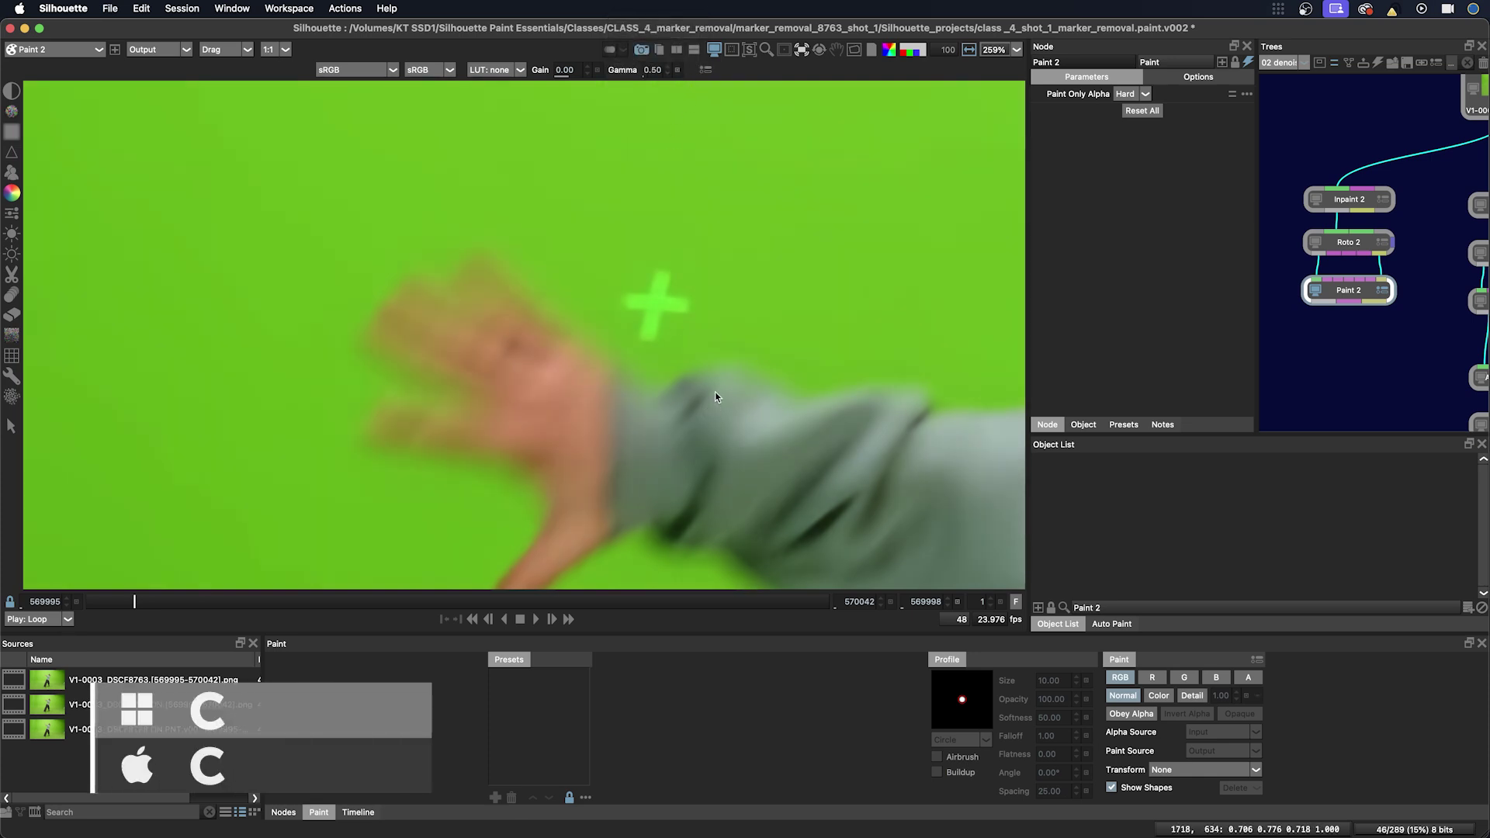
pyautogui.press('c')
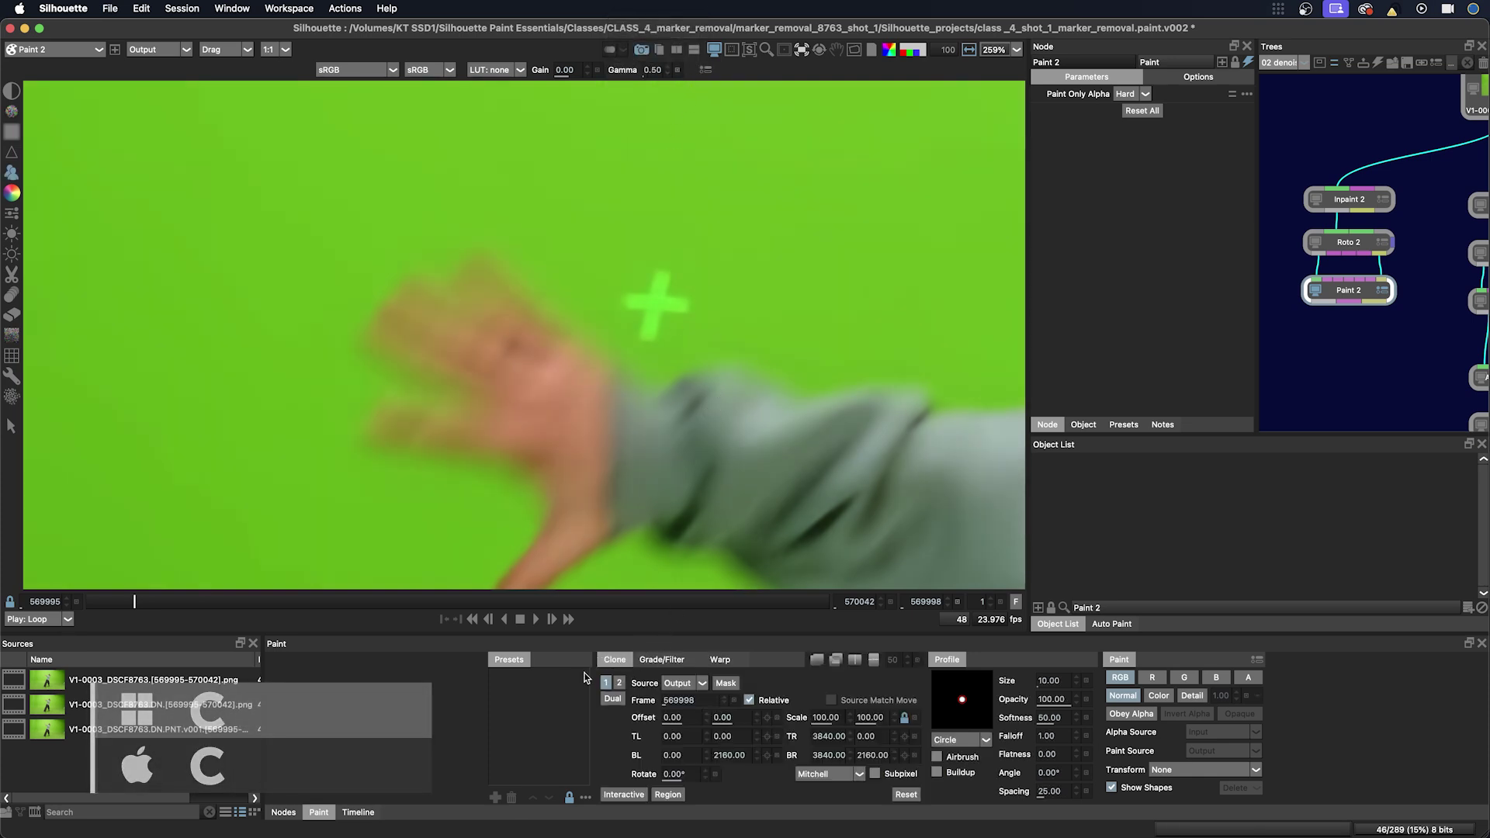
# Bring the outstretched arm at frame 570006 into view and hide the roto shape outlines.
pyautogui.moveTo(133, 604); pyautogui.dragTo(229, 613)
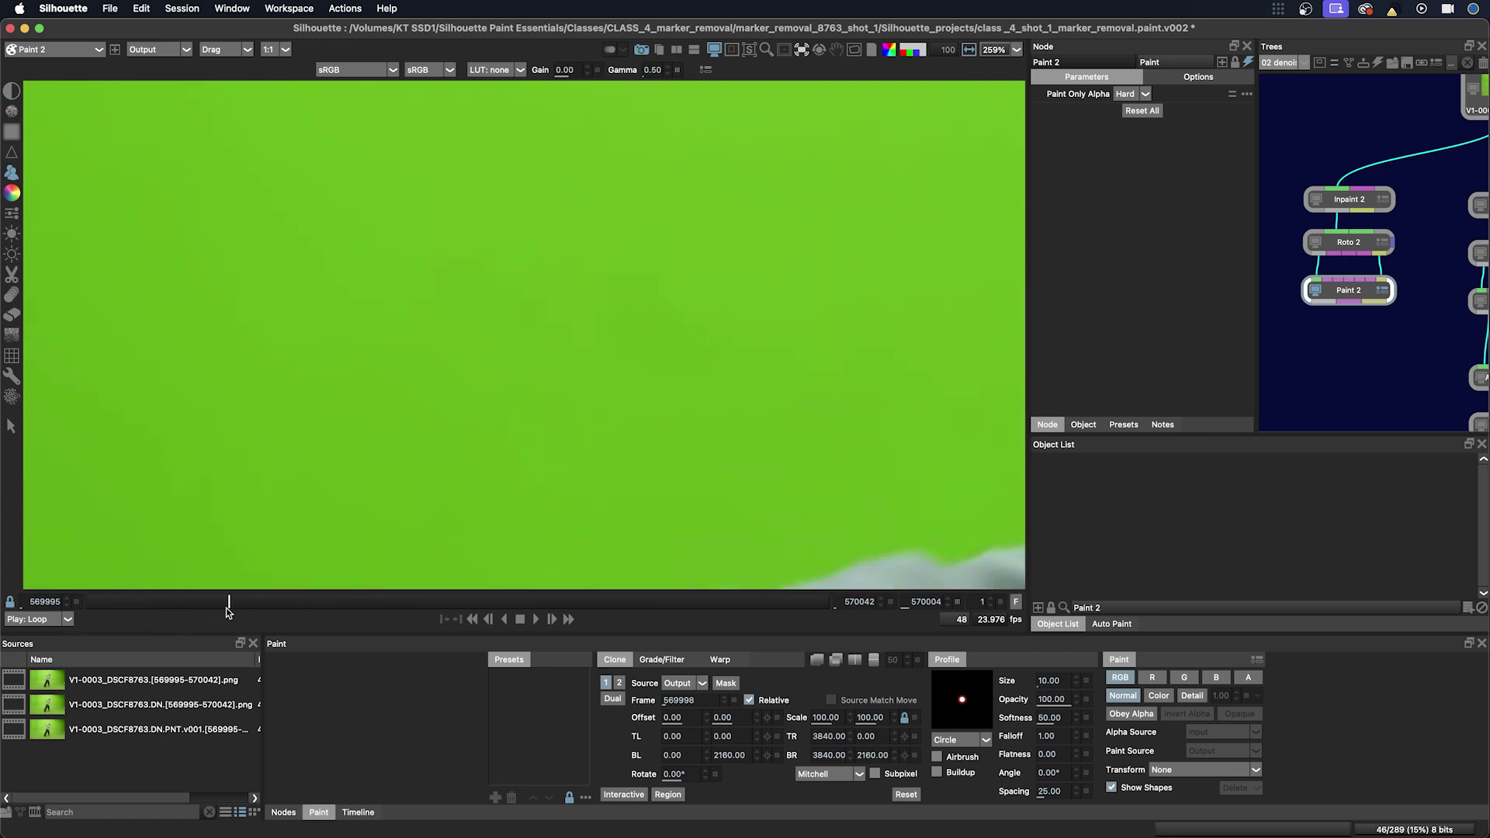
pyautogui.scroll(-2, 497, 443)
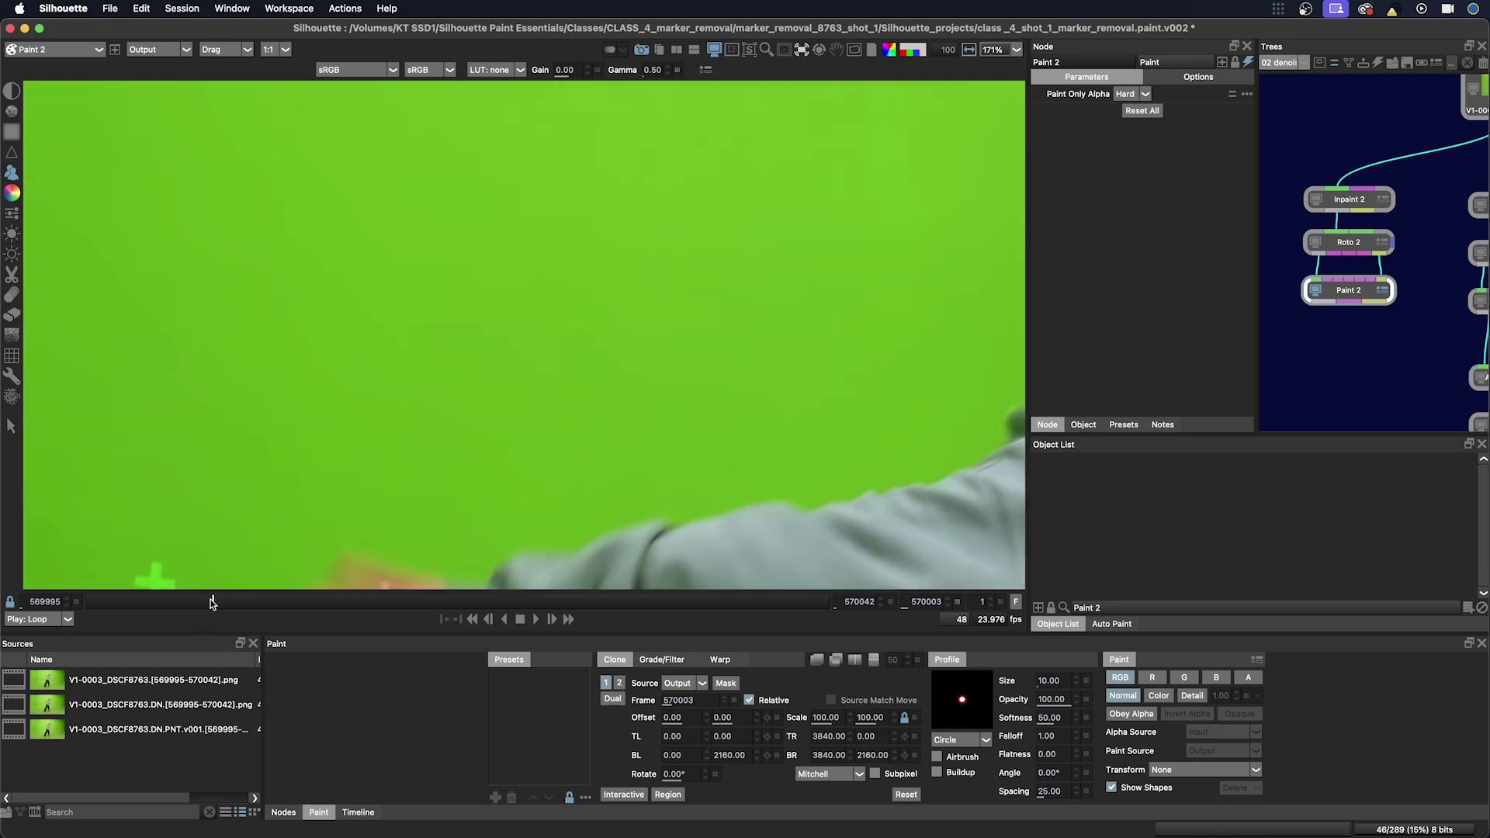
pyautogui.moveTo(212, 602)
pyautogui.mouseDown()
pyautogui.moveTo(200, 603)
pyautogui.moveTo(213, 602)
pyautogui.mouseUp()
pyautogui.press('o')
pyautogui.moveTo(213, 603); pyautogui.dragTo(254, 608)
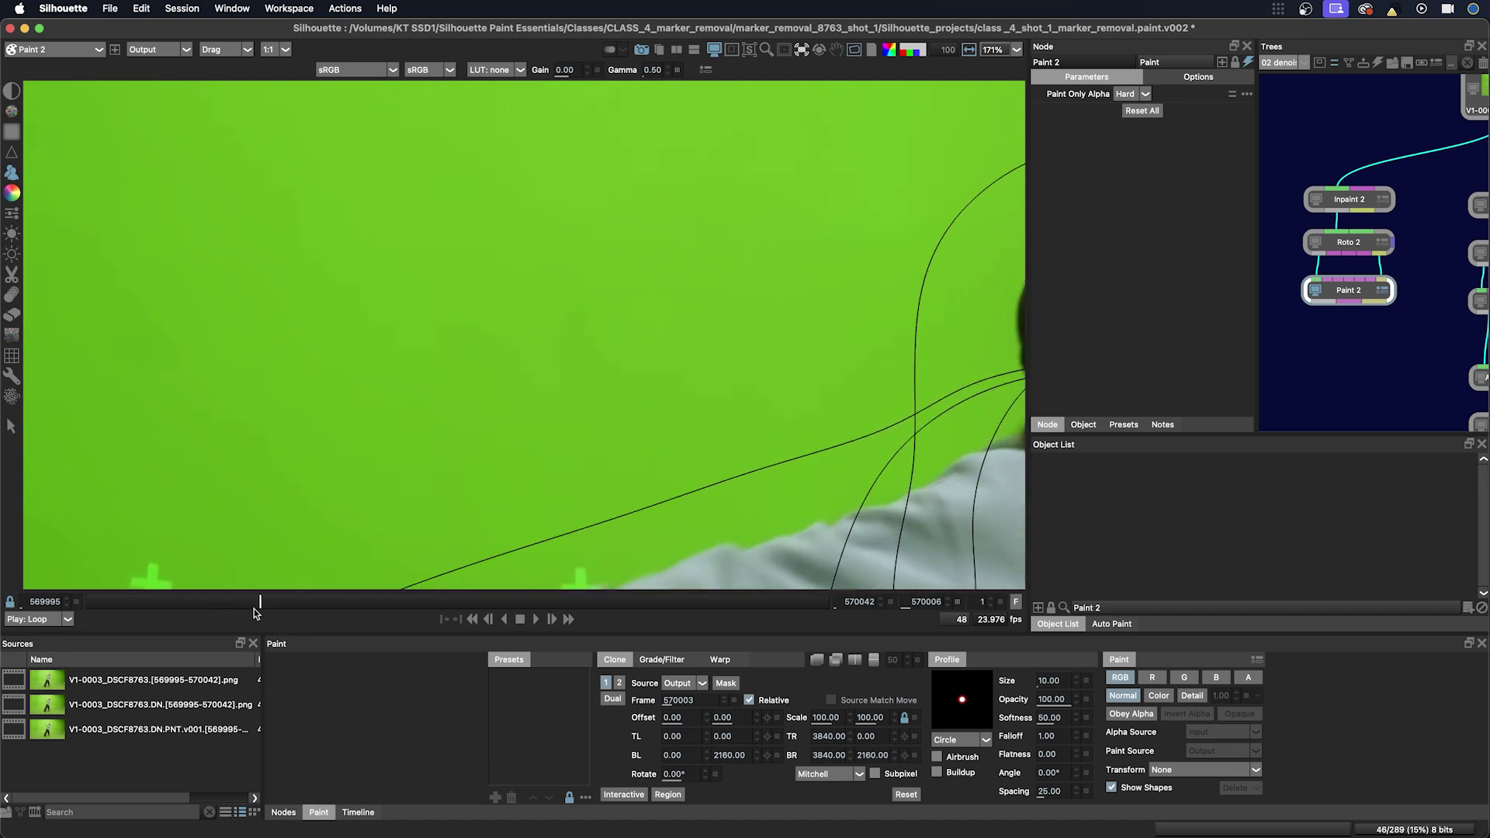
pyautogui.moveTo(846, 473); pyautogui.dragTo(728, 354)
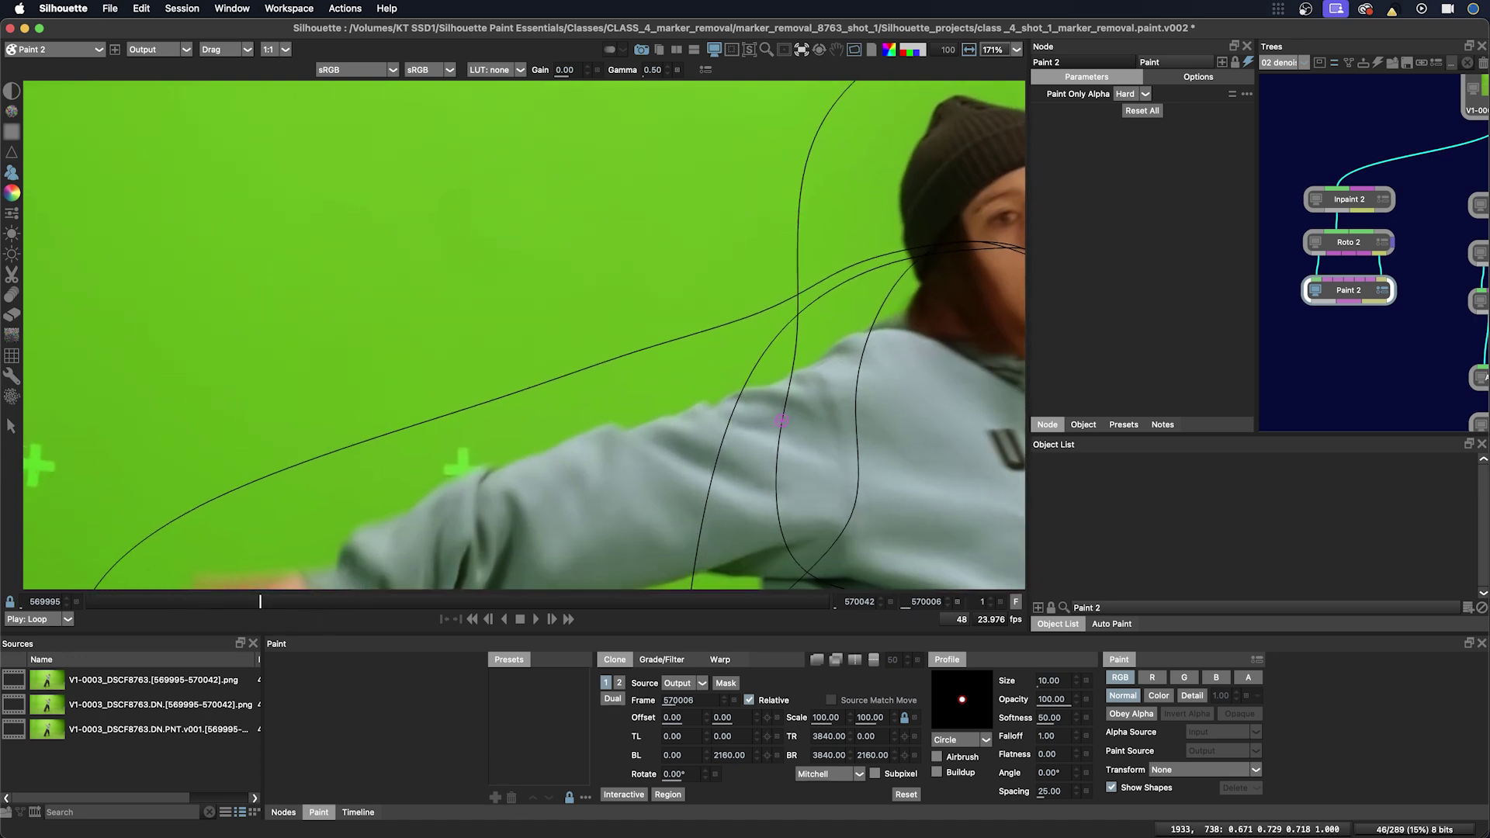
pyautogui.scroll(-3, 782, 420)
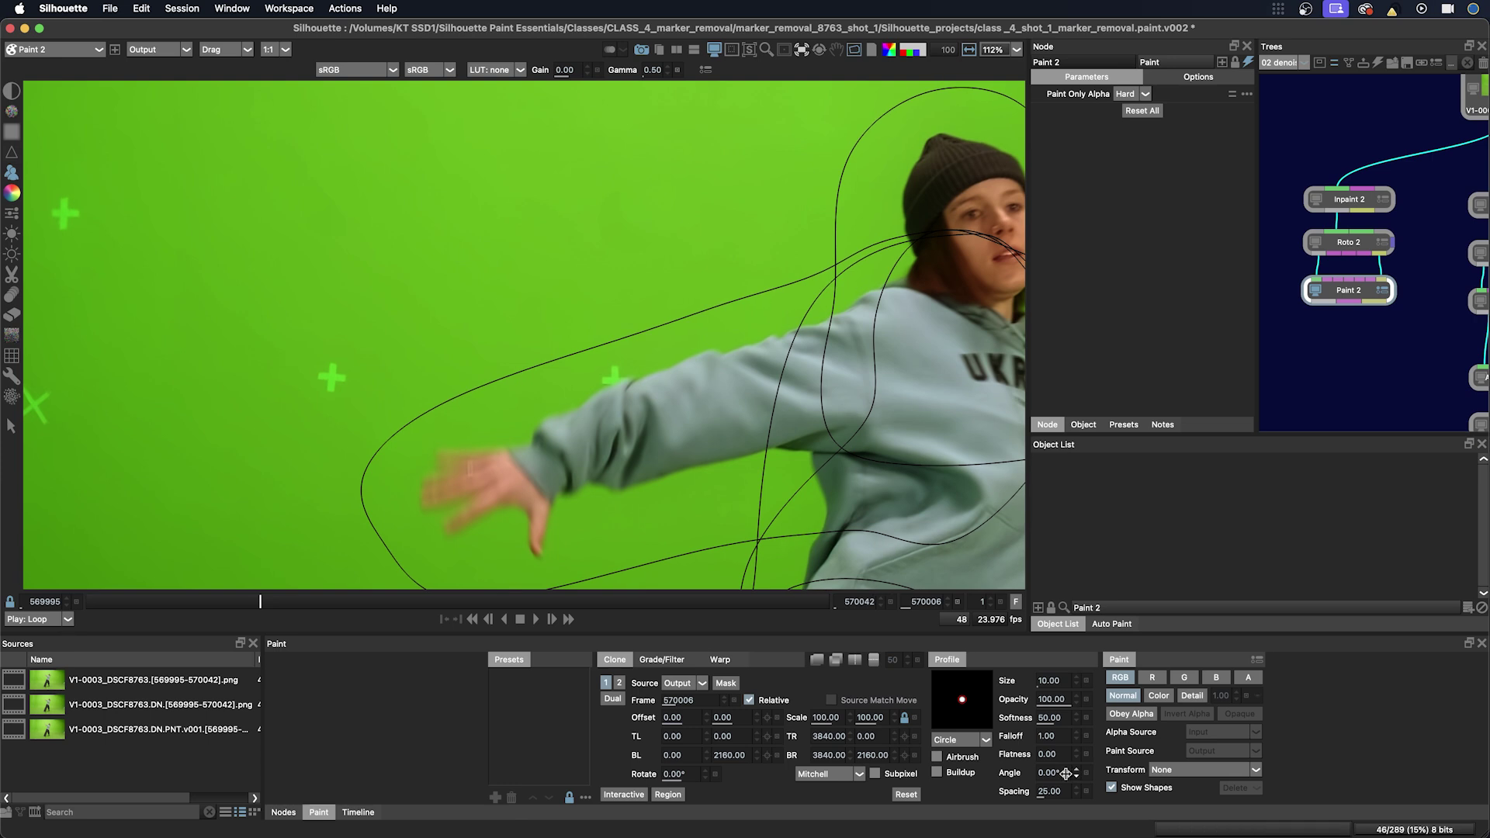
pyautogui.click(1112, 788)
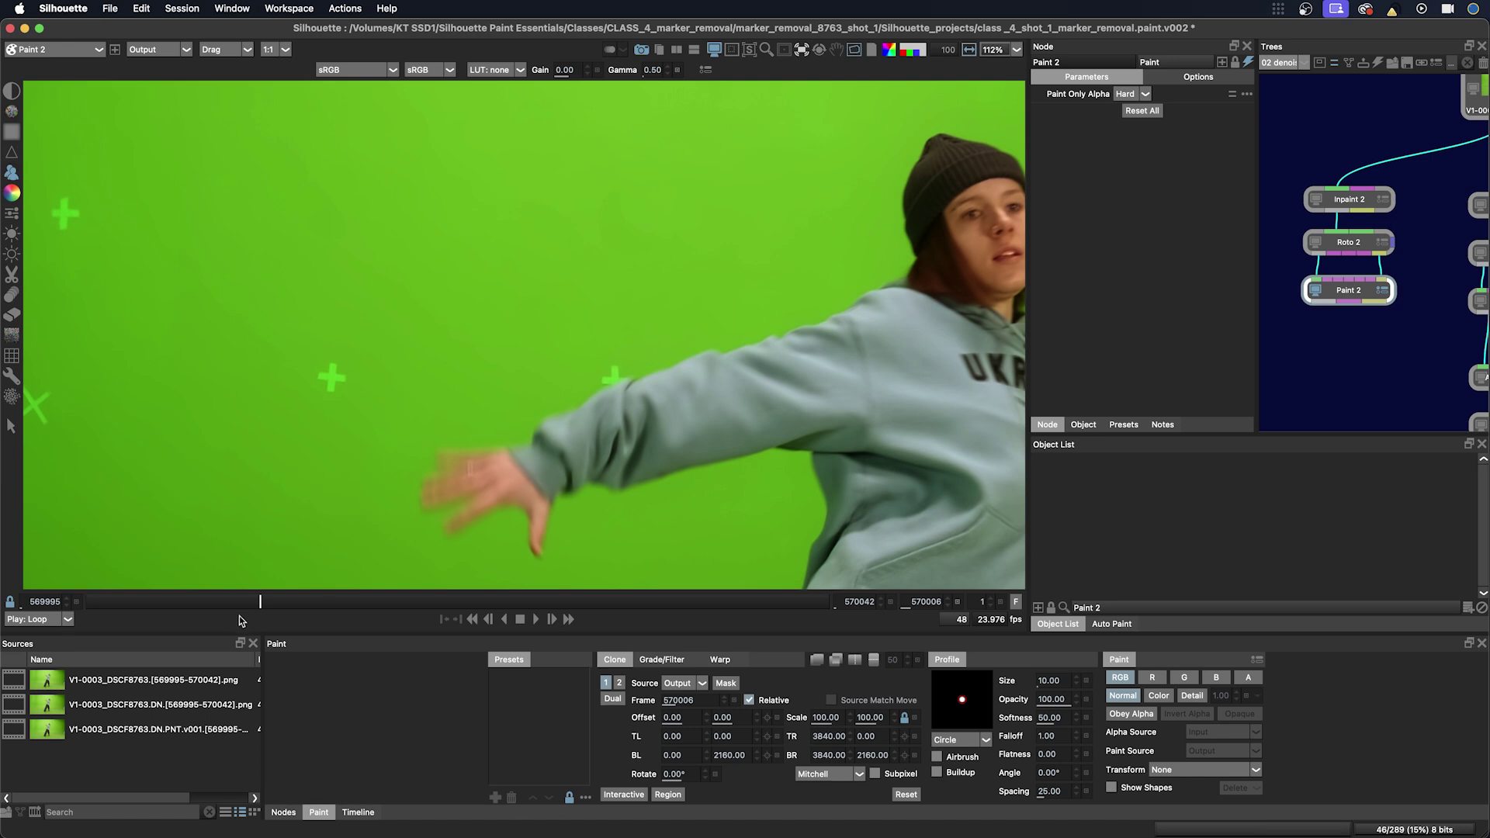
# Go to frame 569998 and compare the marker above the sleeve with the neighbouring frames.
pyautogui.moveTo(233, 602)
pyautogui.mouseDown()
pyautogui.moveTo(71, 602)
pyautogui.moveTo(165, 604)
pyautogui.mouseUp()
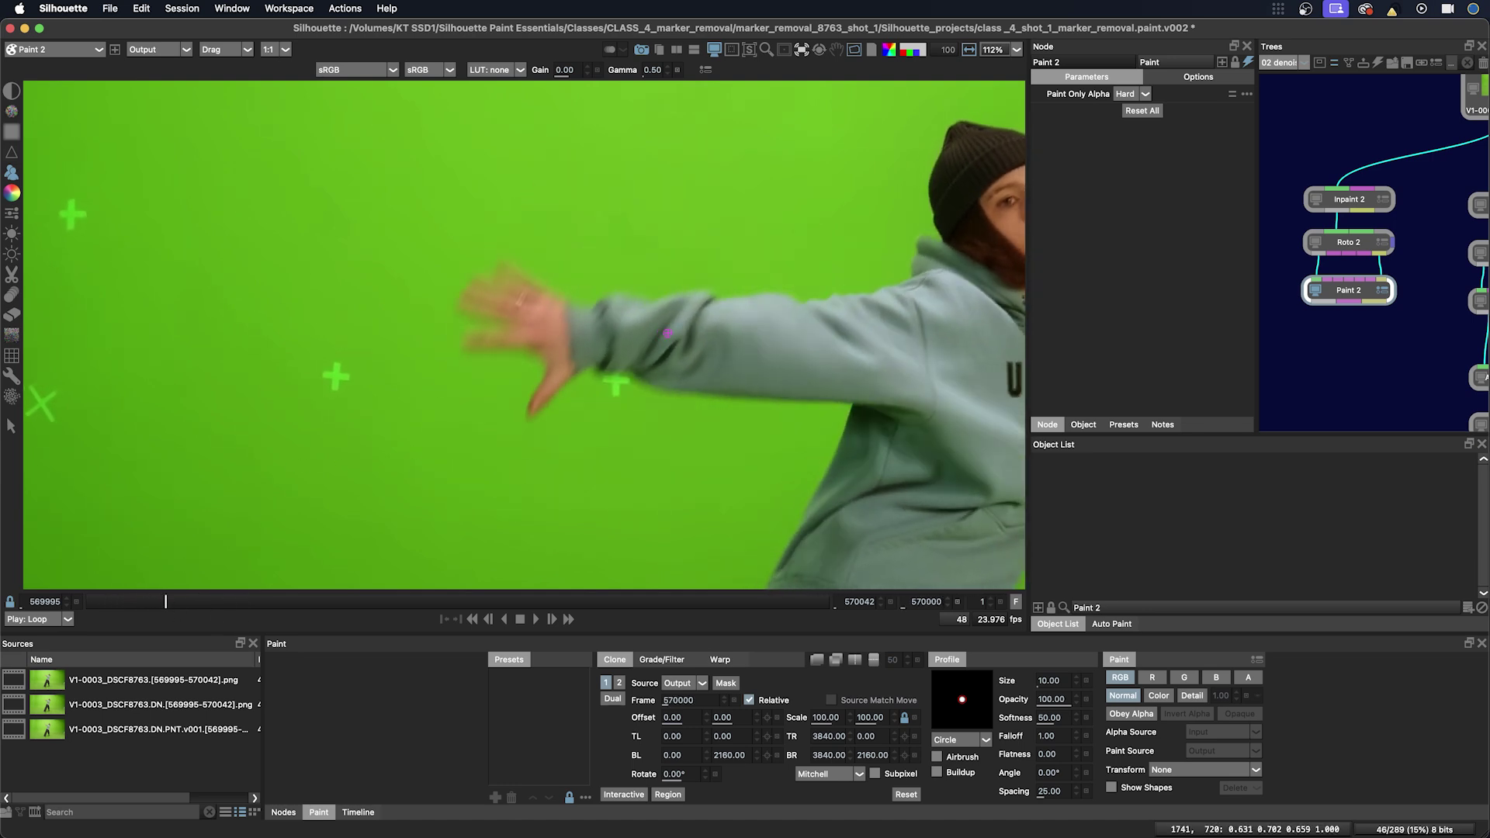
pyautogui.press('Left')
pyautogui.press('Left')
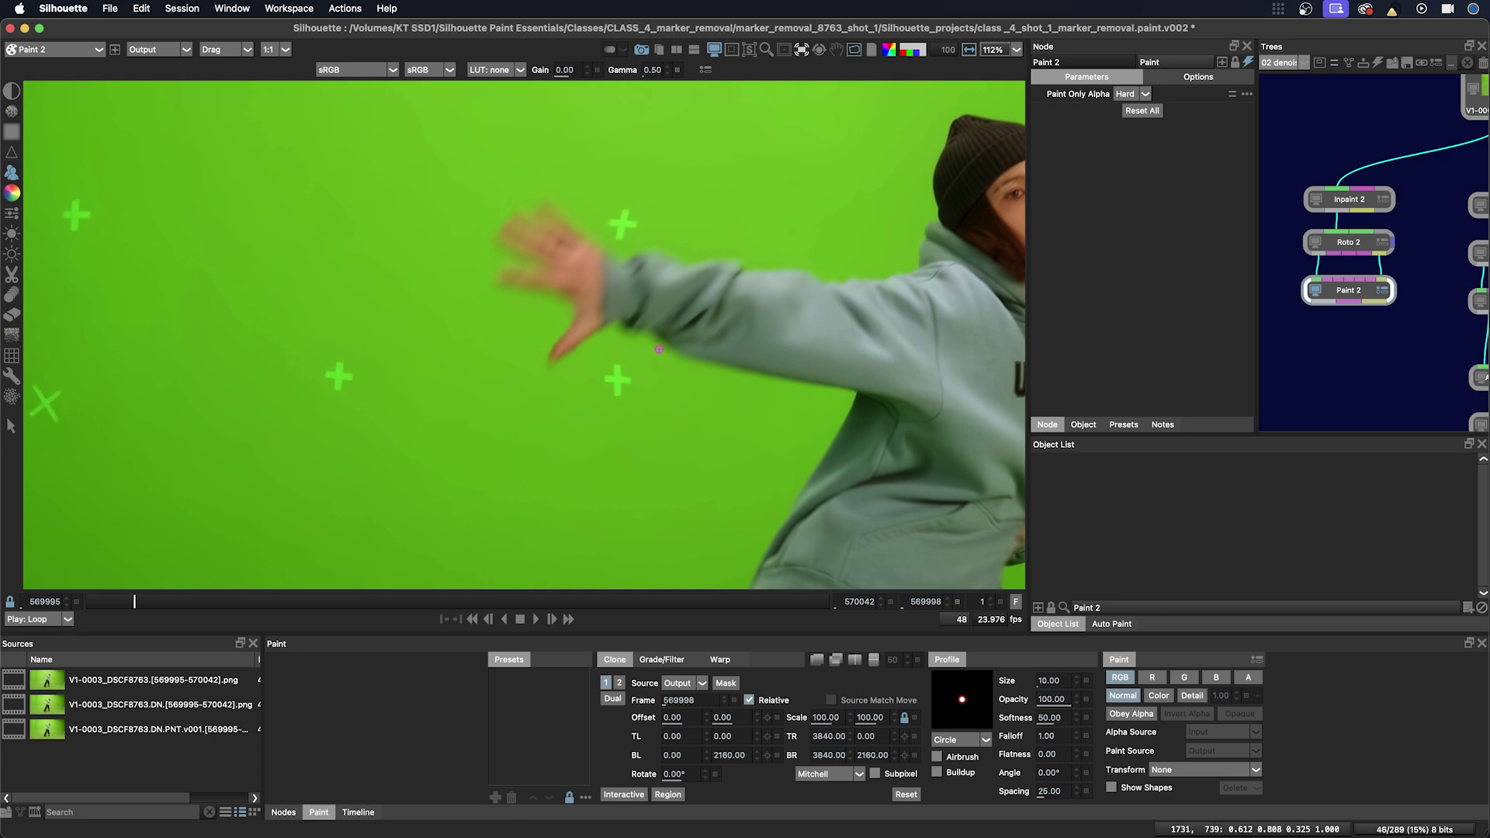
pyautogui.press('Right')
pyautogui.press('Left')
pyautogui.press('Right')
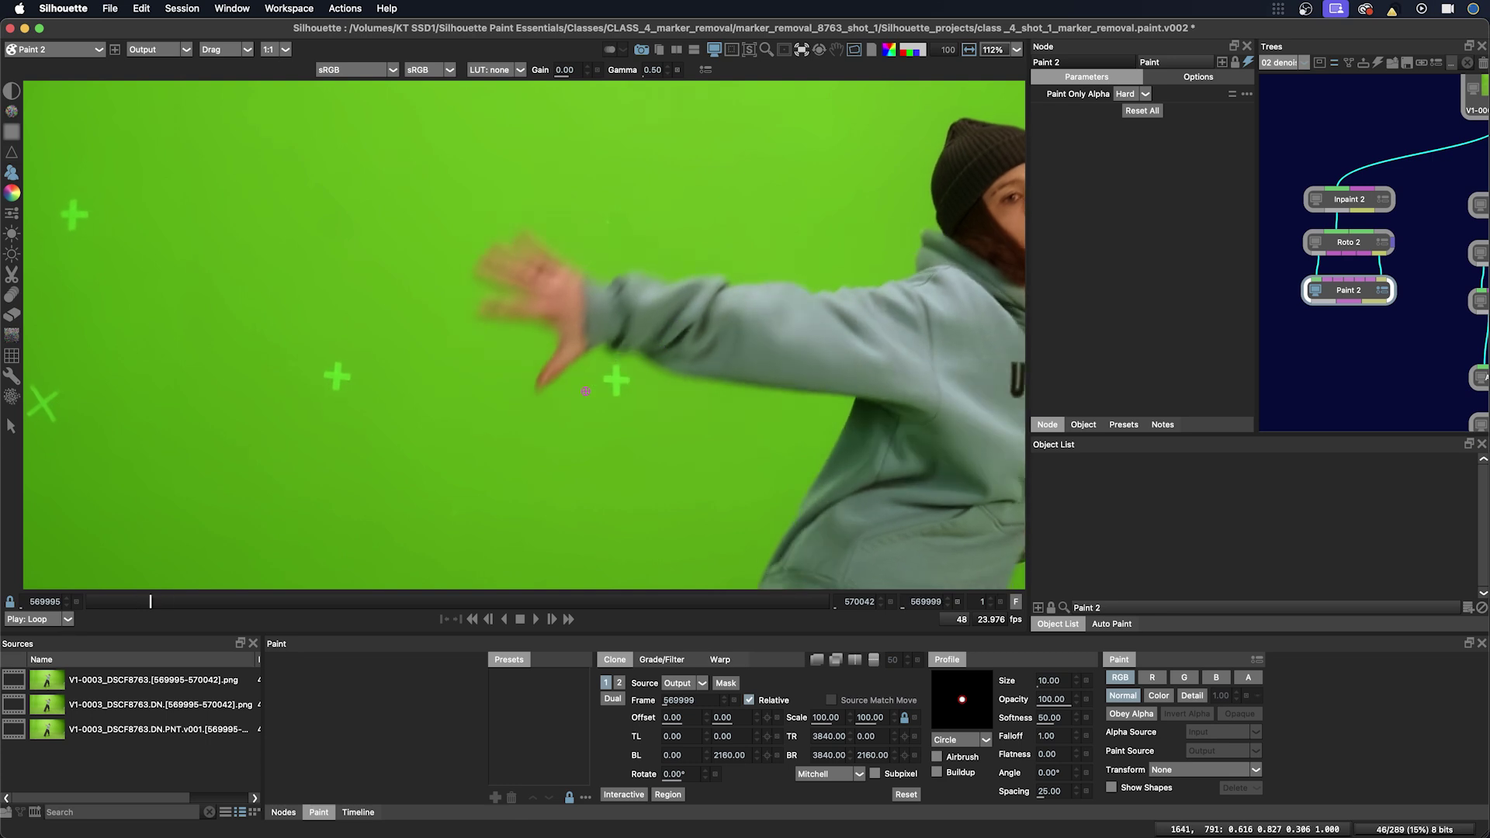
pyautogui.press('Left')
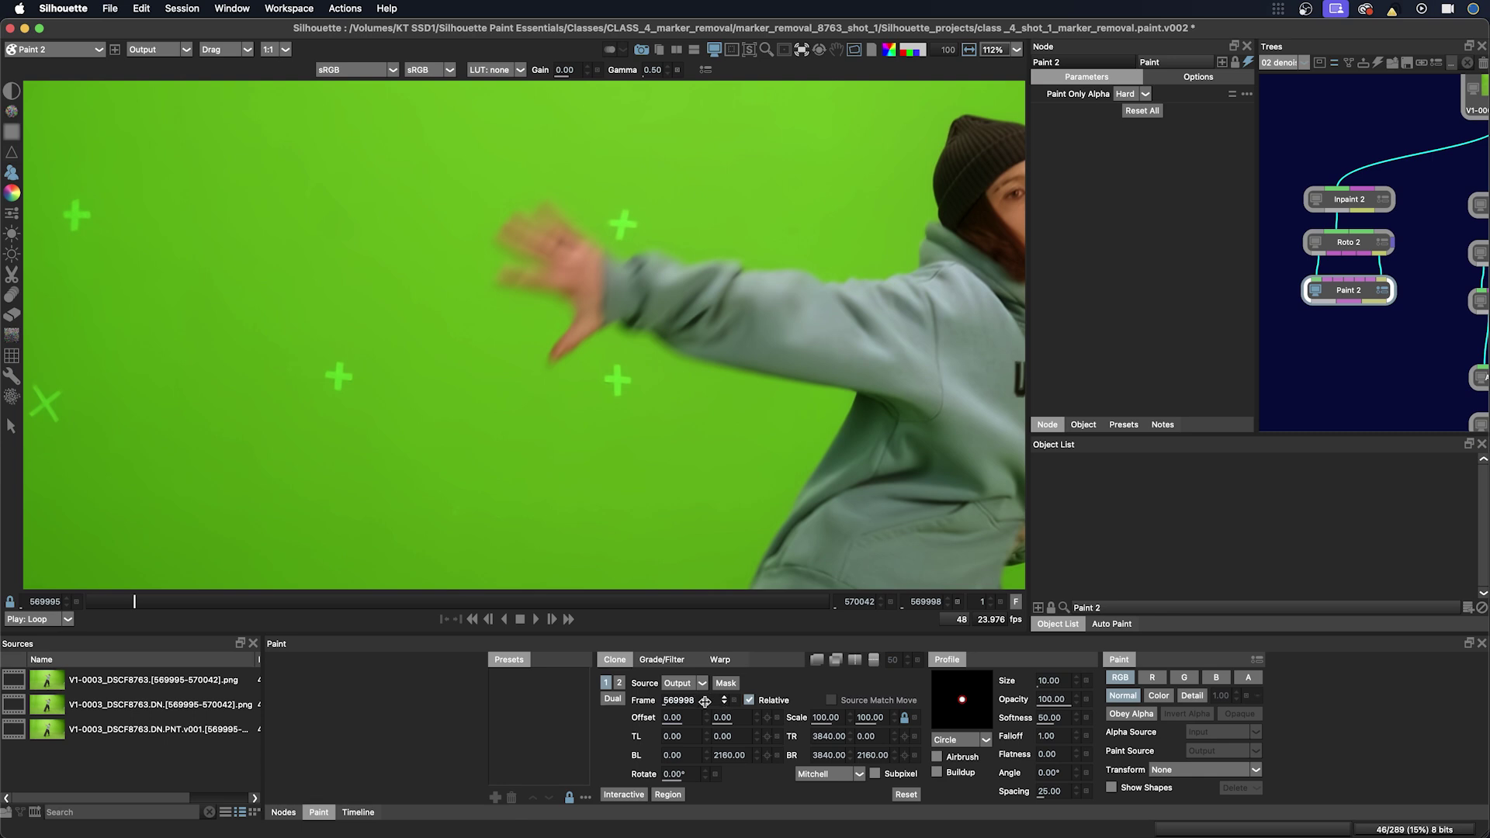
# Set the clone source frame to 569999 and align it by onion skin with a horizontal offset of -2.
pyautogui.click(674, 702)
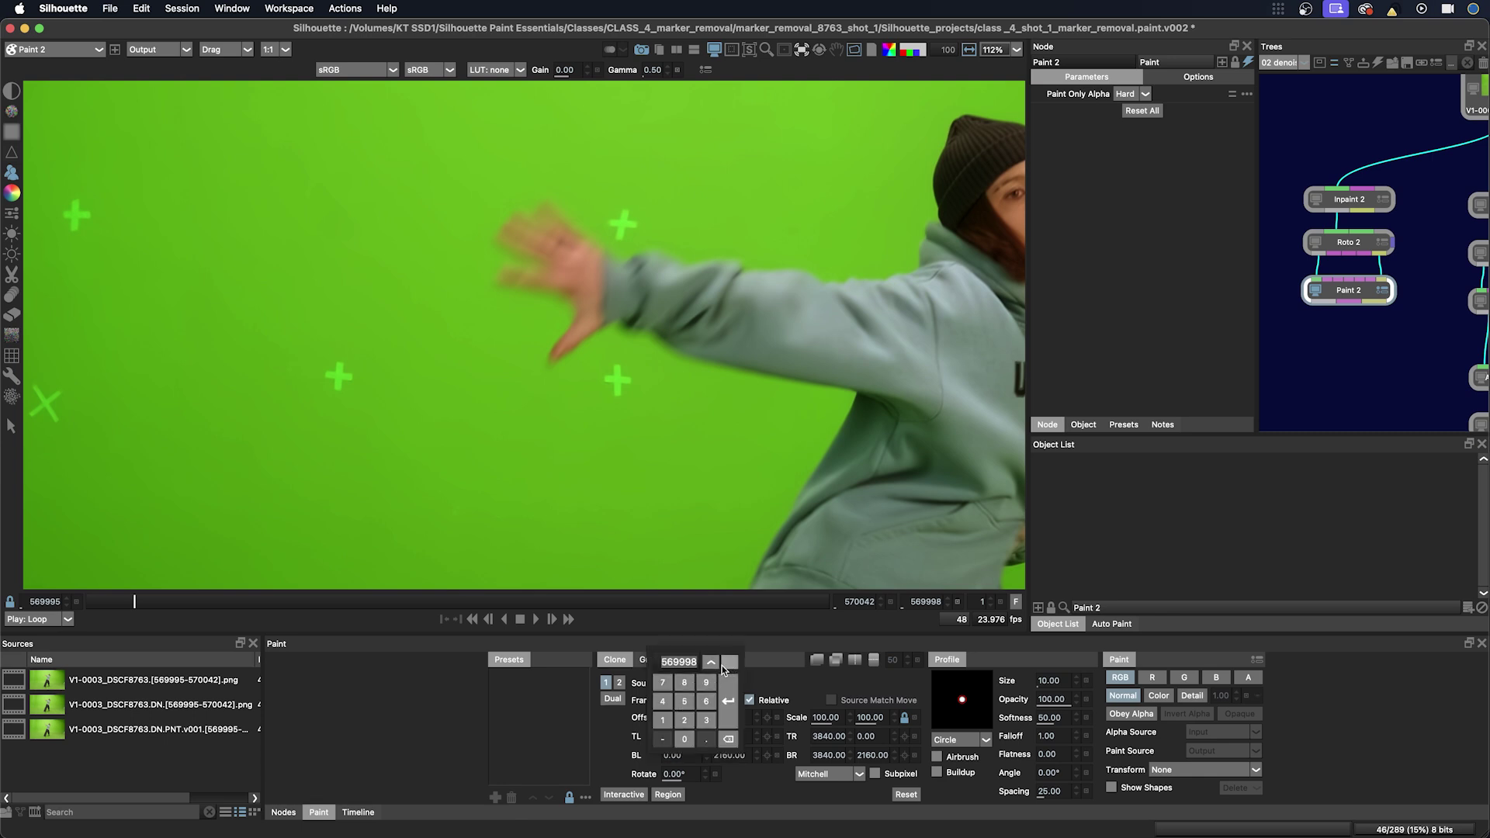
pyautogui.click(710, 663)
pyautogui.click(727, 697)
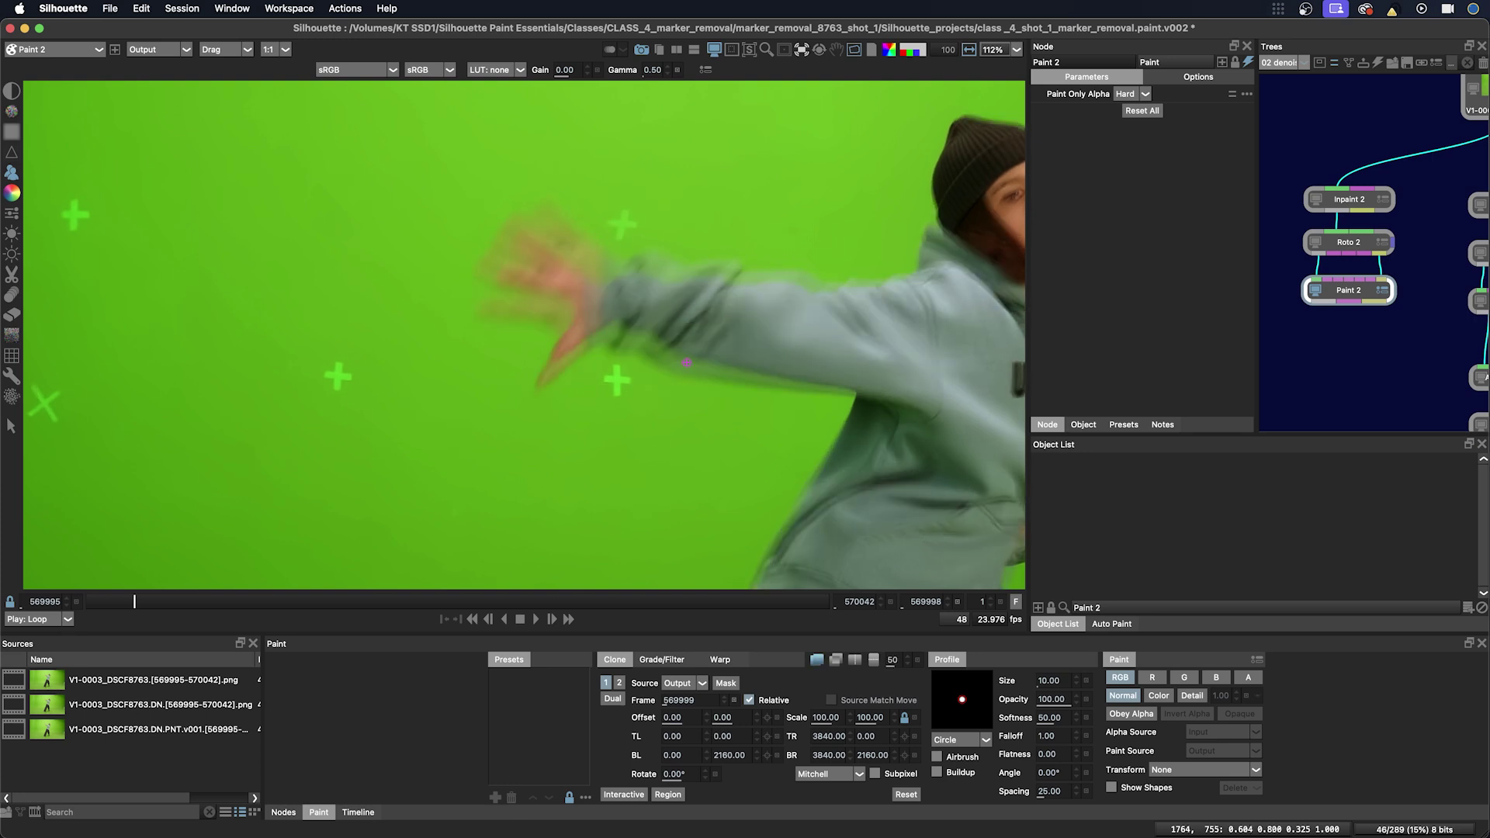
pyautogui.press('Left')
pyautogui.press('Left')
pyautogui.press('o')
pyautogui.press('o')
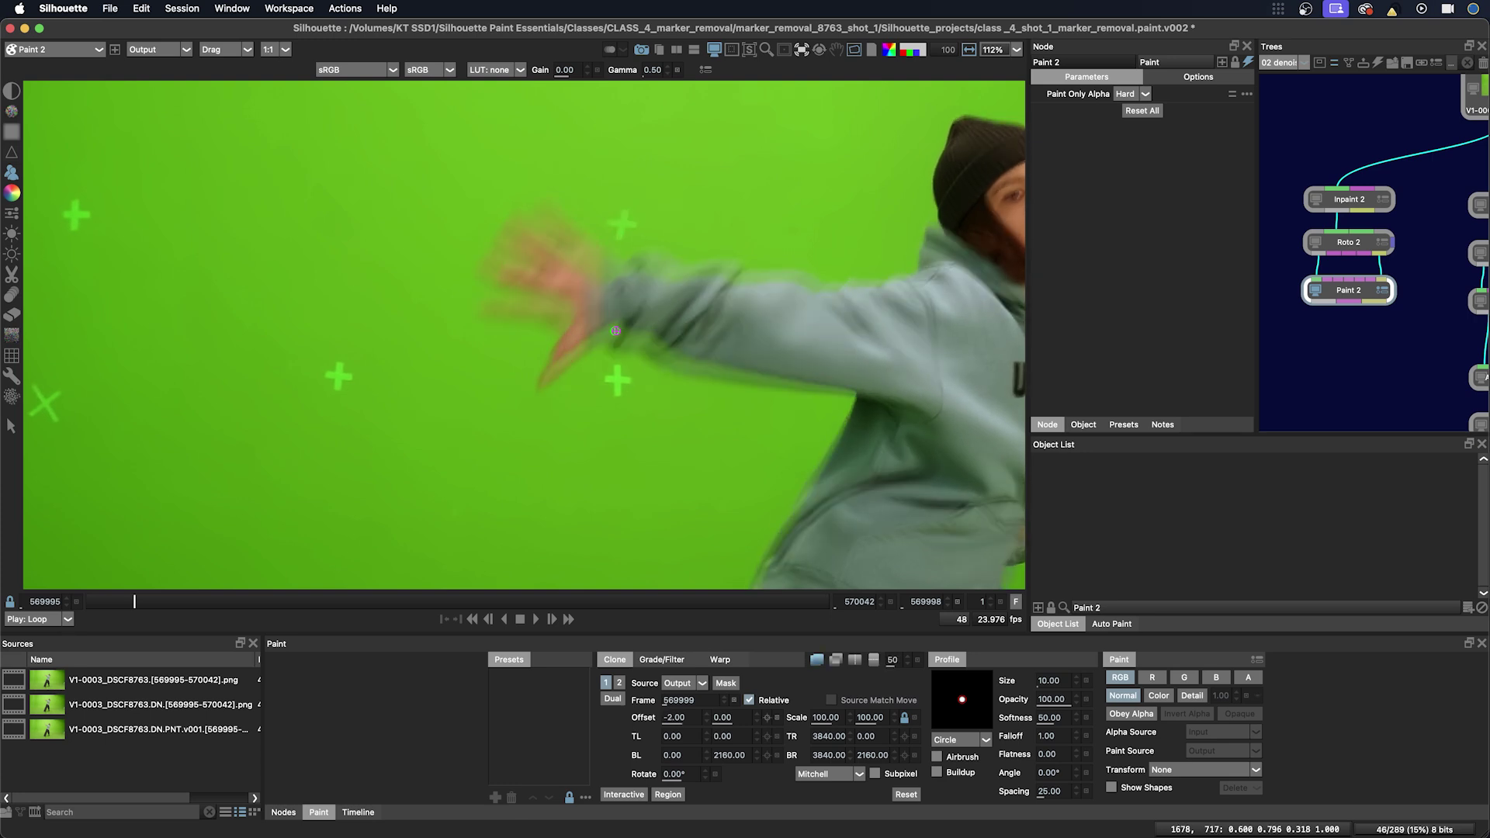
pyautogui.press('o')
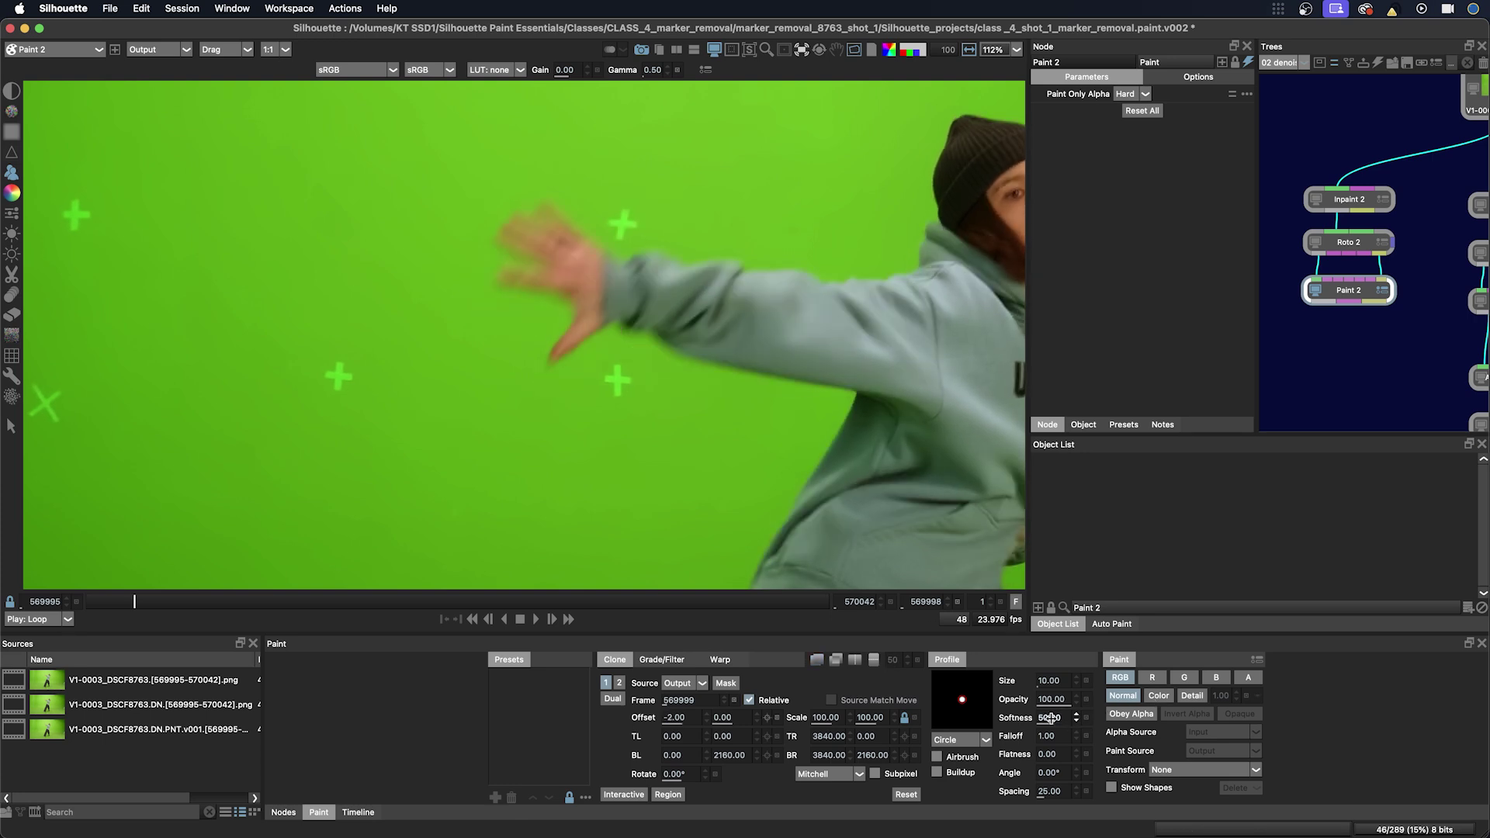
# Set the brush softness to 100 and include the alpha channel in the painting.
pyautogui.moveTo(1051, 719); pyautogui.dragTo(1181, 700)
pyautogui.click(1251, 679)
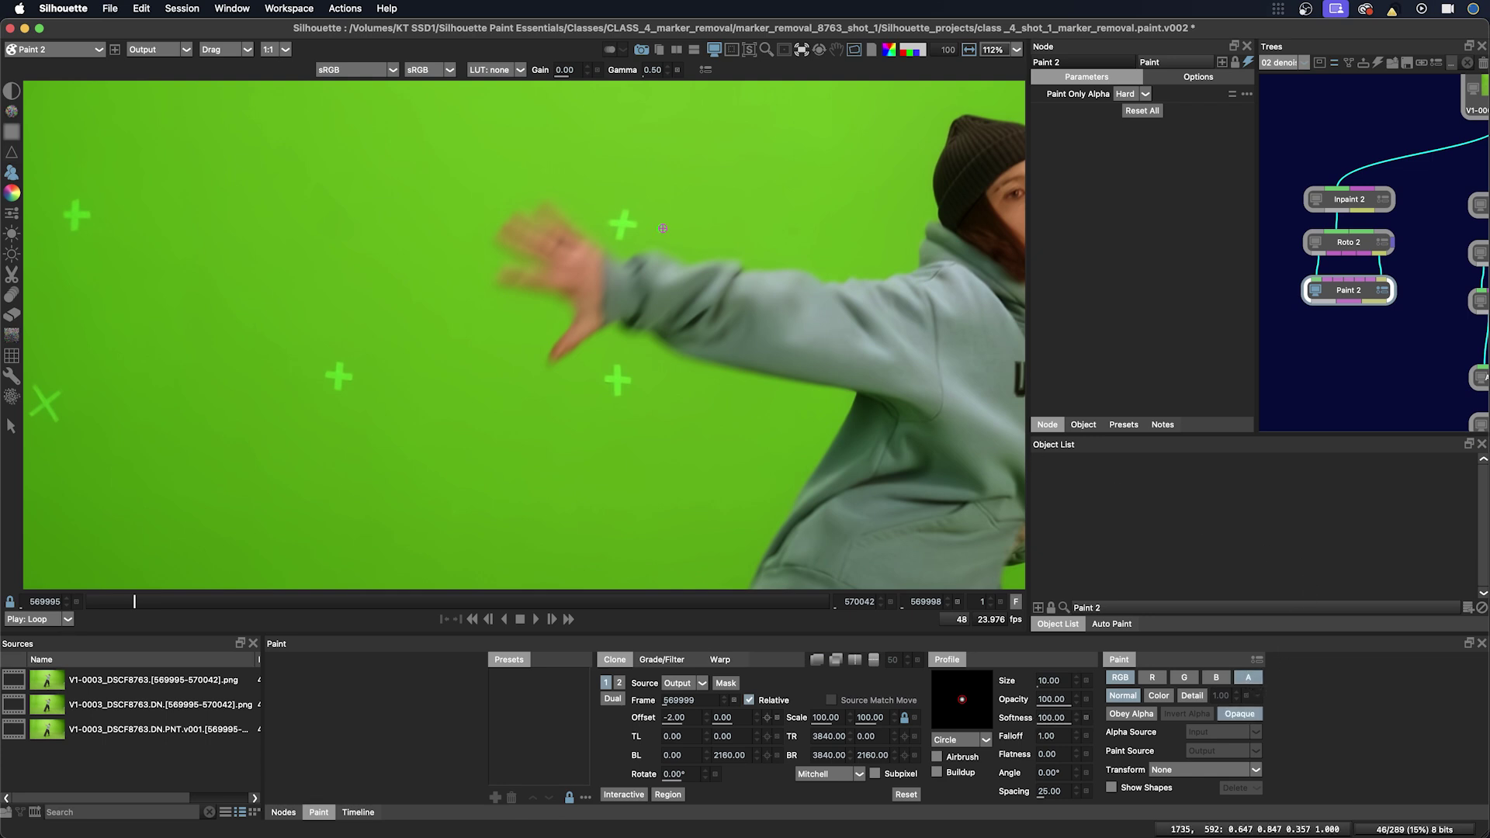
# Enlarge the brush to about 29 and clone out the marker above the sleeve on frame 569998.
pyautogui.moveTo(657, 260)
pyautogui.mouseDown()
pyautogui.moveTo(671, 256)
pyautogui.moveTo(619, 212)
pyautogui.mouseUp()
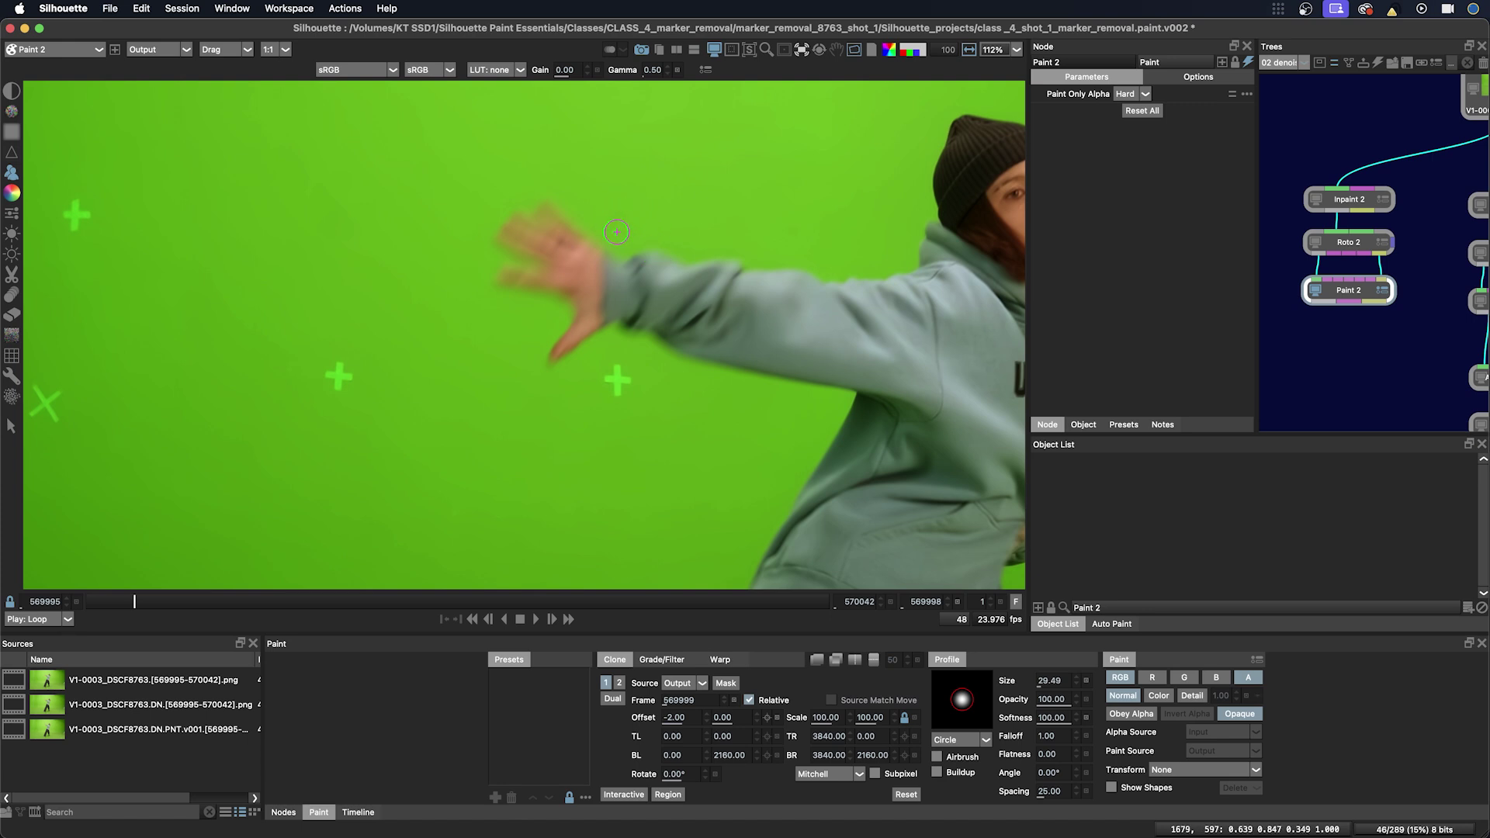
pyautogui.press('x')
pyautogui.press('z')
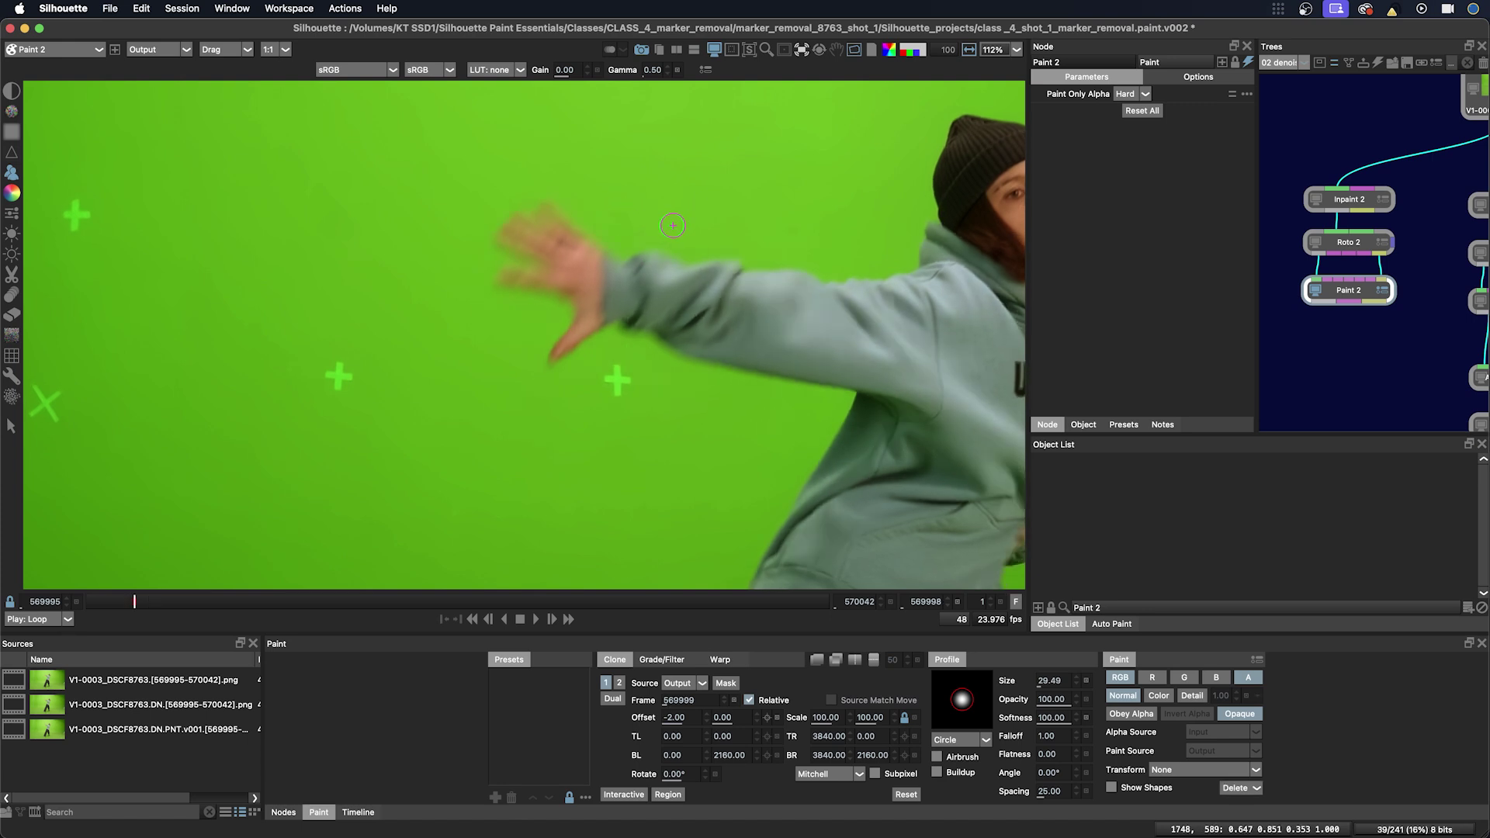
# On frame 569997, align the clone source interactively by onion skin, using offset -24, 27 and about 2.68° rotation.
pyautogui.press('z')
pyautogui.press('o')
pyautogui.press('o')
pyautogui.press('o')
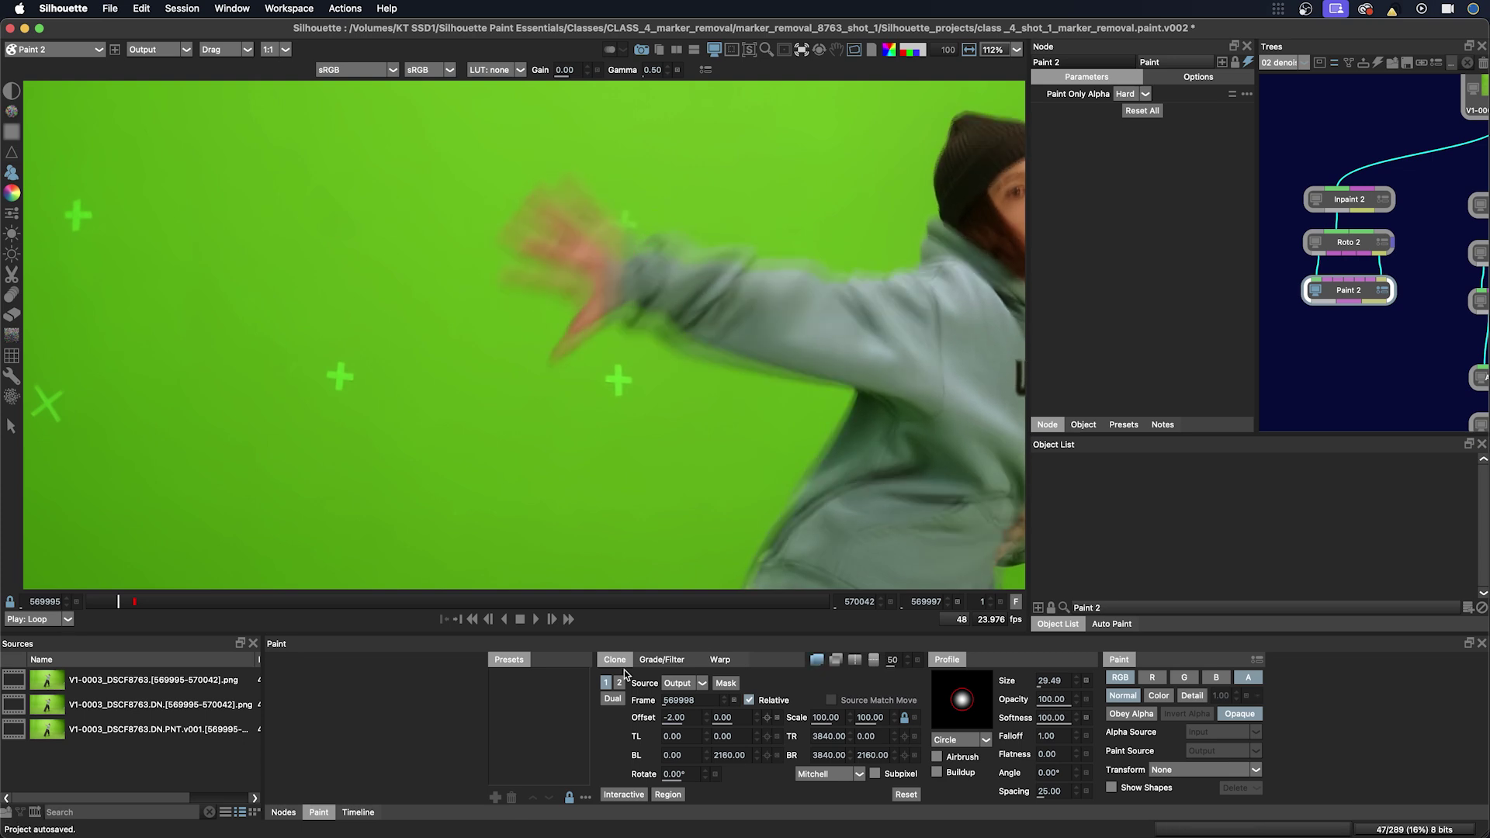
pyautogui.click(622, 795)
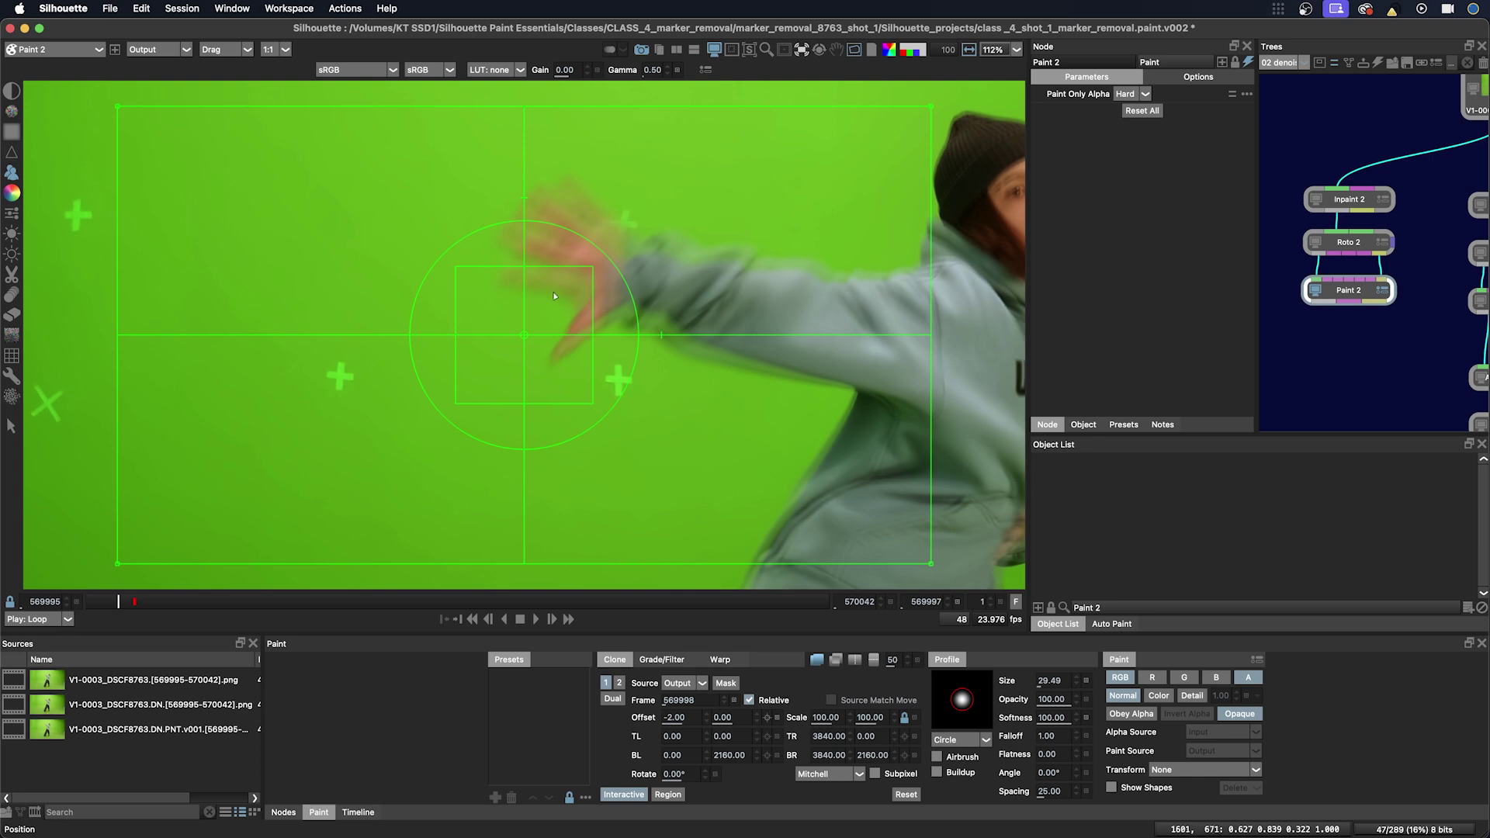
pyautogui.moveTo(555, 295); pyautogui.dragTo(577, 271)
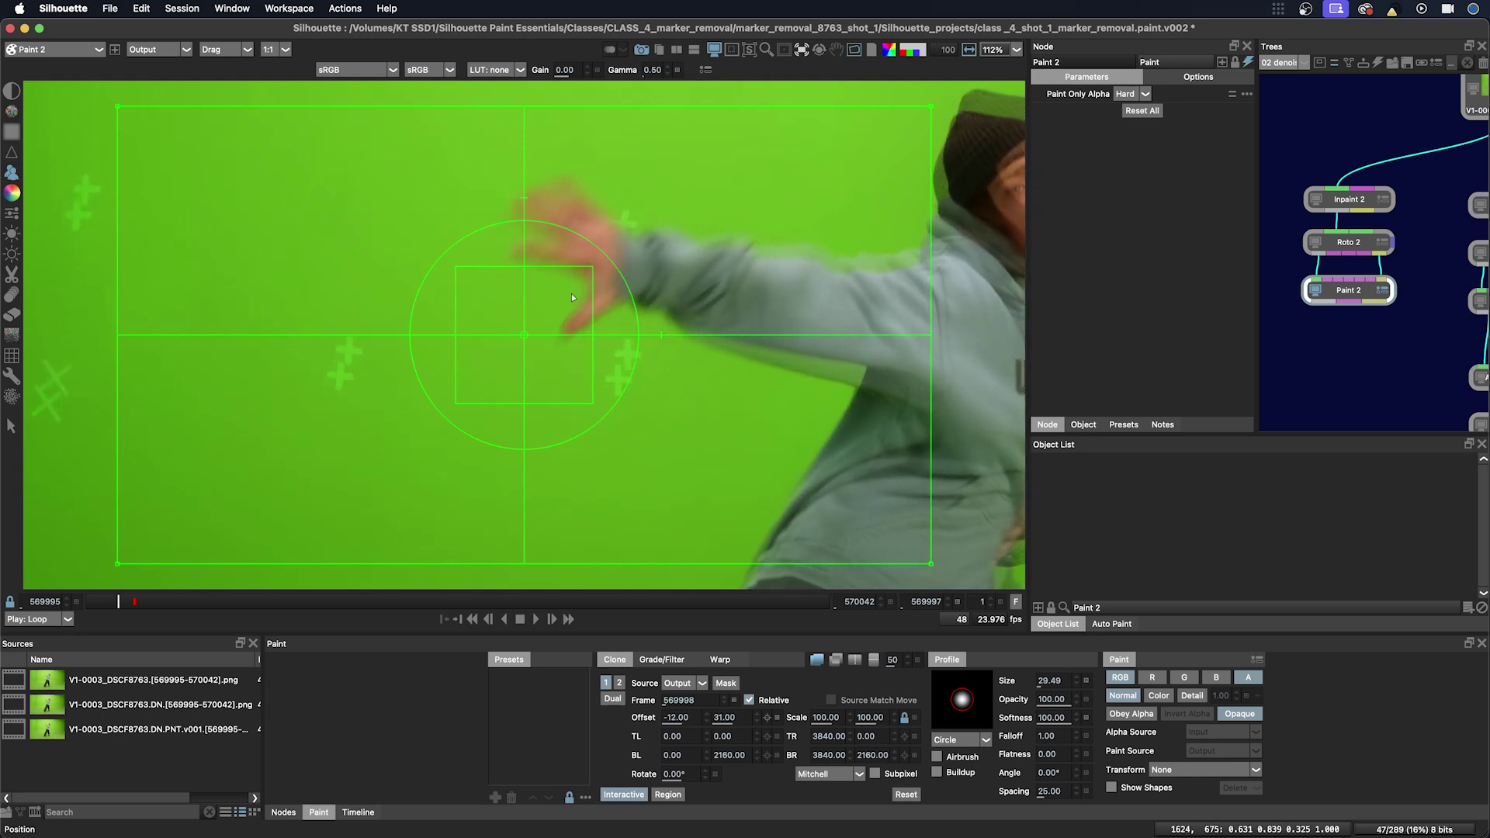
pyautogui.moveTo(572, 297)
pyautogui.mouseDown()
pyautogui.moveTo(575, 281)
pyautogui.moveTo(554, 295)
pyautogui.moveTo(572, 294)
pyautogui.mouseUp()
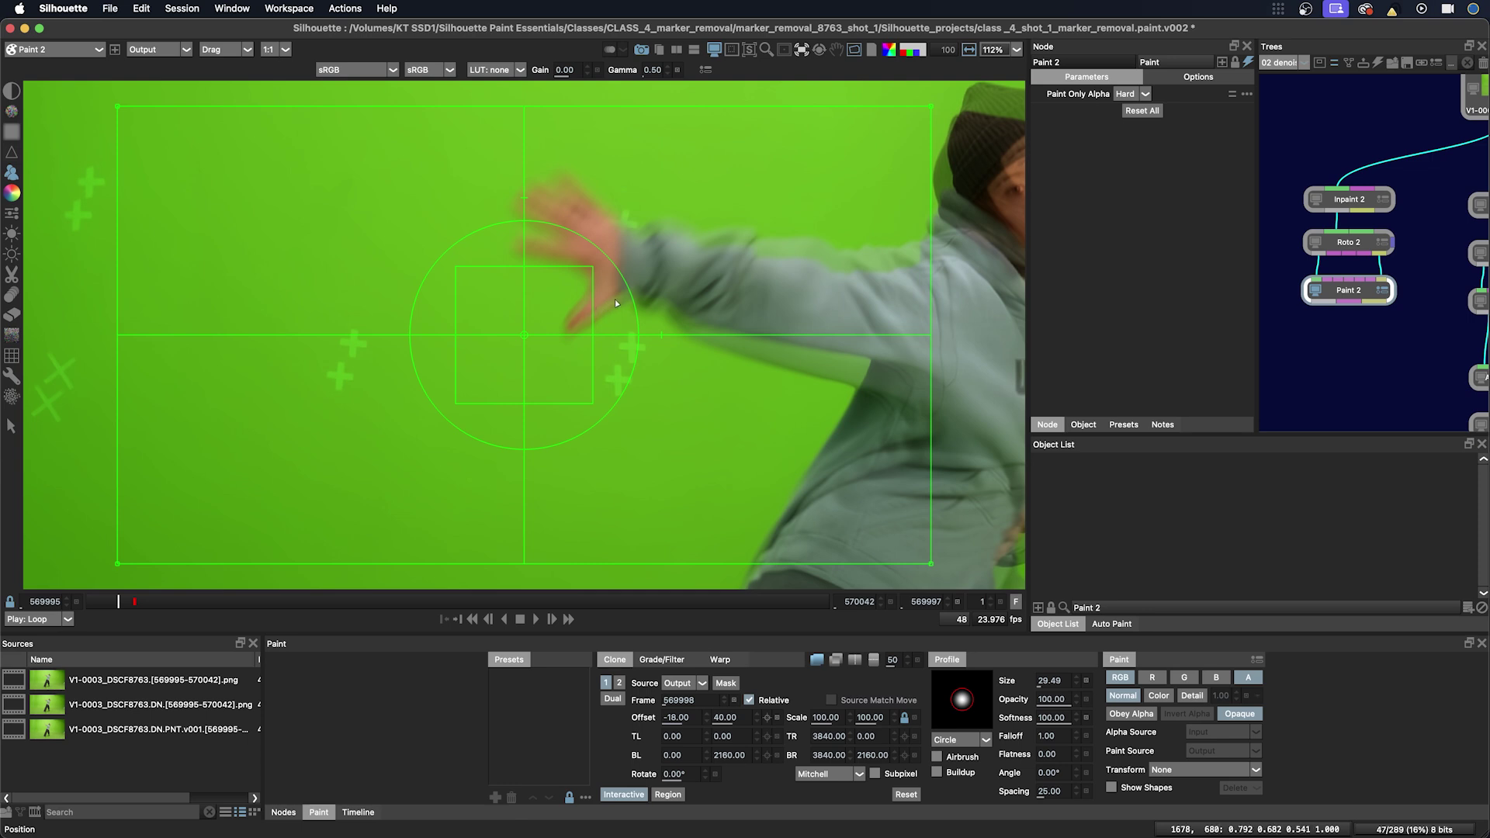
pyautogui.moveTo(629, 301); pyautogui.dragTo(616, 323)
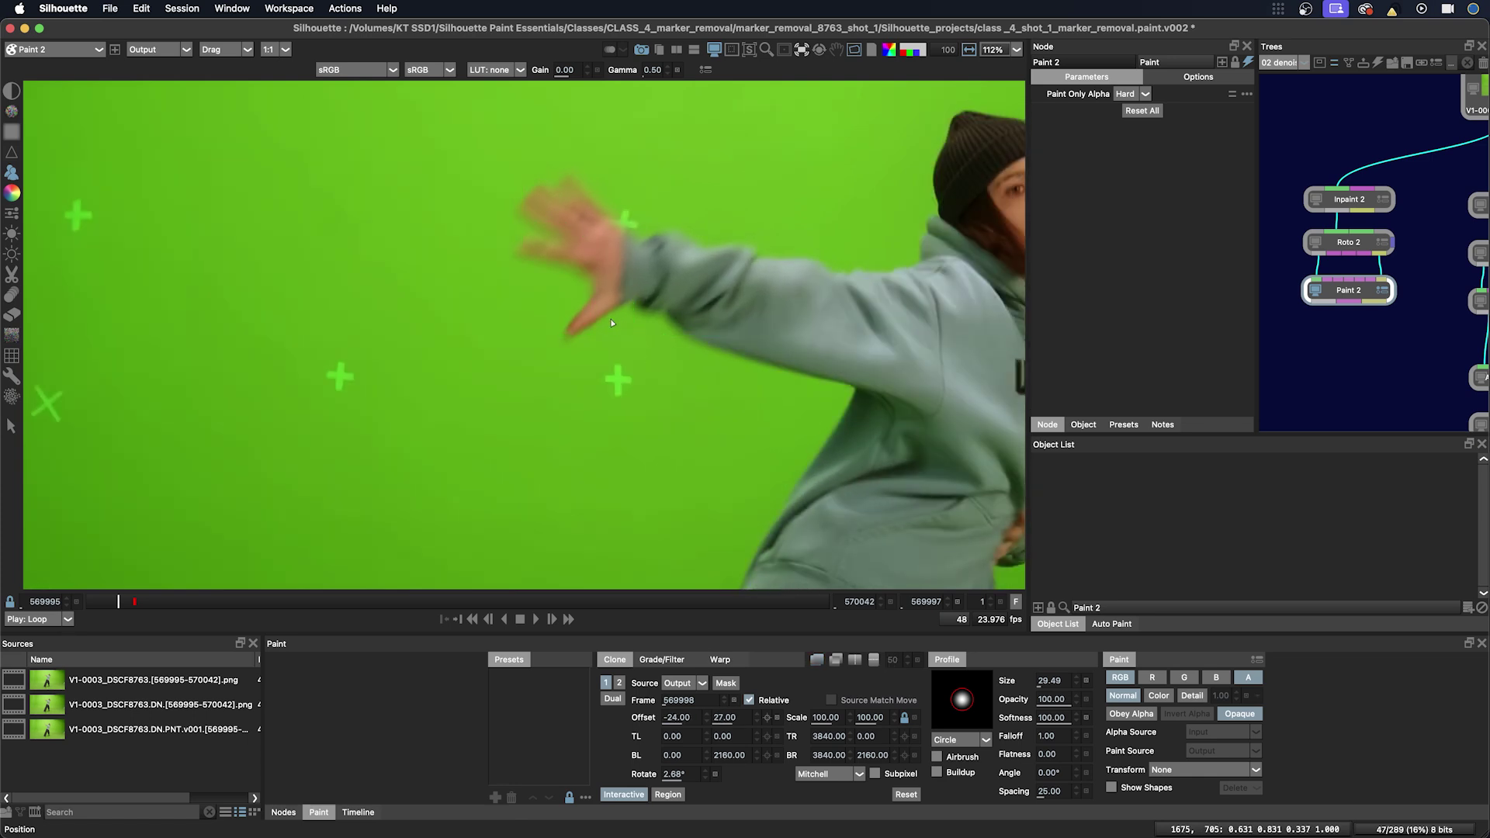
pyautogui.click(621, 794)
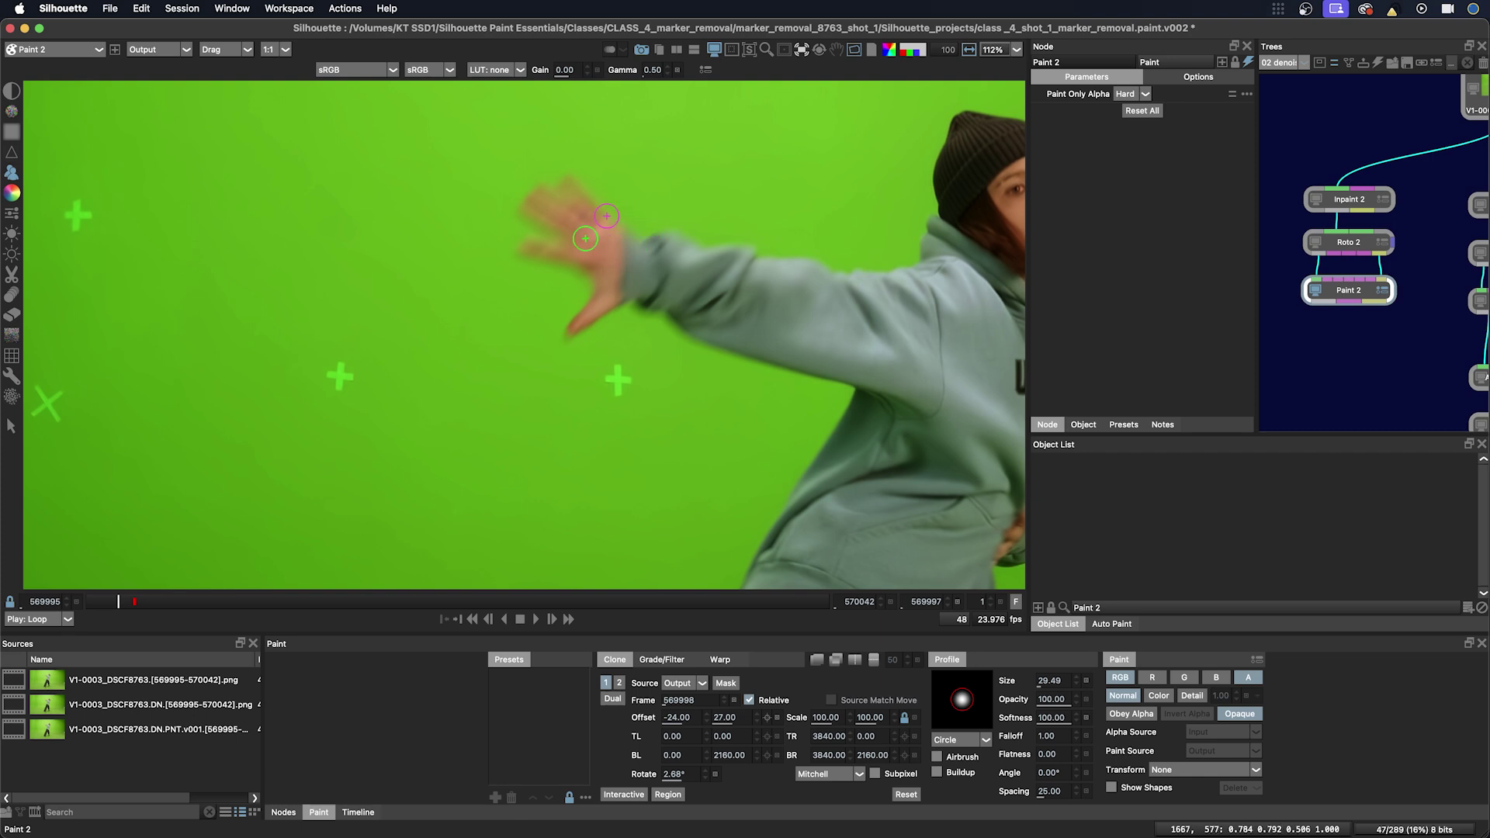
# Clone out the marker between the hand and sleeve on frame 569997 and check it against the adjacent frames.
pyautogui.moveTo(607, 216)
pyautogui.mouseDown()
pyautogui.moveTo(635, 209)
pyautogui.moveTo(605, 208)
pyautogui.mouseUp()
pyautogui.press('x')
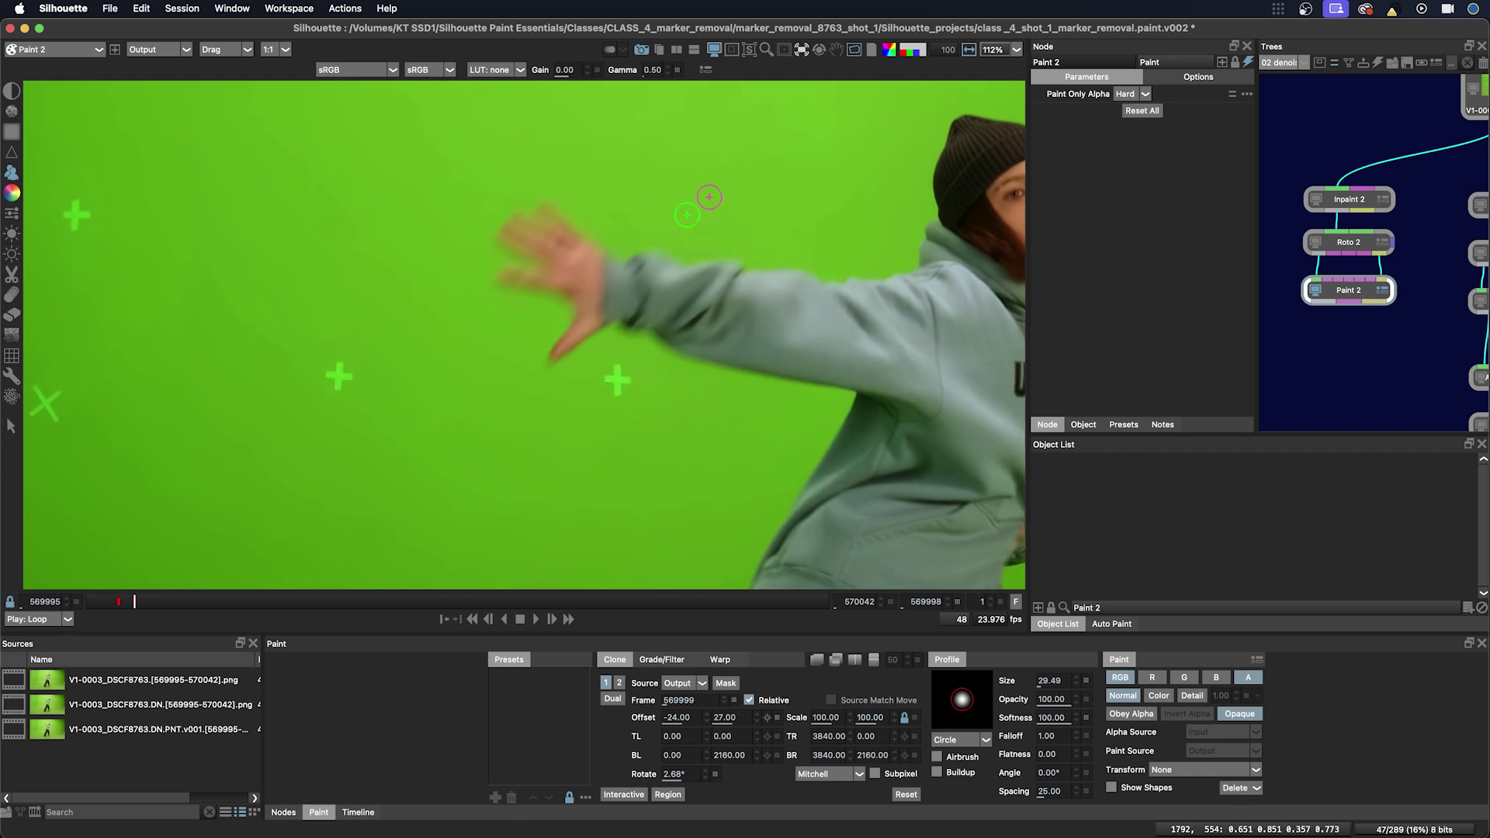
pyautogui.press('Left')
pyautogui.press('Left')
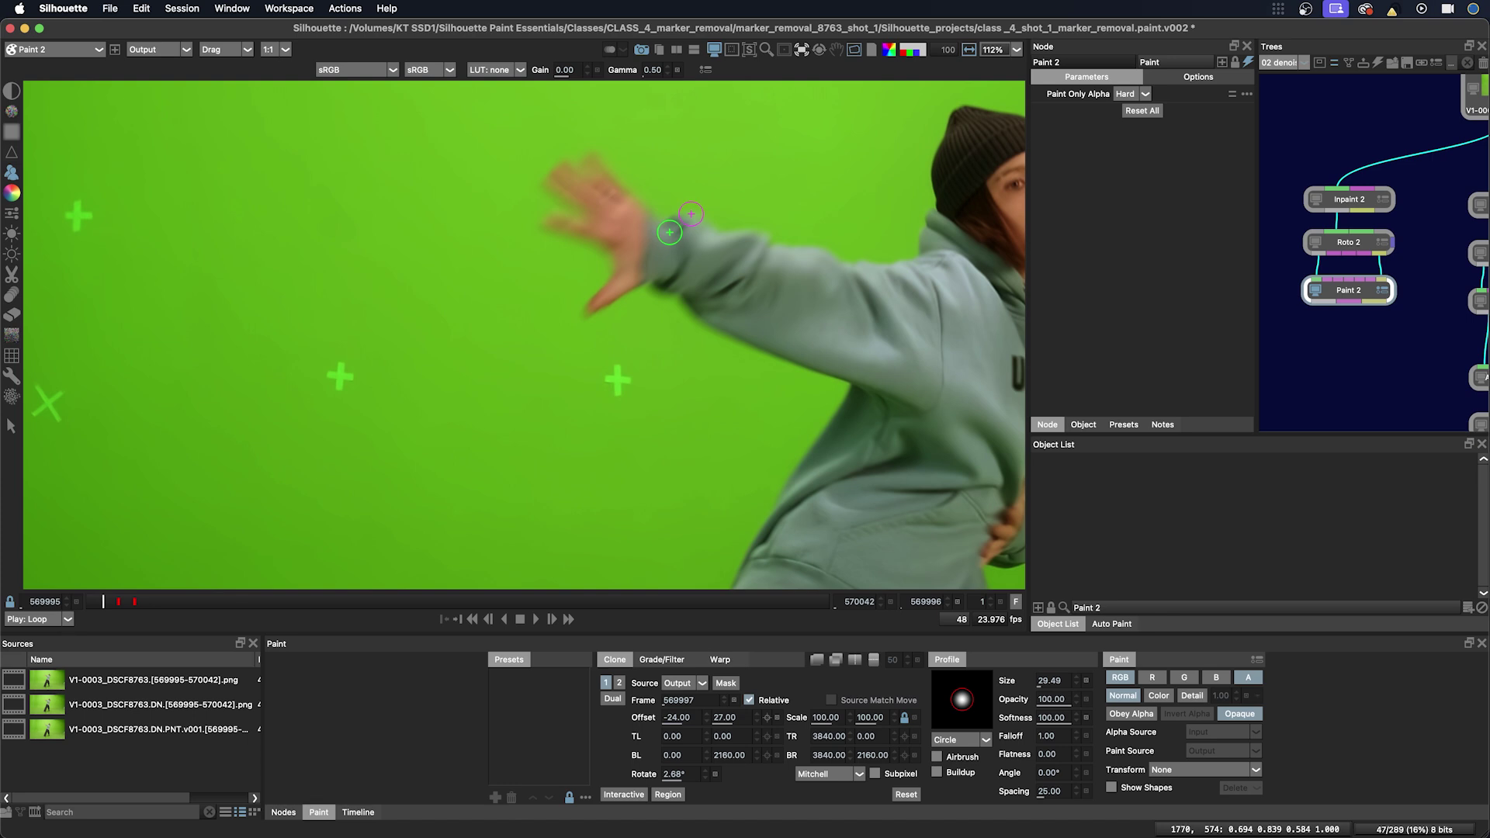
pyautogui.press('z')
pyautogui.press('x')
pyautogui.press('x')
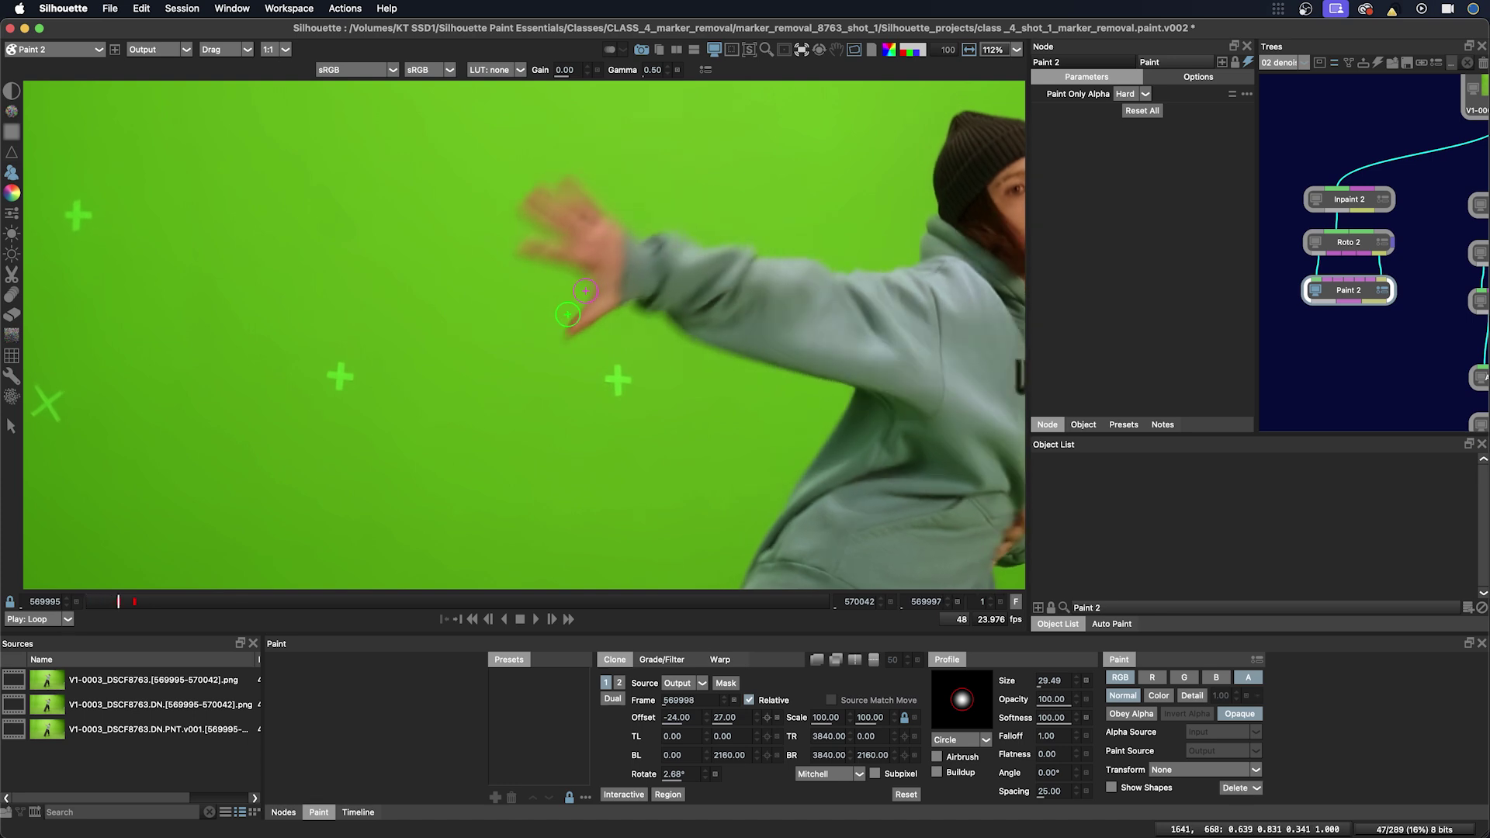
# On frame 569995, align the clone source by onion skin with an offset of -29, 25.
pyautogui.press('Left')
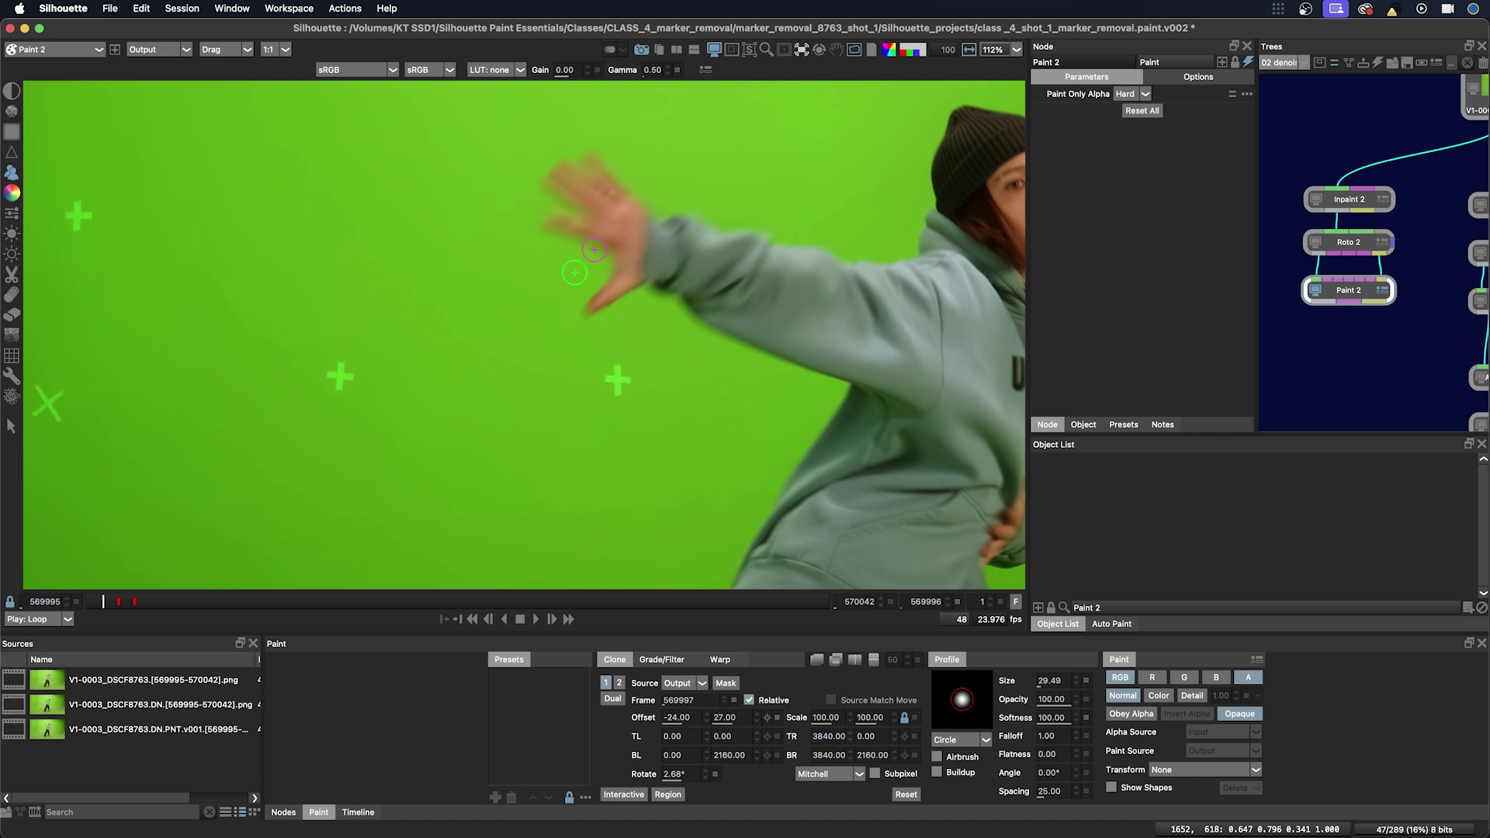
pyautogui.press('z')
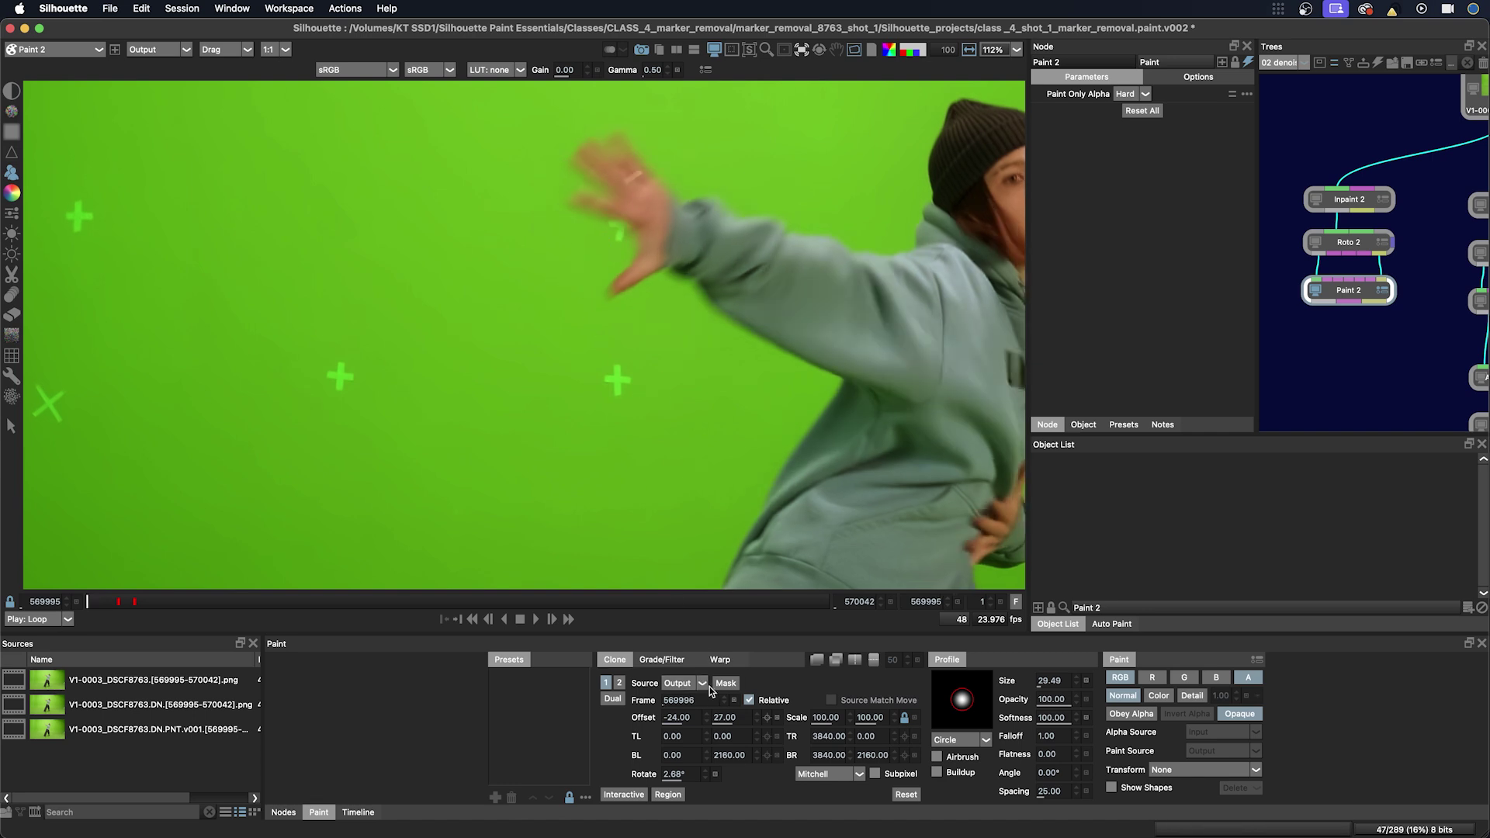
pyautogui.press('o')
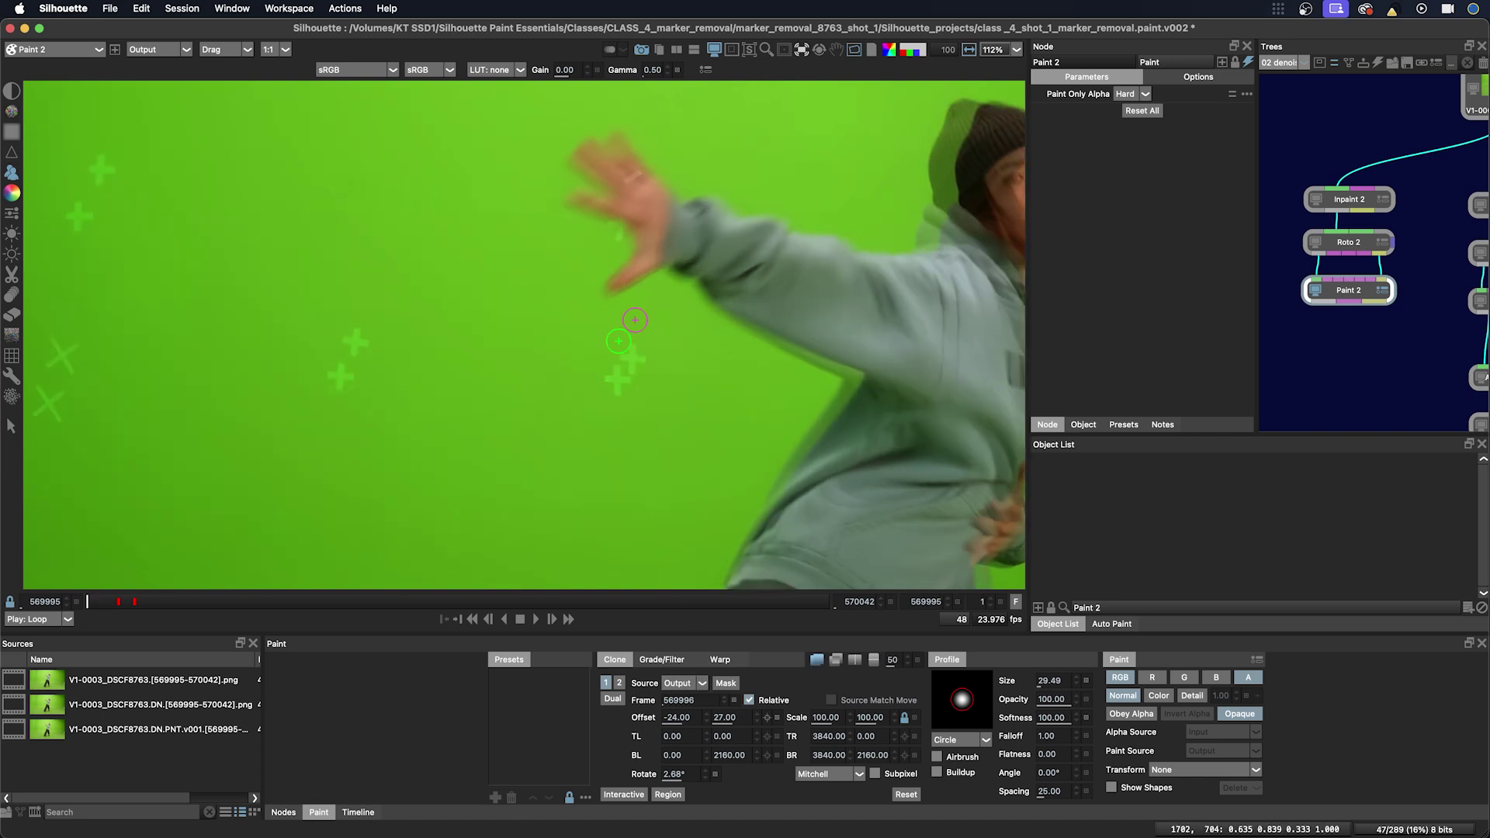
pyautogui.press('Left')
pyautogui.press('Left')
pyautogui.press('Left')
pyautogui.press('Left')
pyautogui.press('Left')
pyautogui.press('Up')
pyautogui.press('Up')
pyautogui.press('o')
pyautogui.press('o')
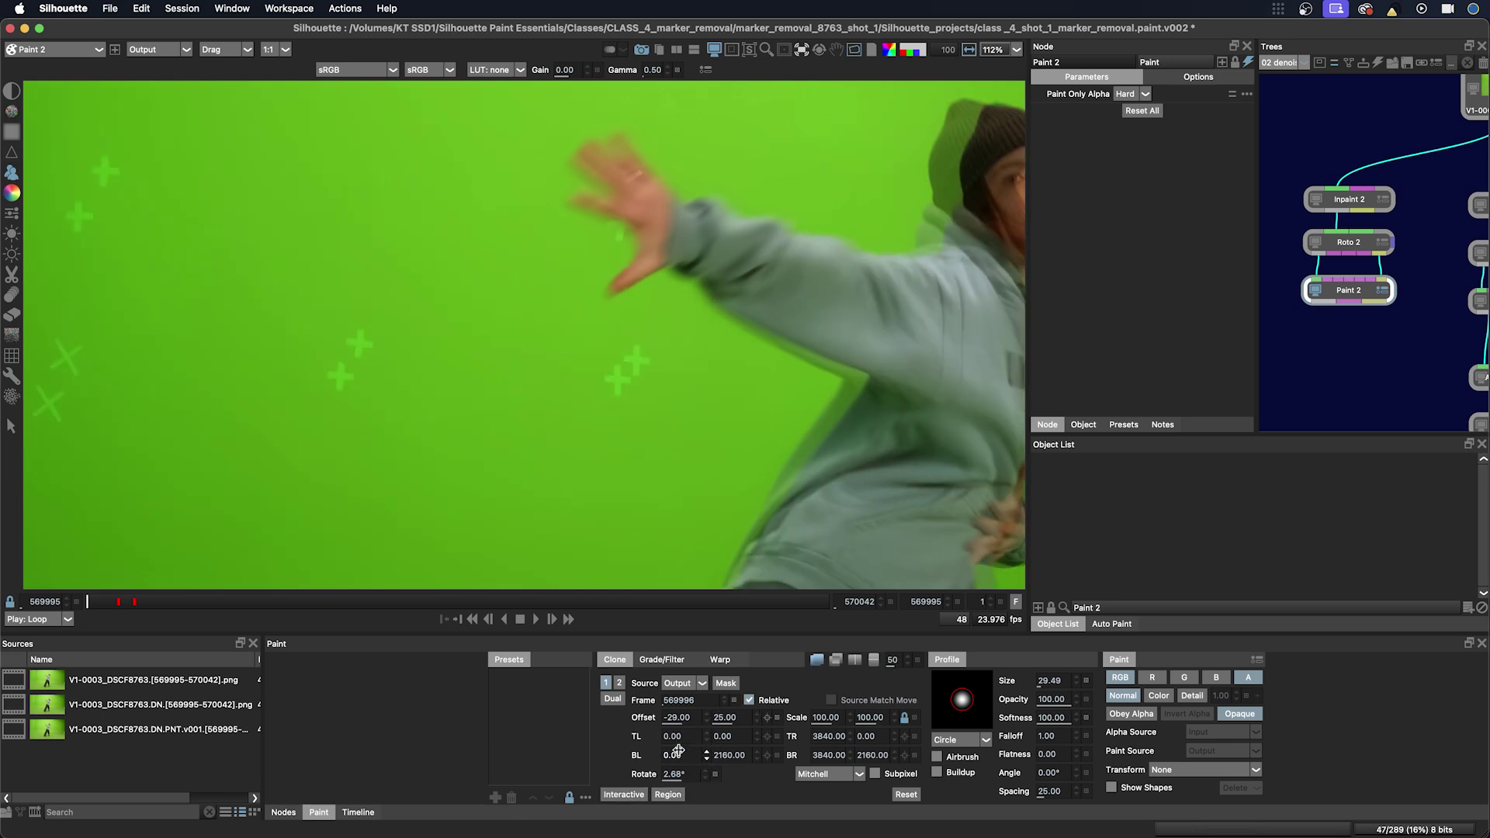
pyautogui.press('o')
pyautogui.press('o')
pyautogui.press('o')
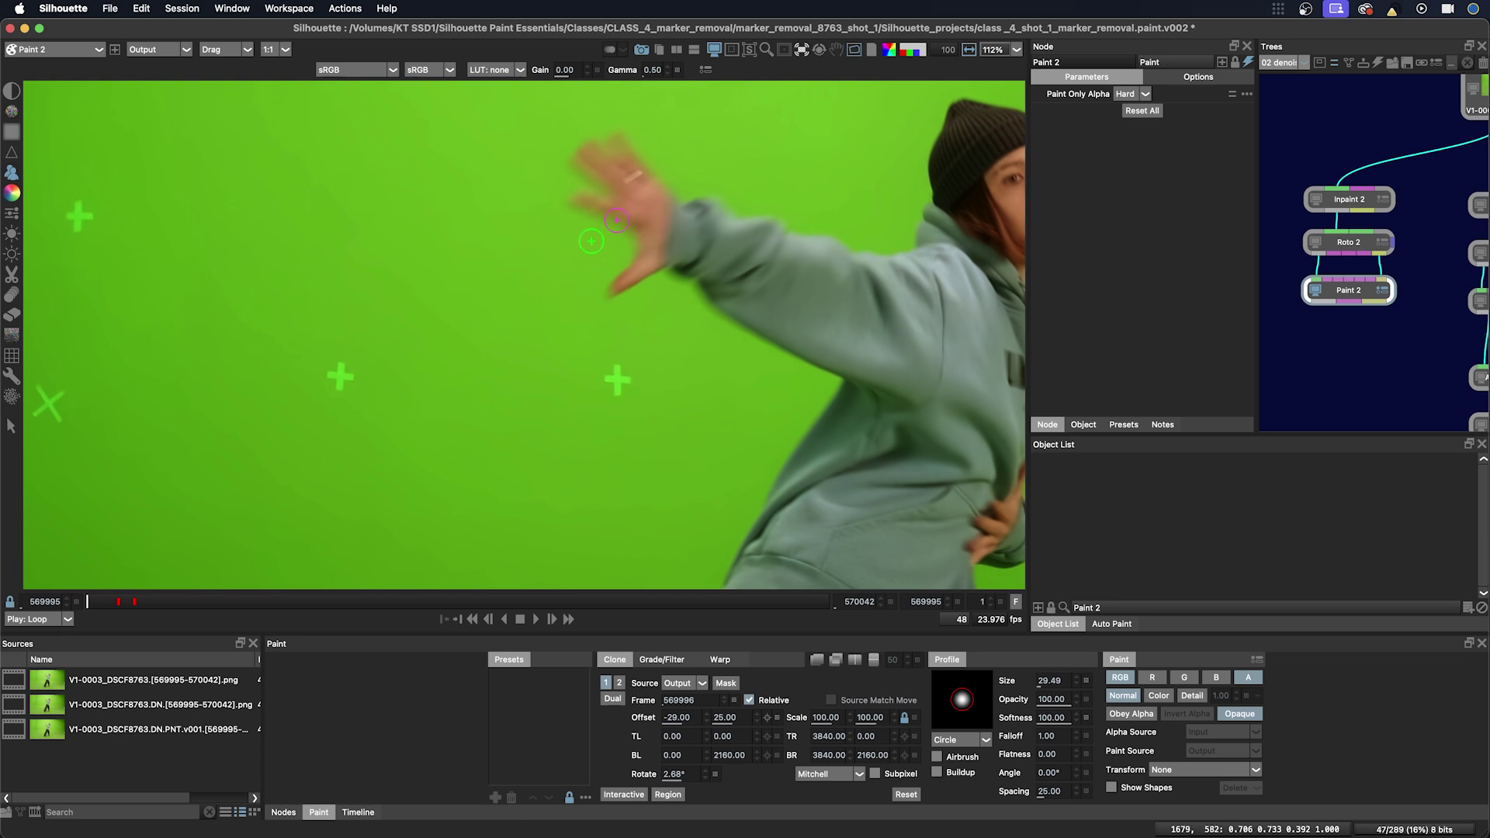
# Clone out the marker behind the hand on frame 569995 and review the following frames up to 570001.
pyautogui.moveTo(618, 247); pyautogui.dragTo(618, 220)
pyautogui.press('z')
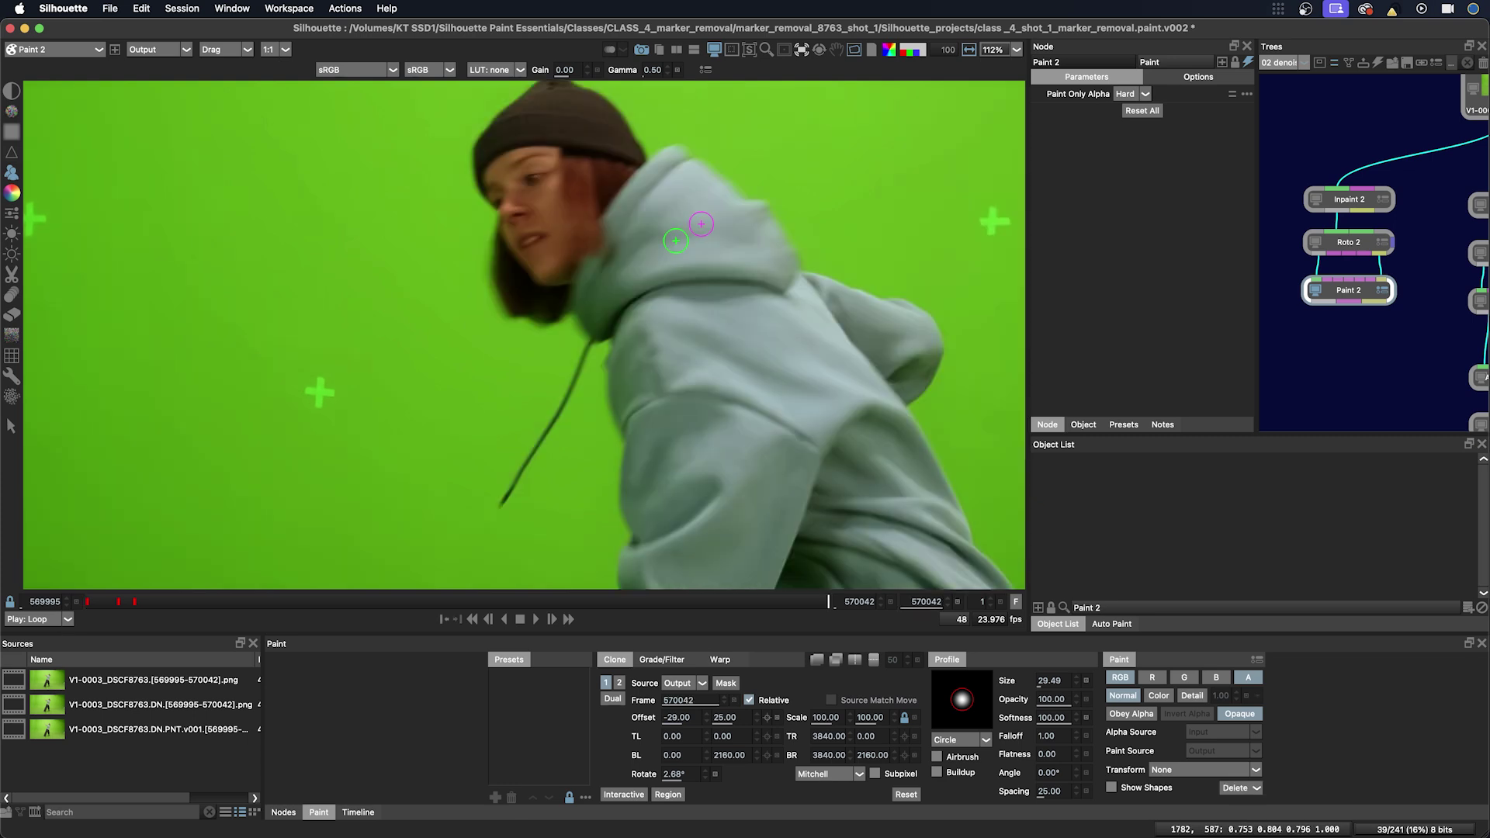
pyautogui.press('x')
pyautogui.press('x')
pyautogui.press('x')
pyautogui.press('x')
pyautogui.press('x')
pyautogui.press('x')
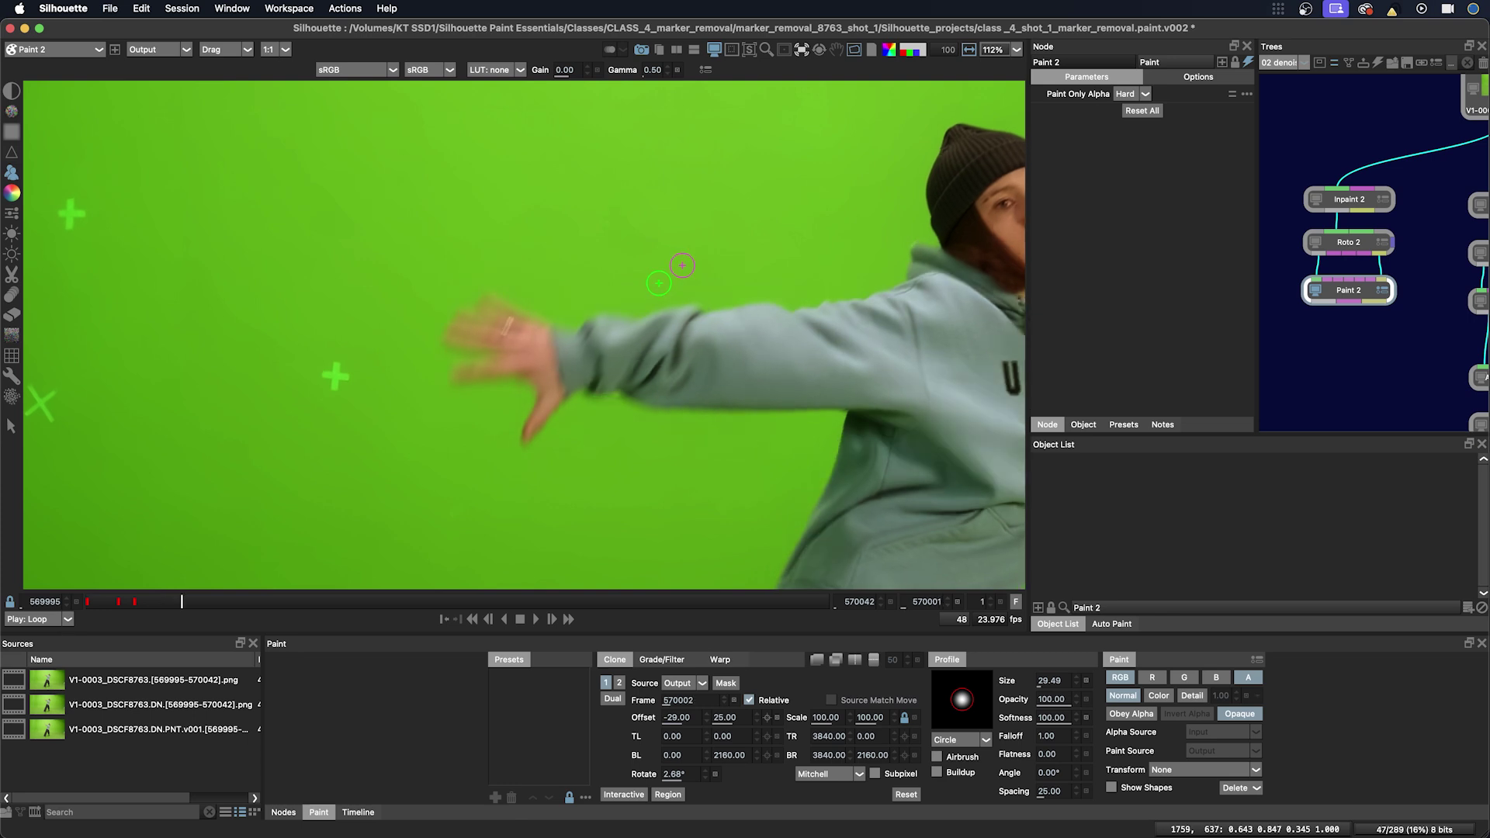
# Review the frames from 570002 to 570026 for places where the upper marker shows around the moving hand.
pyautogui.press('x')
pyautogui.press('x')
pyautogui.press('x')
pyautogui.press('x')
pyautogui.press('x')
pyautogui.press('x')
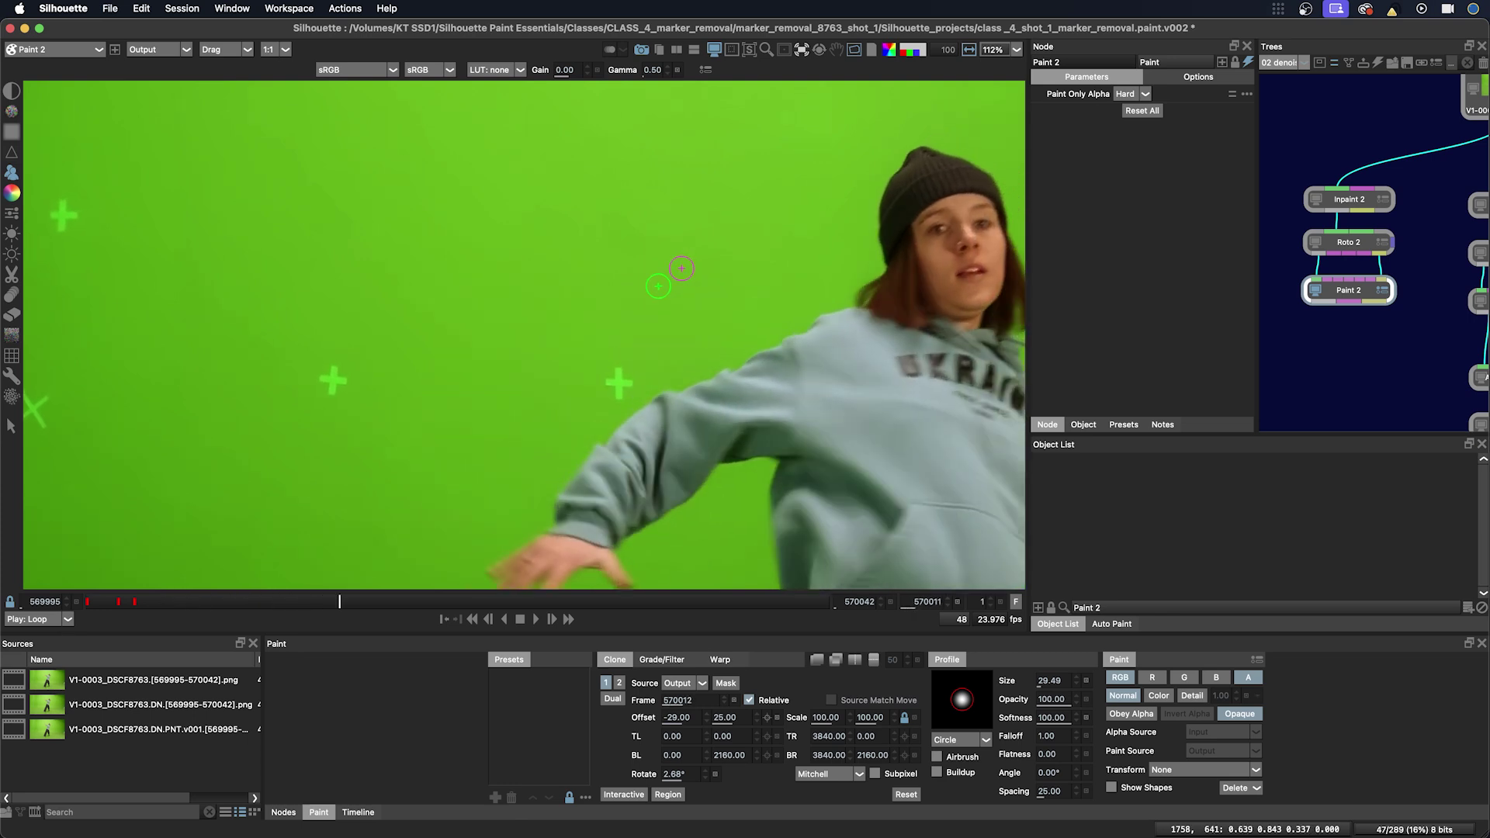
pyautogui.moveTo(389, 604); pyautogui.dragTo(563, 603)
pyautogui.press('x')
pyautogui.press('z')
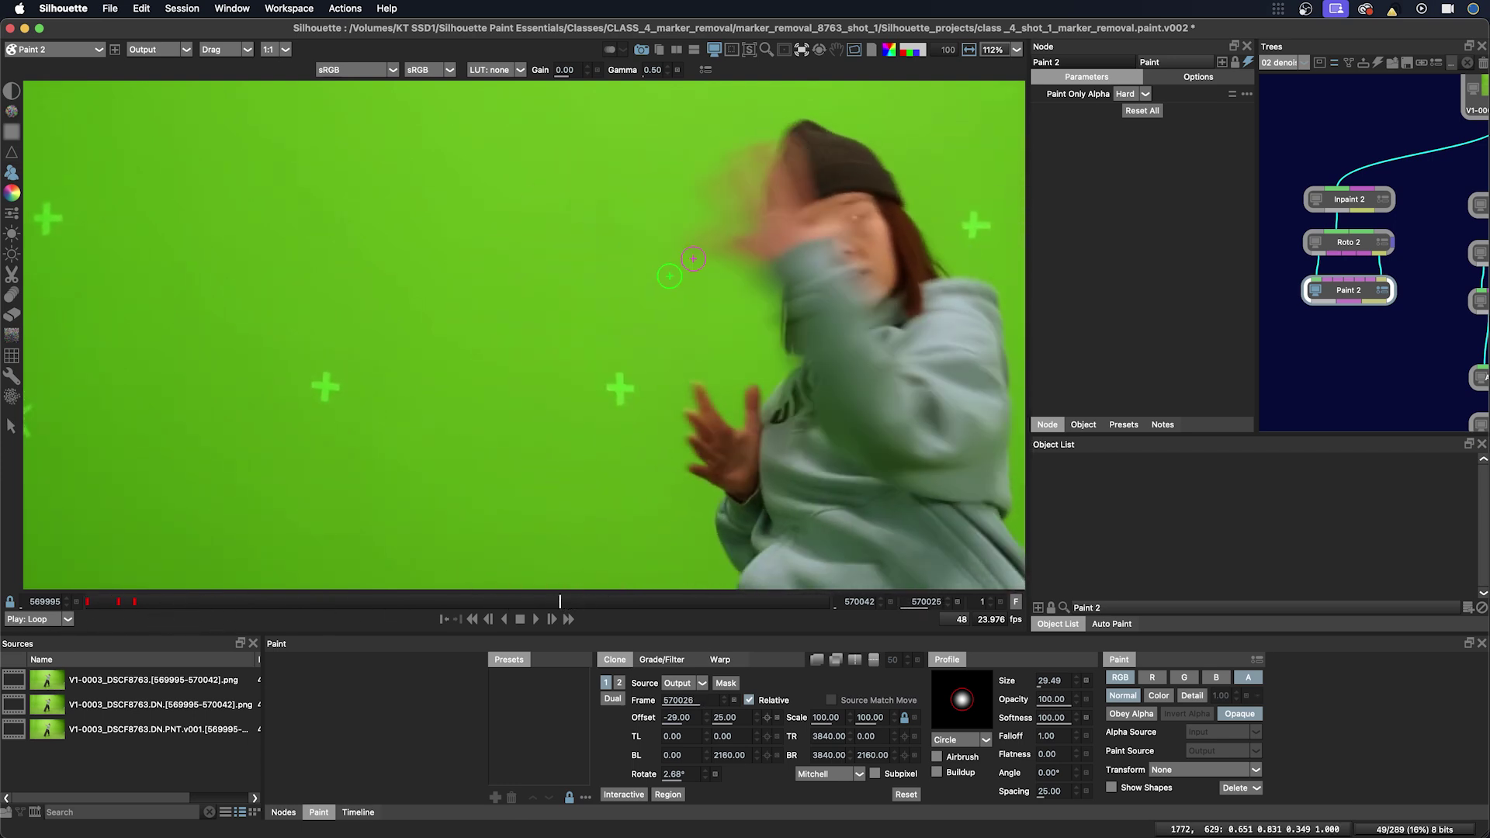
pyautogui.press('z')
pyautogui.press('x')
pyautogui.press('x')
pyautogui.press('1')
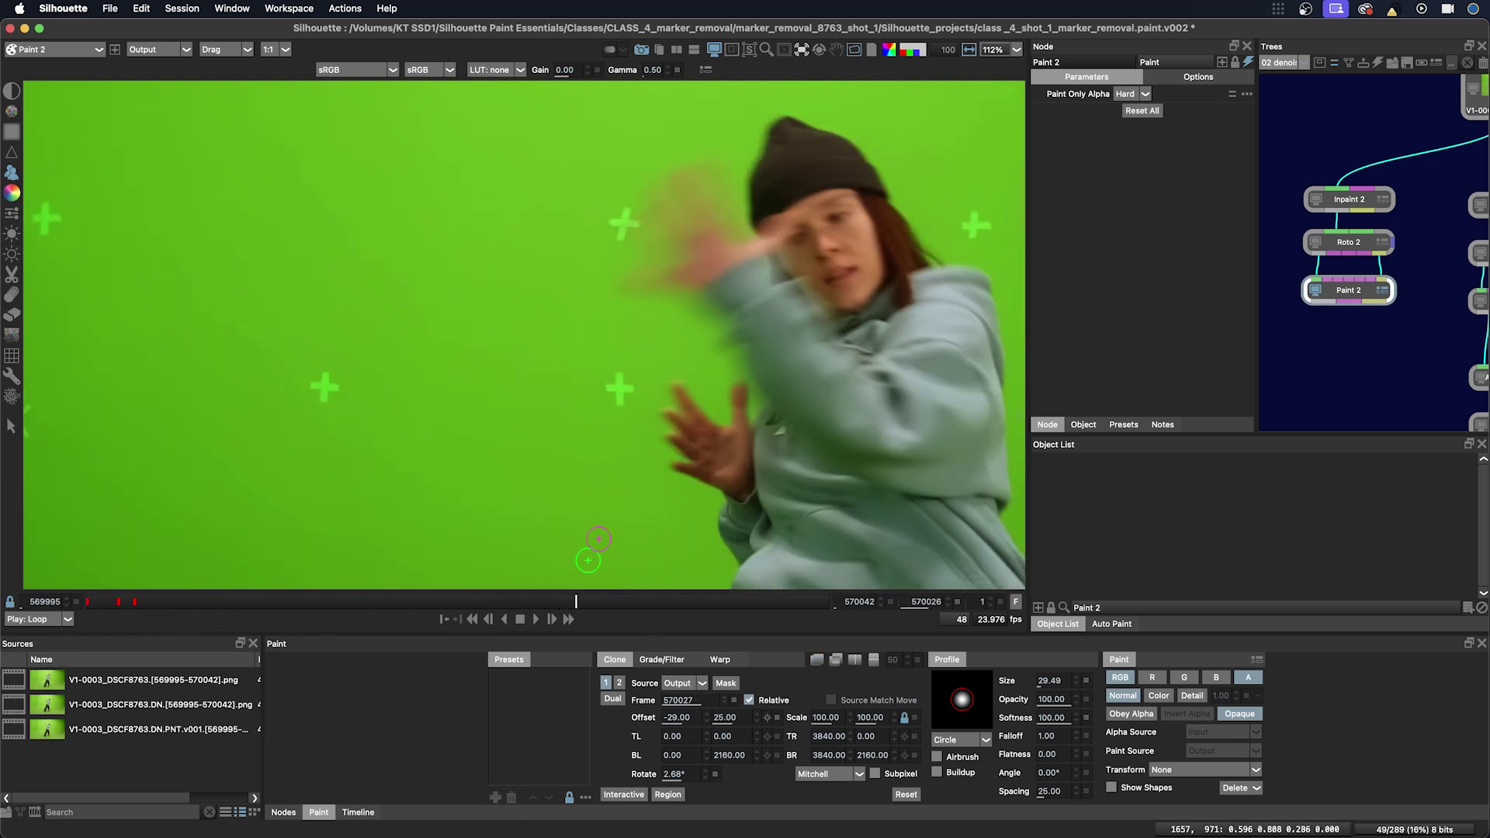
pyautogui.click(677, 700)
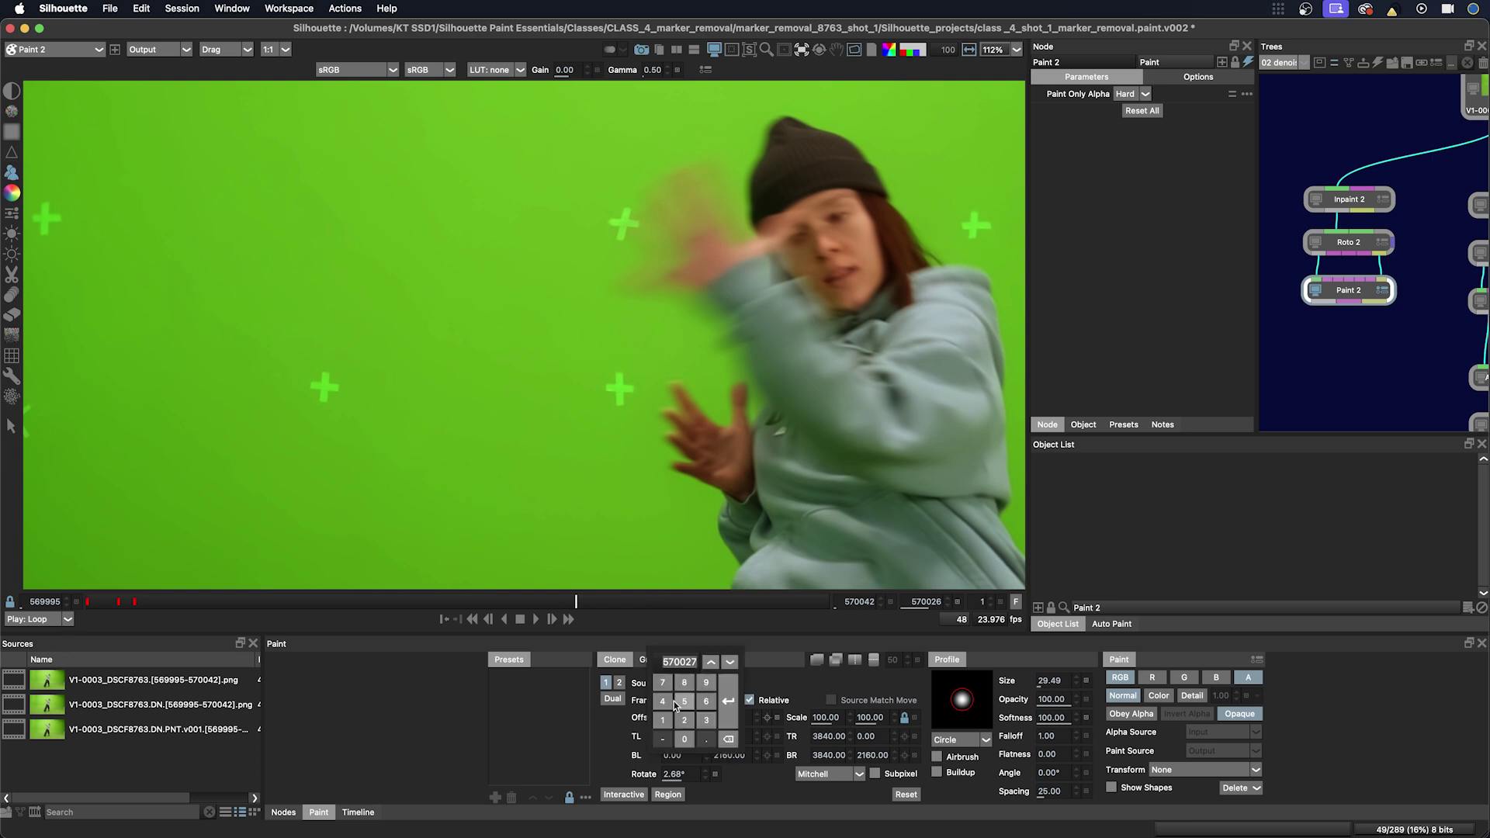
pyautogui.click(722, 699)
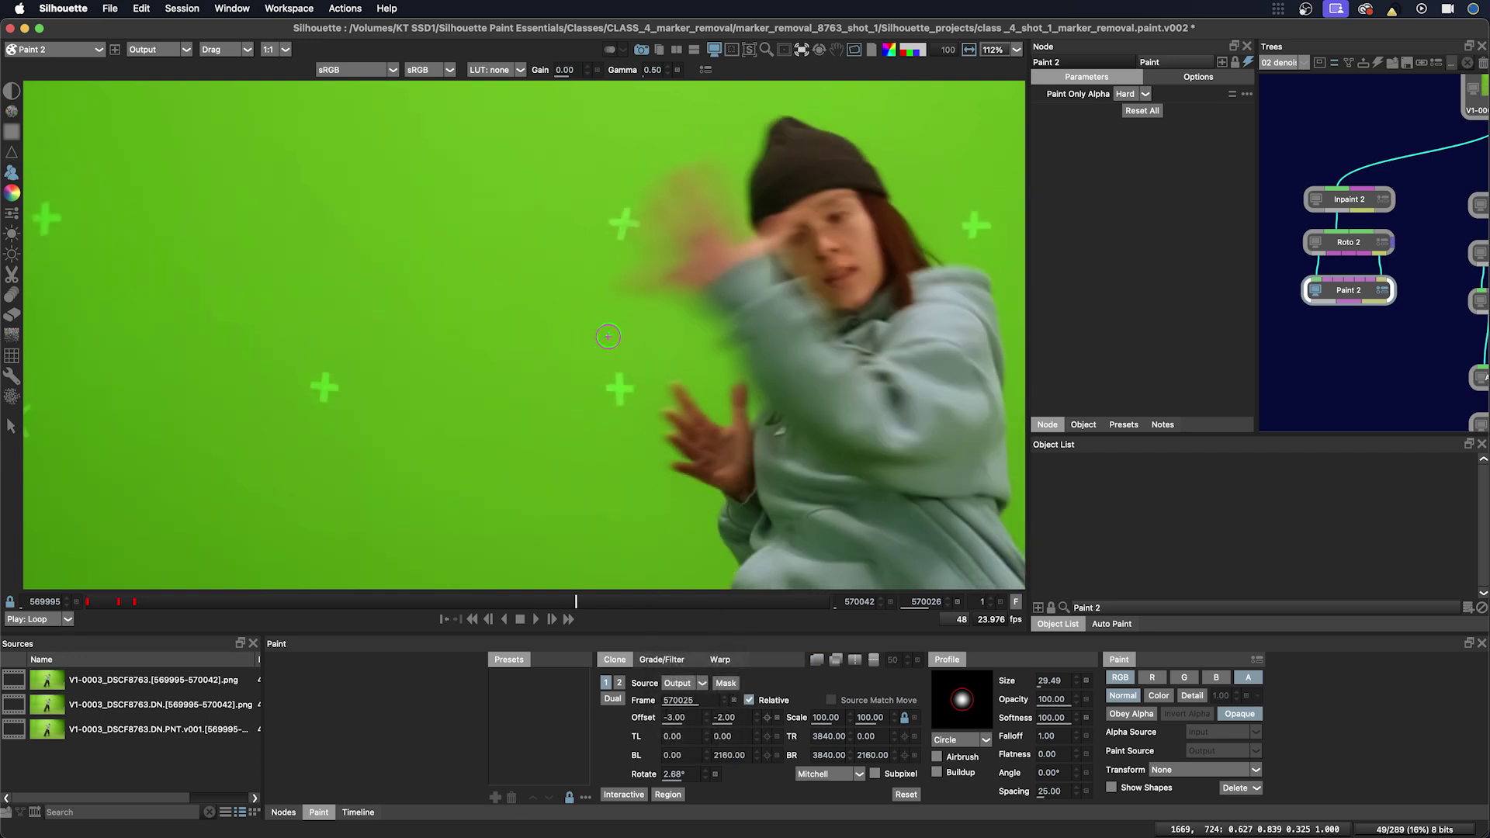
pyautogui.moveTo(607, 336); pyautogui.dragTo(688, 316)
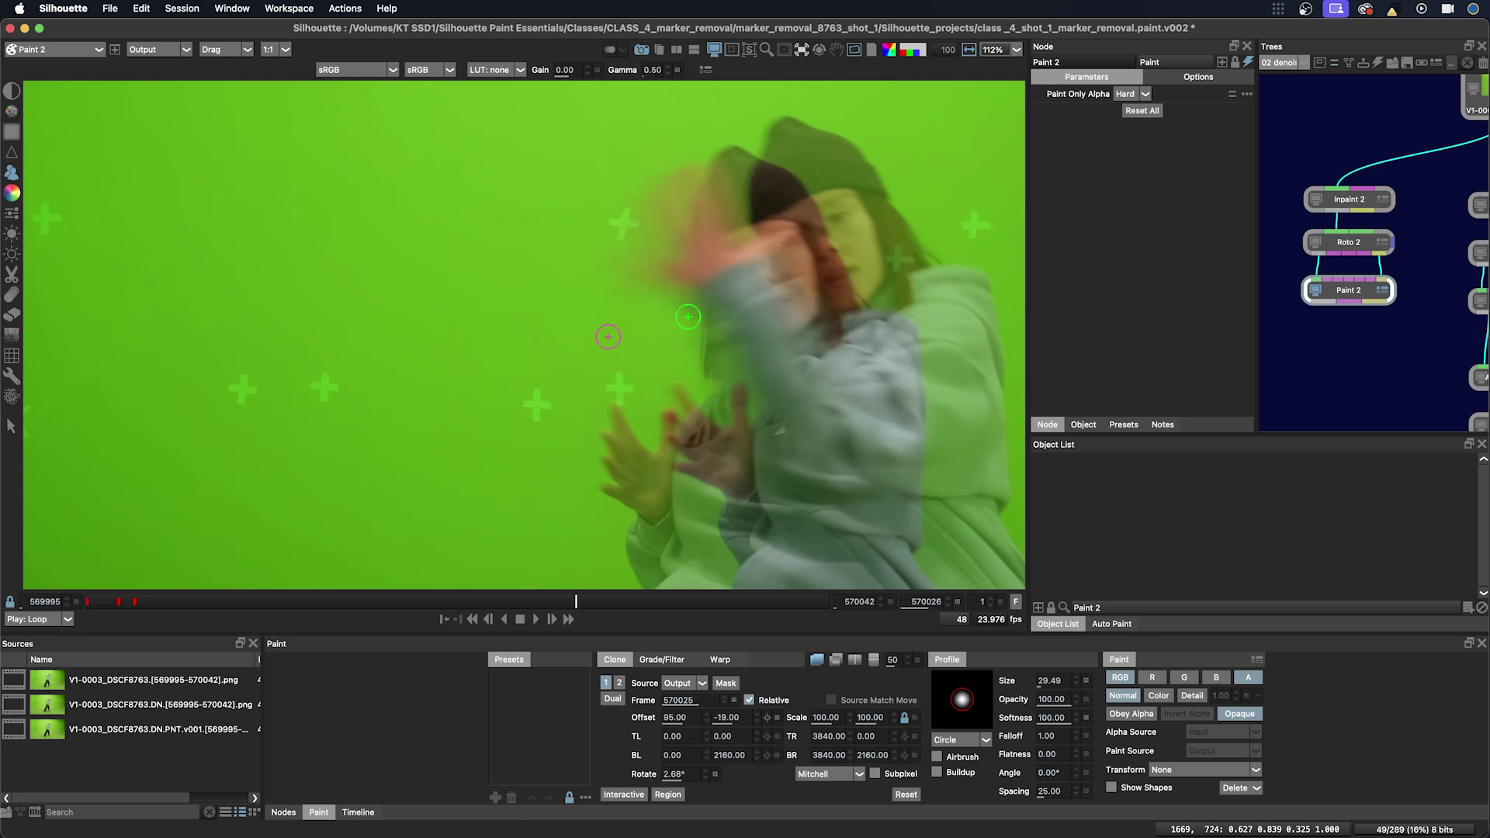
pyautogui.press('o')
pyautogui.press('o')
# On frame 570026, reset the clone transform, set the source frame to 570025 and interactively rotate the source about -3.07°.
pyautogui.click(915, 795)
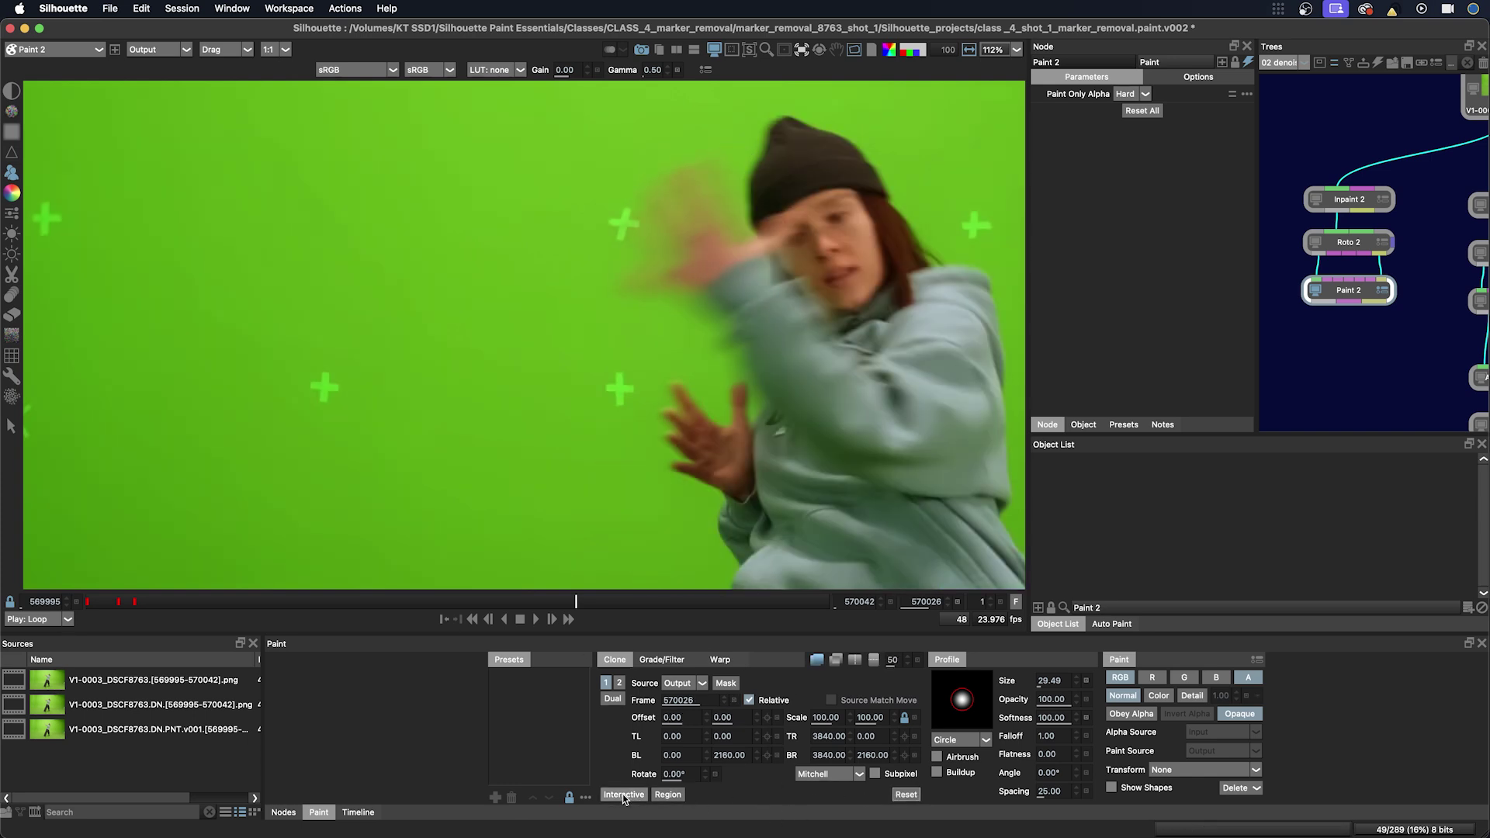
pyautogui.click(622, 794)
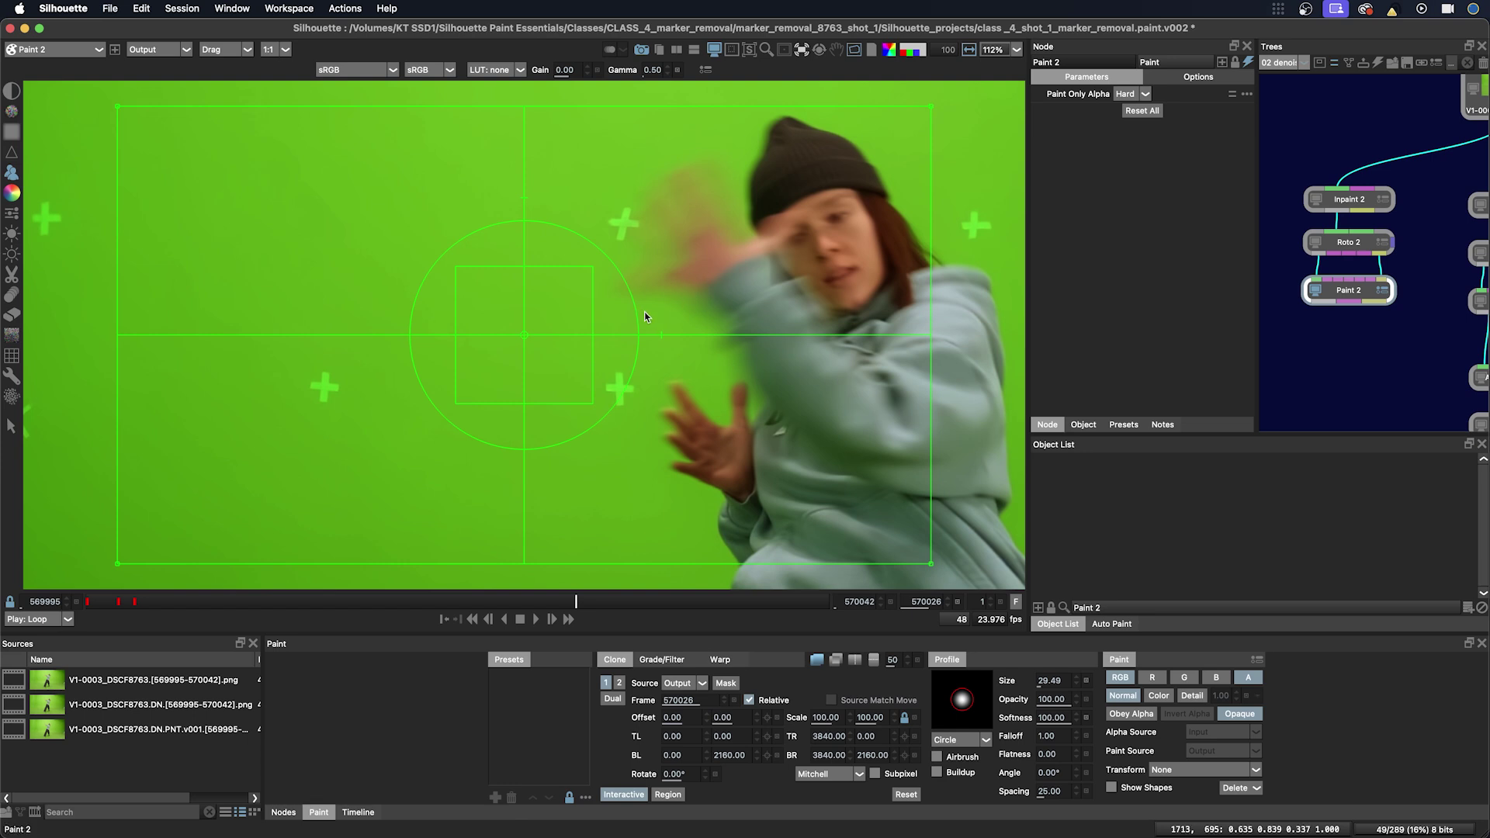
pyautogui.moveTo(639, 309); pyautogui.dragTo(635, 303)
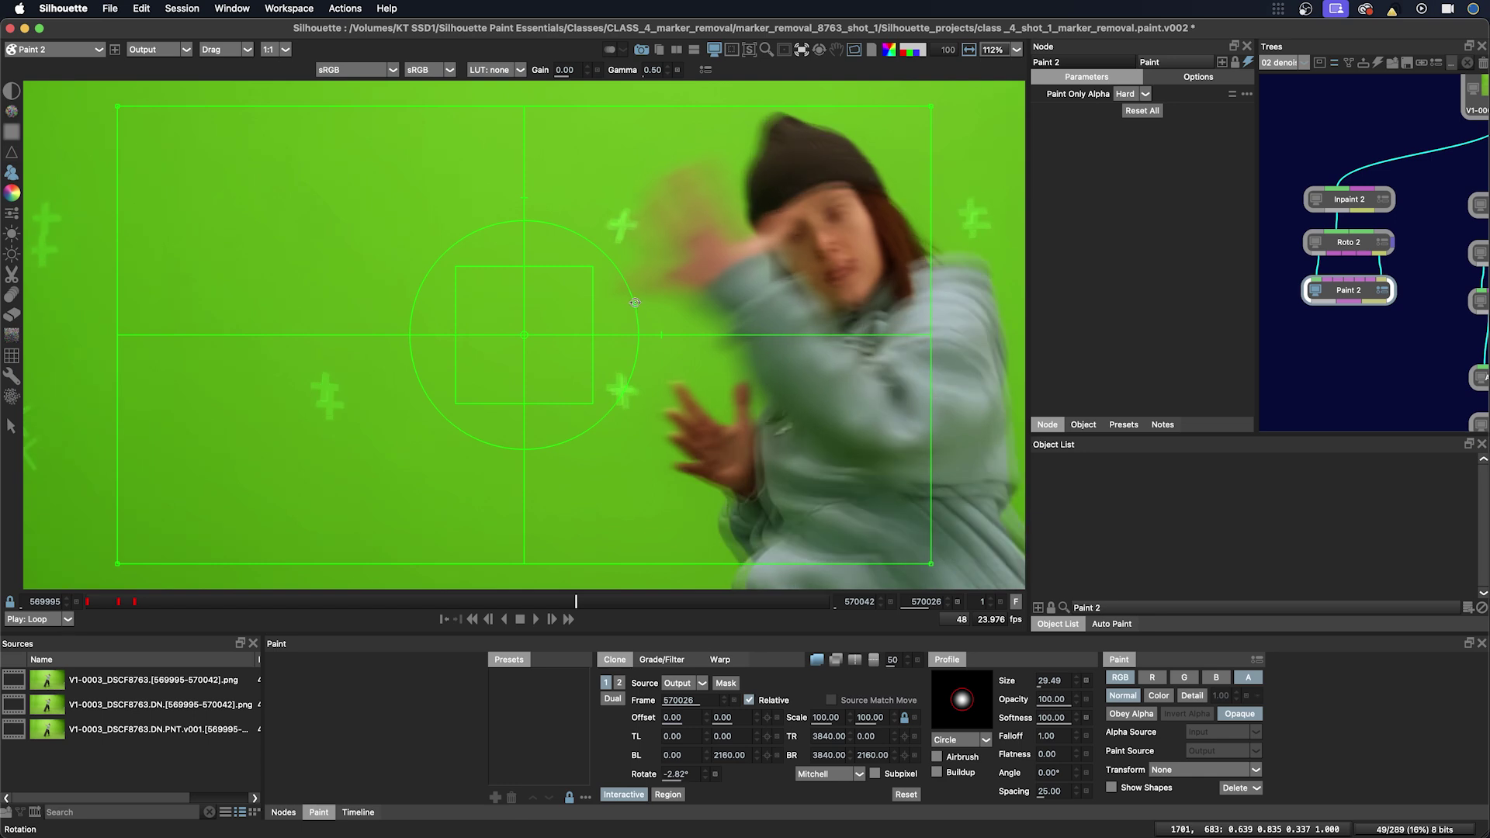
pyautogui.press('z')
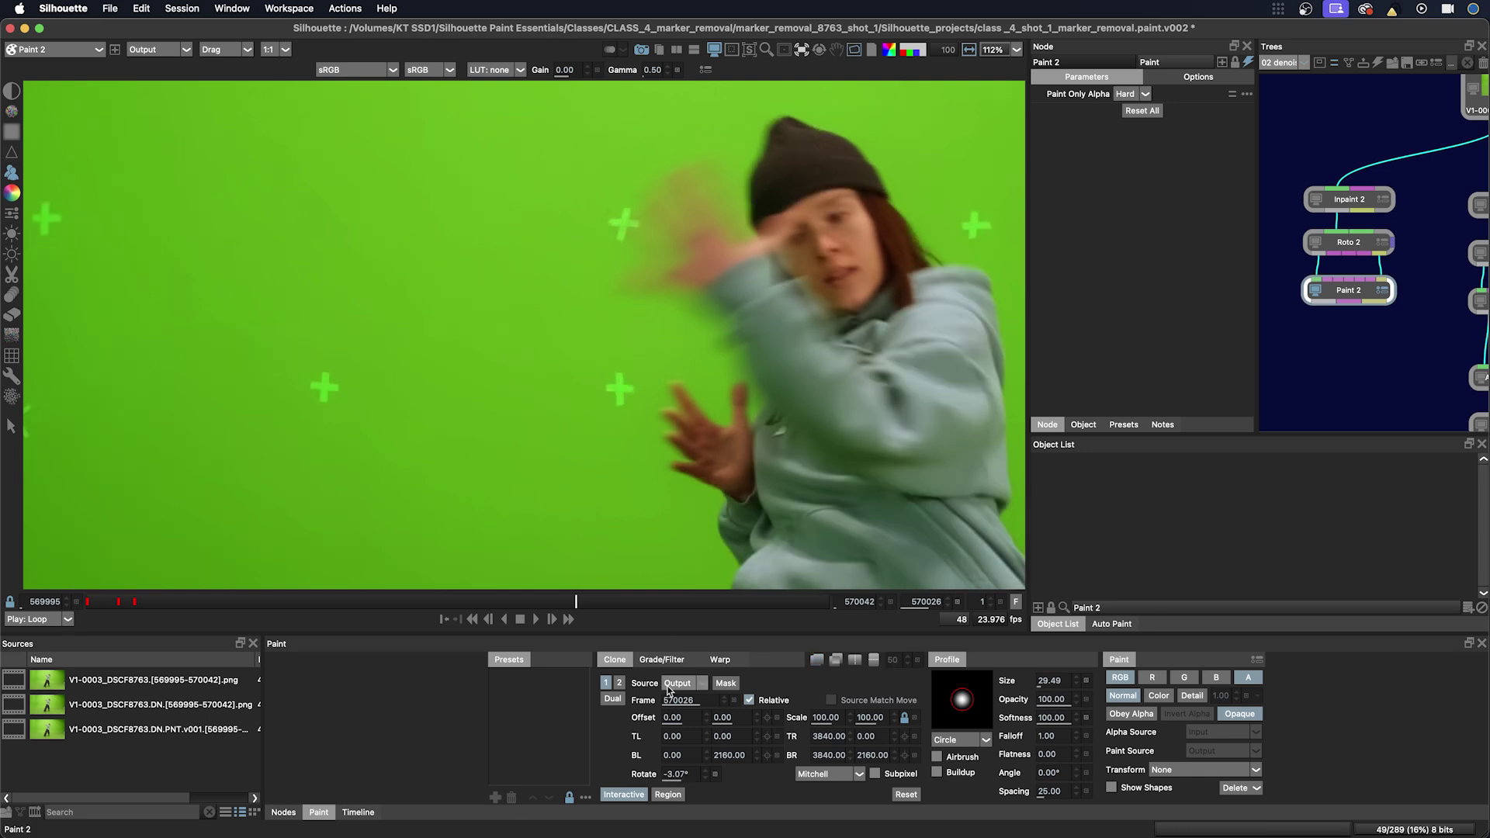
pyautogui.press('z')
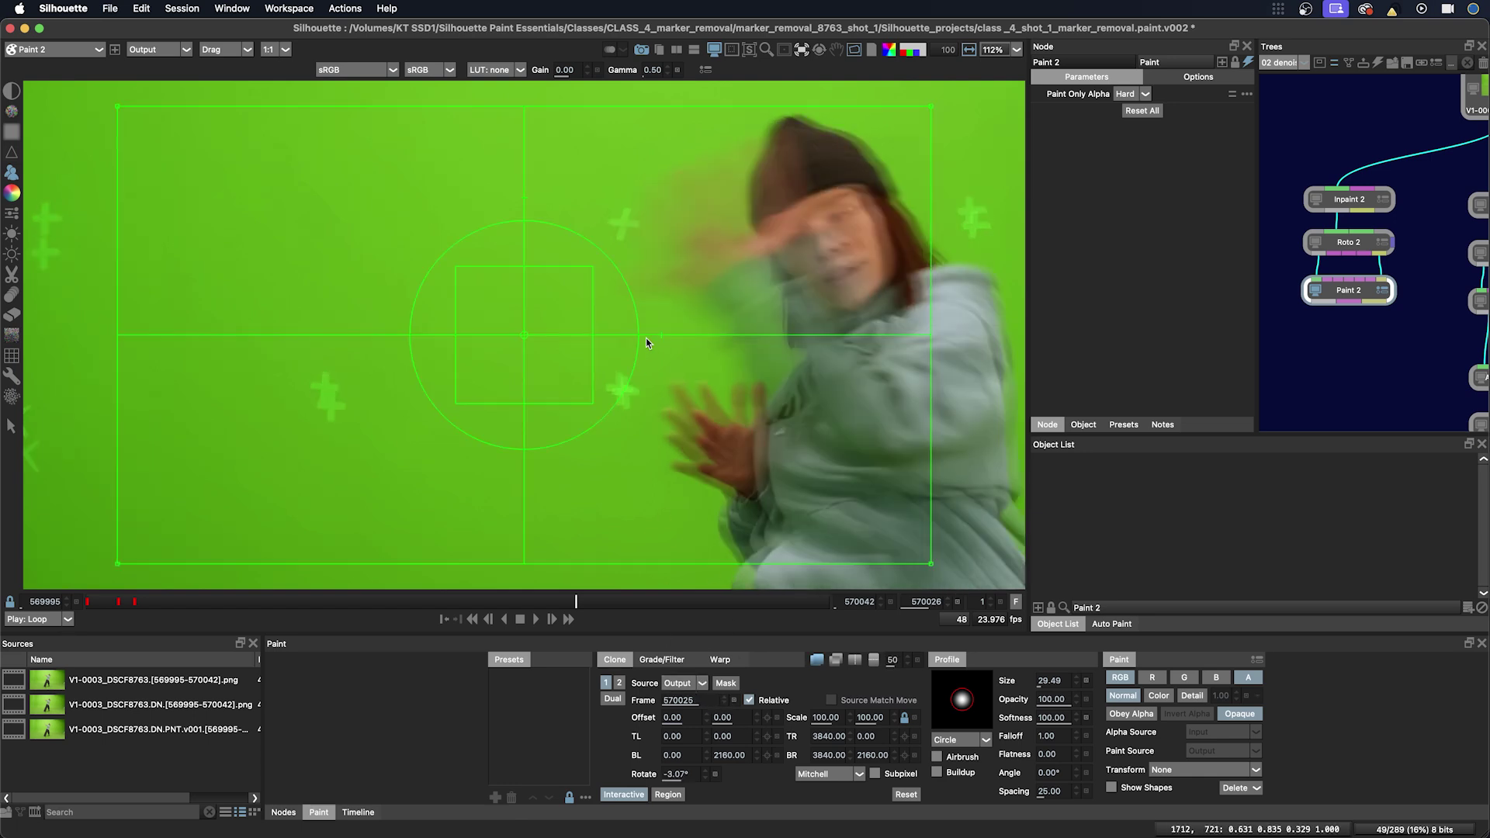
# Nudge the onion-skinned clone source to an offset of 71, -44.
pyautogui.press('Left')
pyautogui.press('Left')
pyautogui.press('Left')
pyautogui.press('Left')
pyautogui.press('Left')
pyautogui.press('Left')
pyautogui.press('Left')
pyautogui.press('Left')
pyautogui.press('Left')
pyautogui.press('Left')
pyautogui.press('Left')
pyautogui.press('Left')
pyautogui.press('Left')
pyautogui.press('Left')
pyautogui.press('Left')
pyautogui.press('Left')
pyautogui.press('Left')
pyautogui.press('Left')
pyautogui.press('Left')
pyautogui.press('Left')
pyautogui.press('Down')
pyautogui.press('Down')
pyautogui.press('Down')
pyautogui.press('Down')
pyautogui.press('Down')
pyautogui.press('Down')
pyautogui.press('Down')
pyautogui.press('Down')
pyautogui.press('Down')
pyautogui.press('Down')
pyautogui.press('Down')
pyautogui.press('Down')
pyautogui.press('Down')
pyautogui.press('Down')
pyautogui.press('Down')
pyautogui.press('Down')
pyautogui.press('Down')
pyautogui.press('Down')
pyautogui.press('Down')
pyautogui.press('Down')
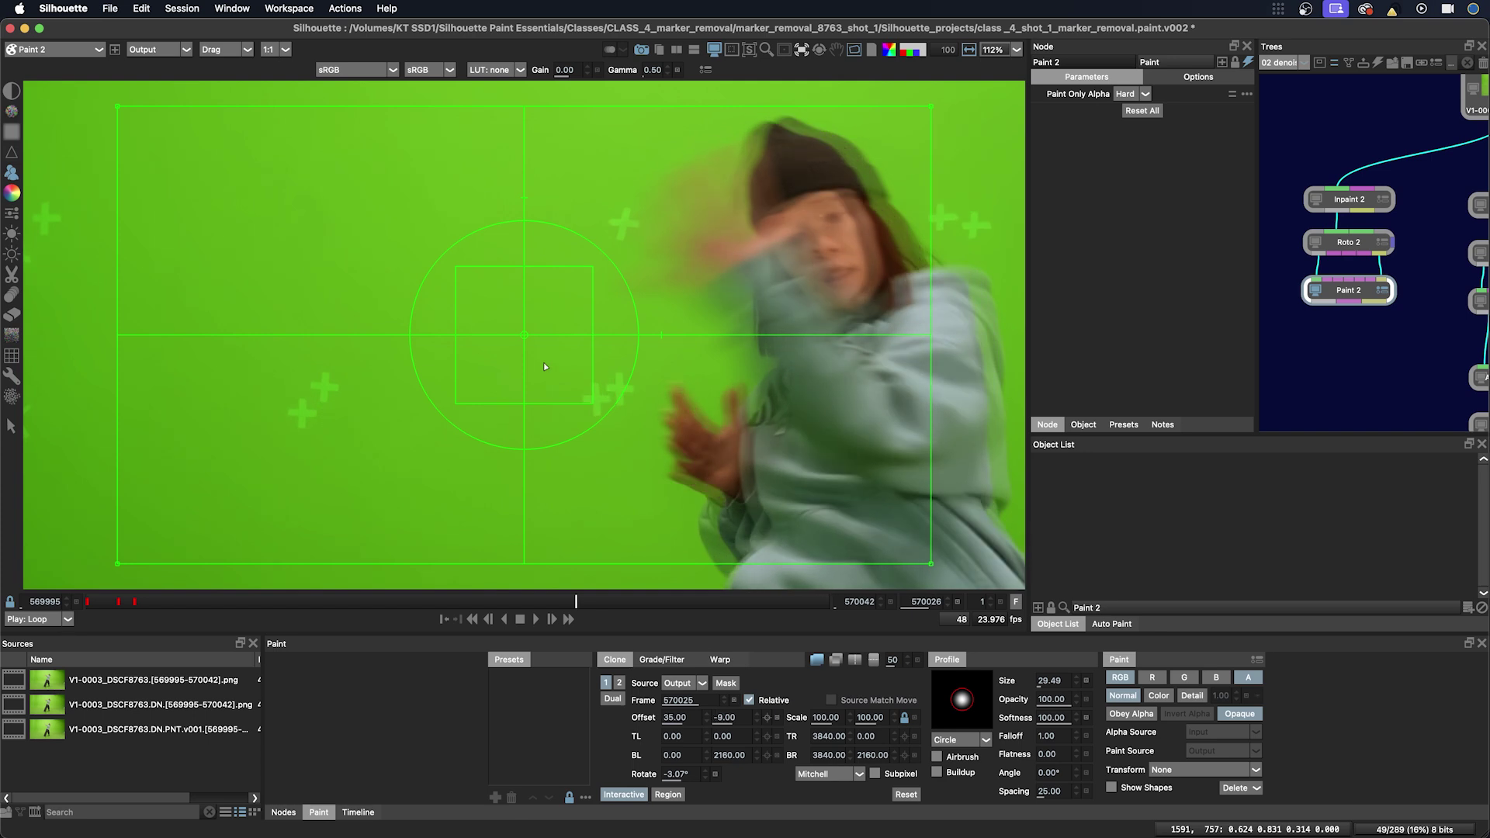
pyautogui.press('Down')
pyautogui.press('Down')
pyautogui.press('Down')
pyautogui.press('Down')
pyautogui.press('Down')
pyautogui.press('Down')
pyautogui.press('Down')
pyautogui.press('Down')
pyautogui.press('Down')
pyautogui.press('Down')
pyautogui.press('Down')
pyautogui.press('Down')
pyautogui.press('Down')
pyautogui.press('Down')
pyautogui.press('Down')
pyautogui.press('Down')
pyautogui.press('Down')
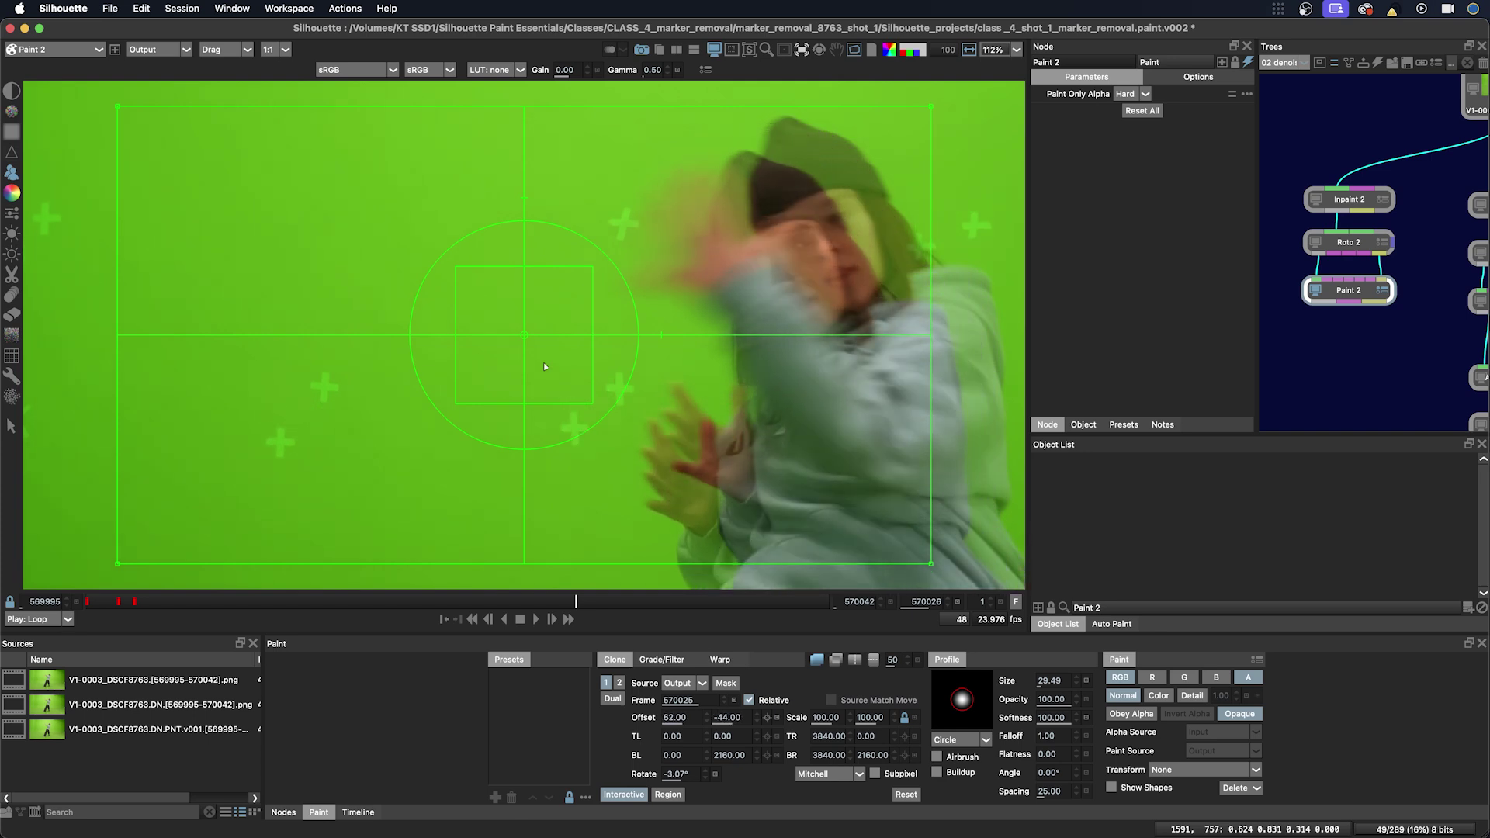
pyautogui.press('Left')
pyautogui.press('Left')
pyautogui.press('Left')
pyautogui.press('Left')
pyautogui.press('Left')
pyautogui.press('Left')
pyautogui.press('Left')
pyautogui.press('Left')
pyautogui.press('Left')
# Rotate the clone source to about -6.30° and compare its alignment with the current frame.
pyautogui.press('z')
pyautogui.press('z')
pyautogui.moveTo(589, 418); pyautogui.dragTo(595, 413)
pyautogui.press('z')
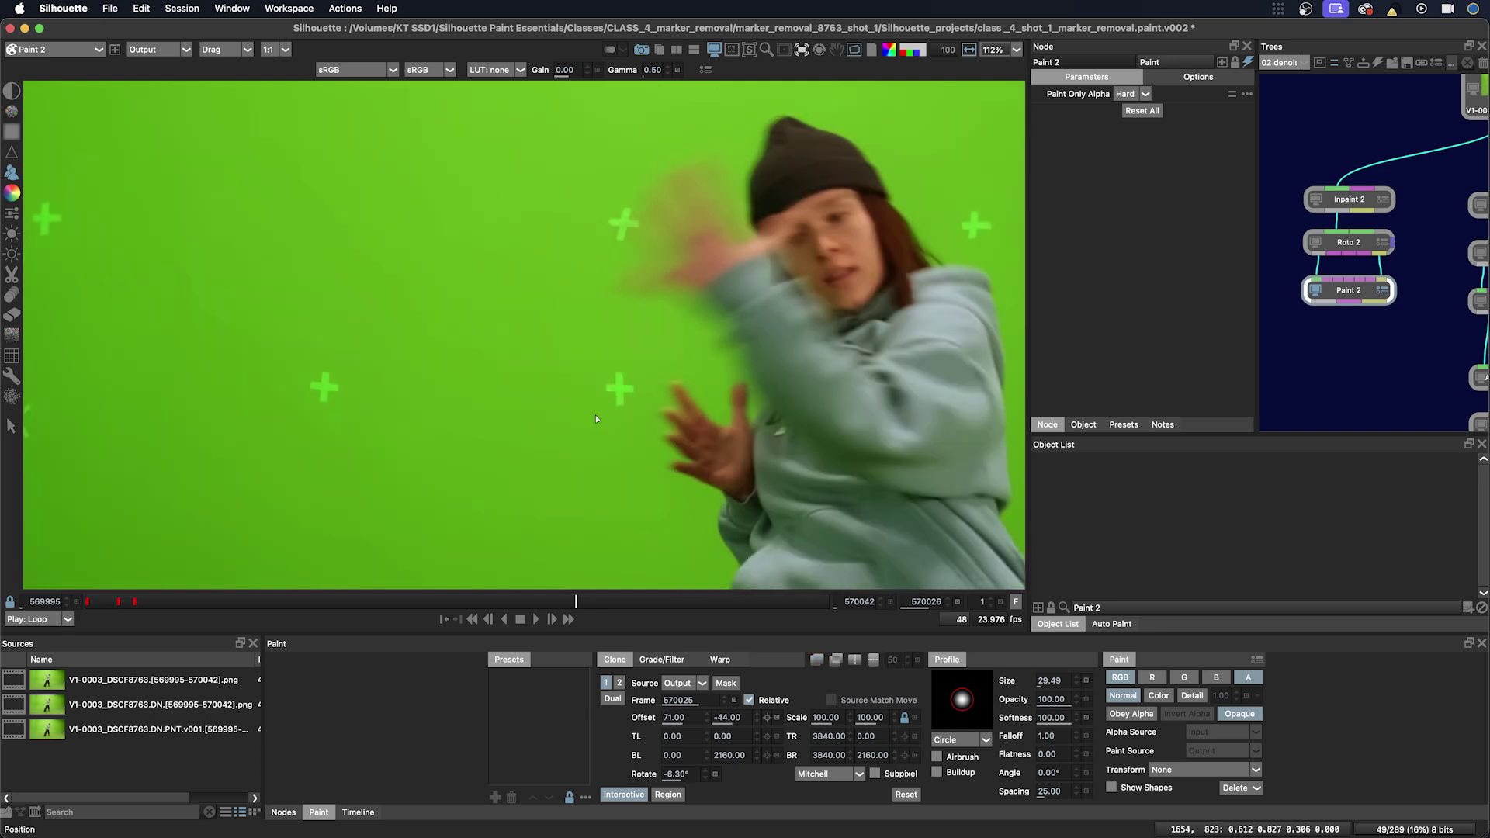
pyautogui.press('z')
pyautogui.press('z')
pyautogui.press('Left')
pyautogui.press('Right')
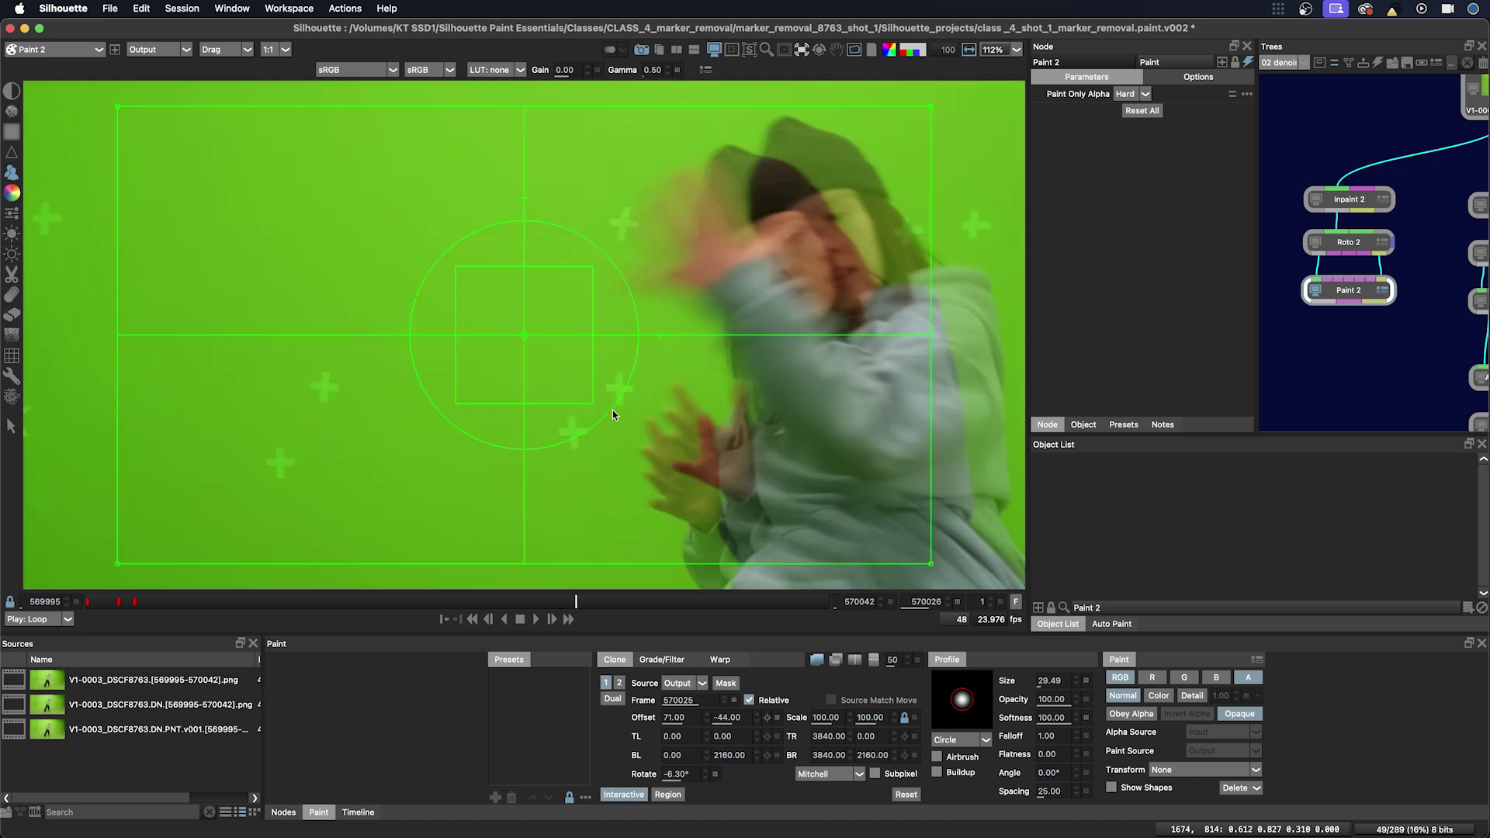
# Leave interactive alignment, clone out the upper marker beside the hand on frame 570026 and check it against the adjacent frames.
pyautogui.click(624, 795)
pyautogui.moveTo(624, 220); pyautogui.dragTo(631, 222)
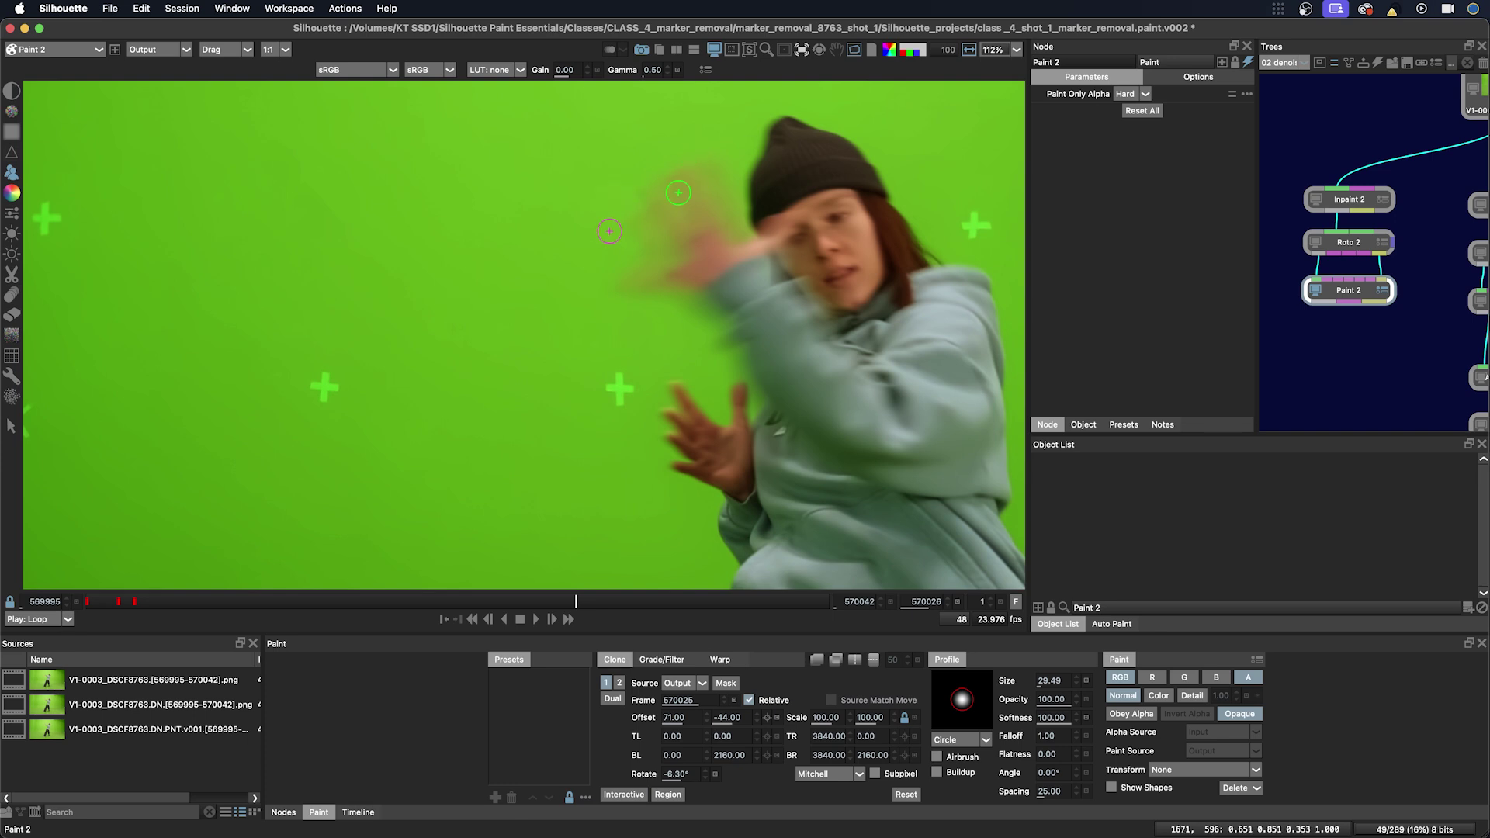
pyautogui.press('Right')
pyautogui.press('Left')
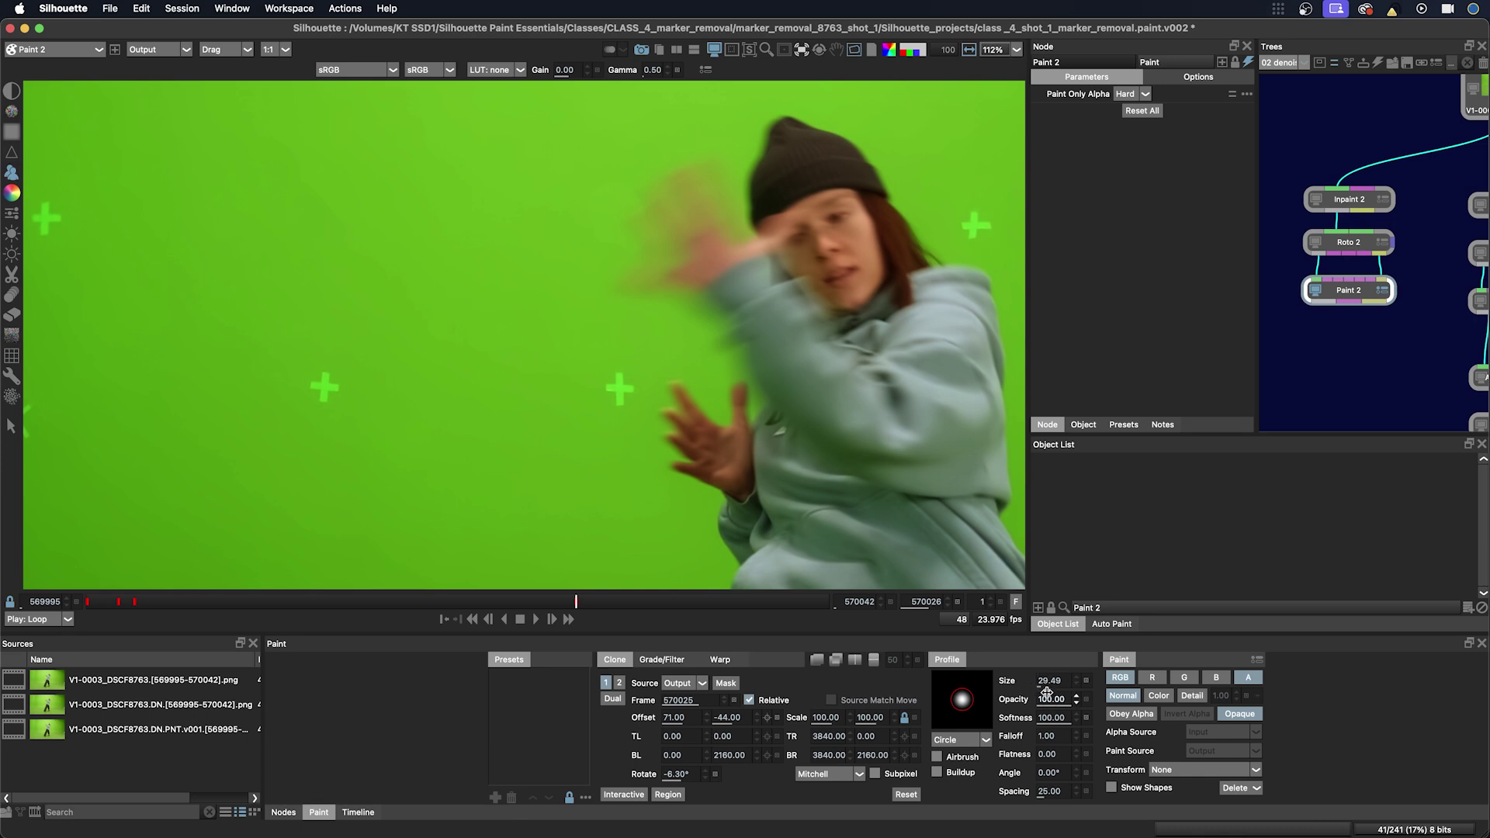
pyautogui.moveTo(1047, 699); pyautogui.dragTo(1013, 700)
pyautogui.press('Right')
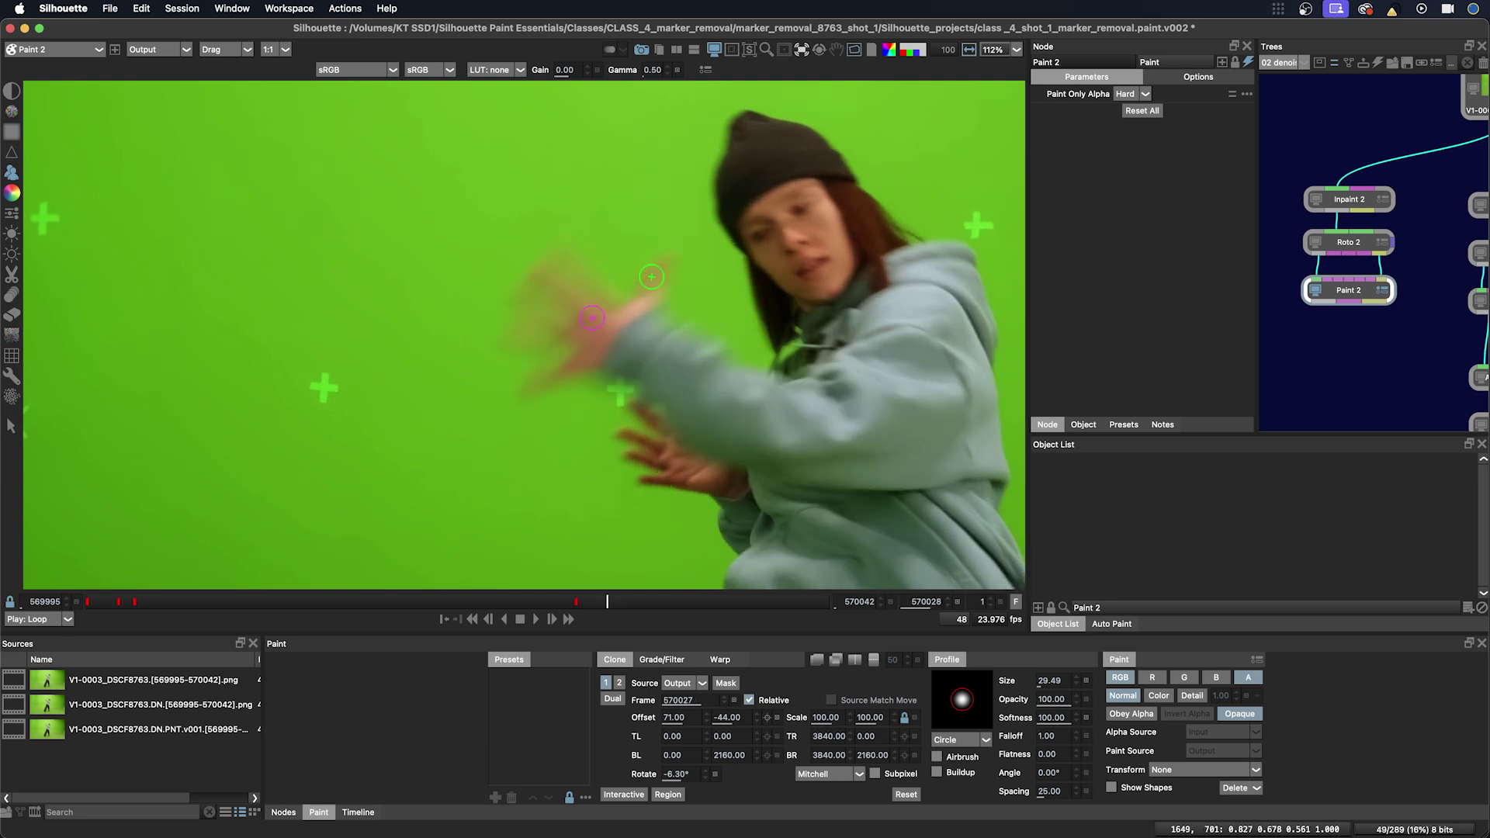
# On frame 570027, reset the clone transform and interactively align source frame 570028 with offset -66, 43 and about 8.50° rotation.
pyautogui.press('Right')
pyautogui.press('Left')
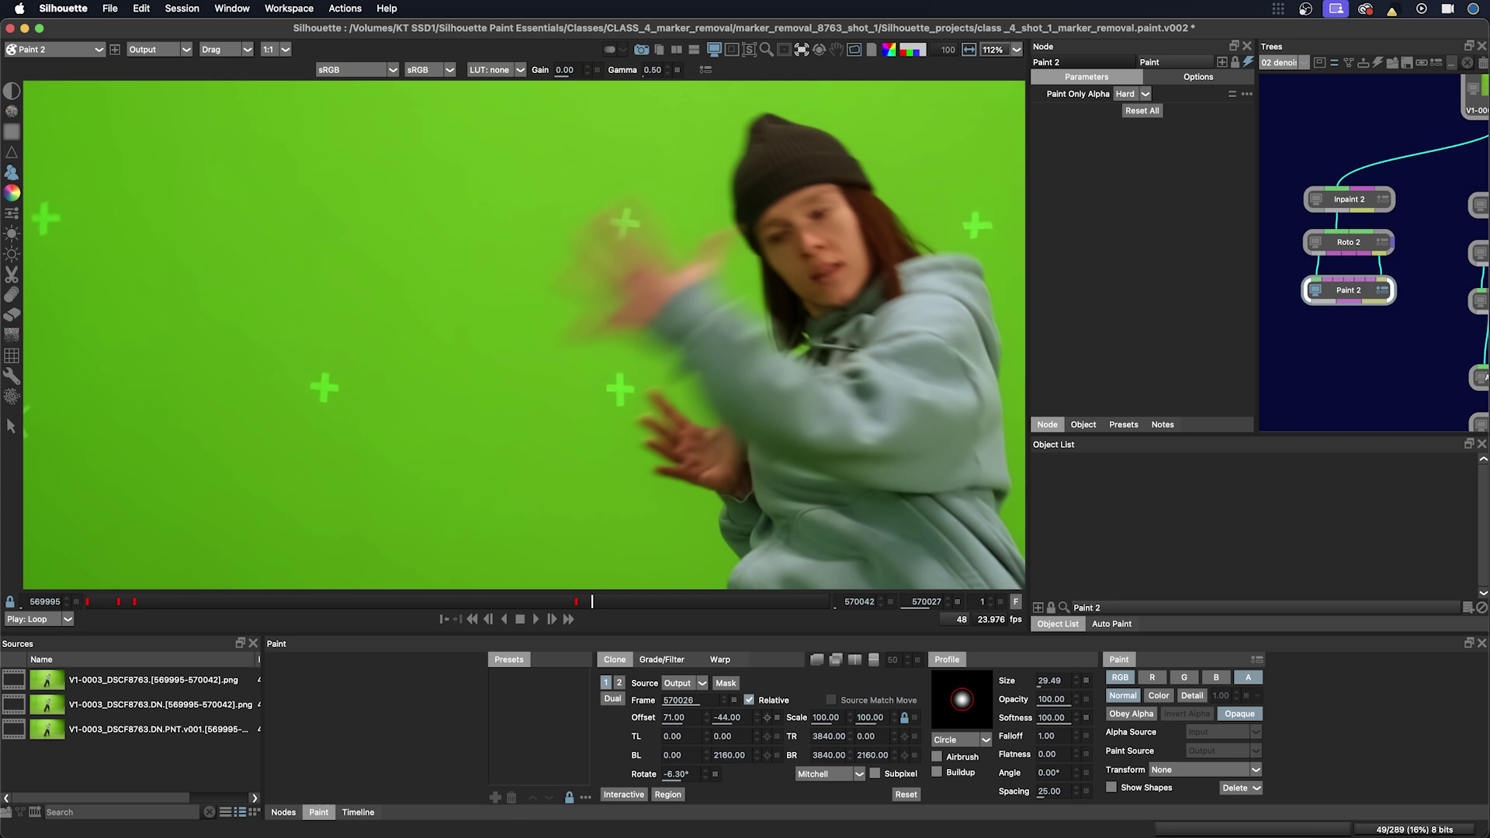
pyautogui.click(682, 700)
pyautogui.click(730, 663)
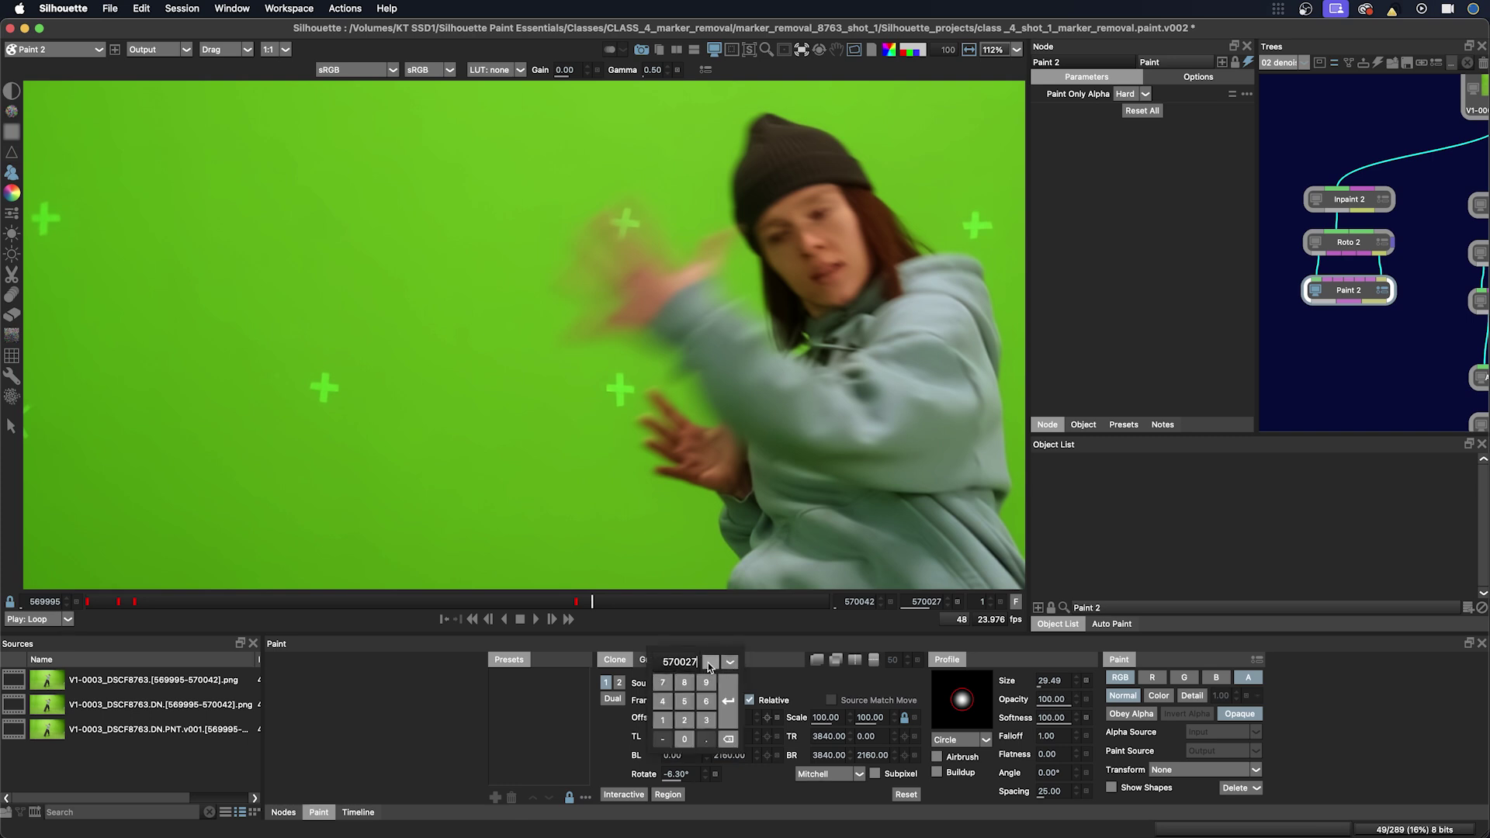
pyautogui.click(709, 663)
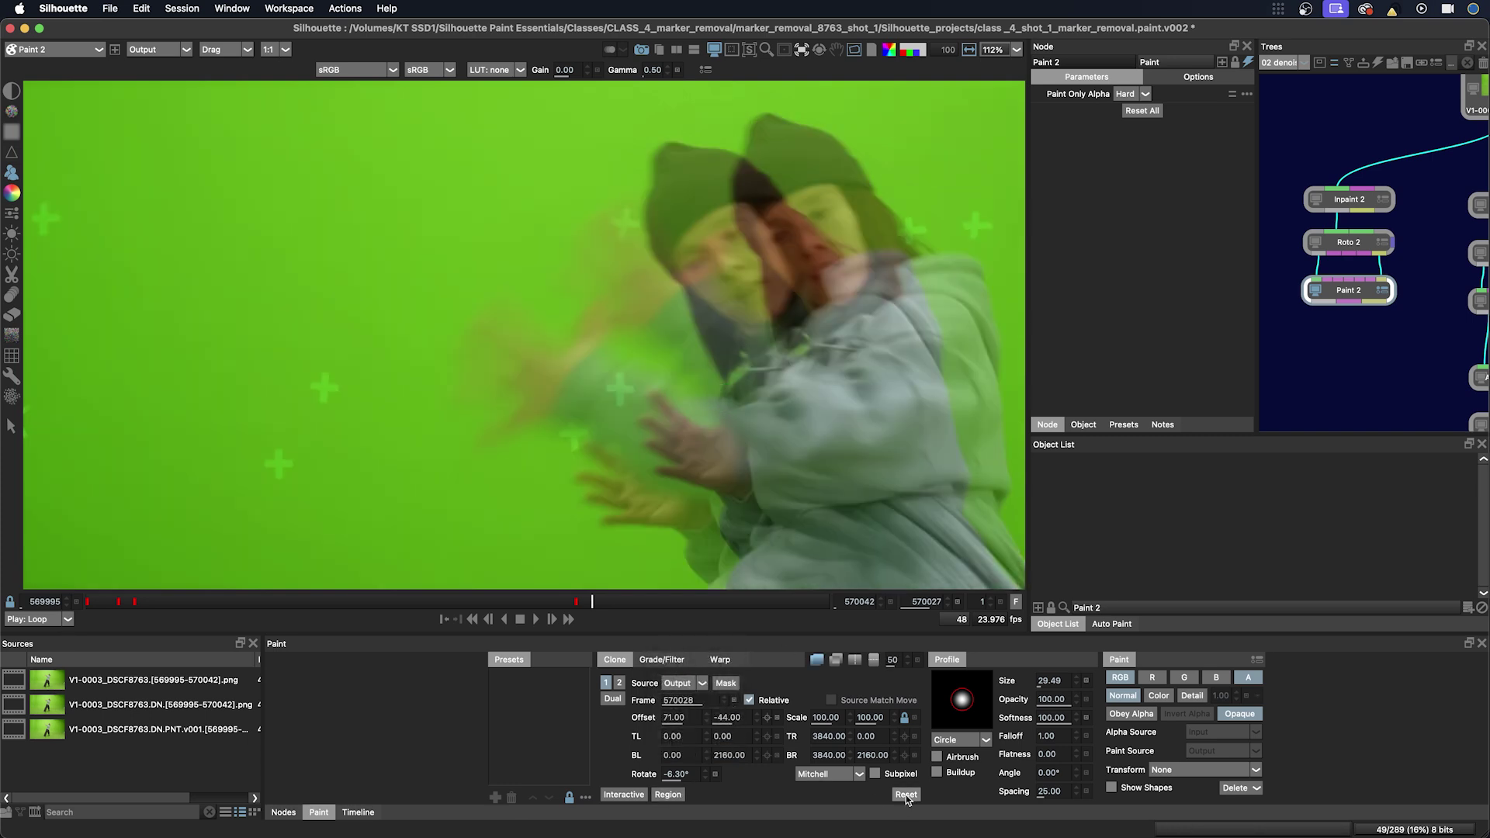
pyautogui.click(906, 795)
pyautogui.click(624, 794)
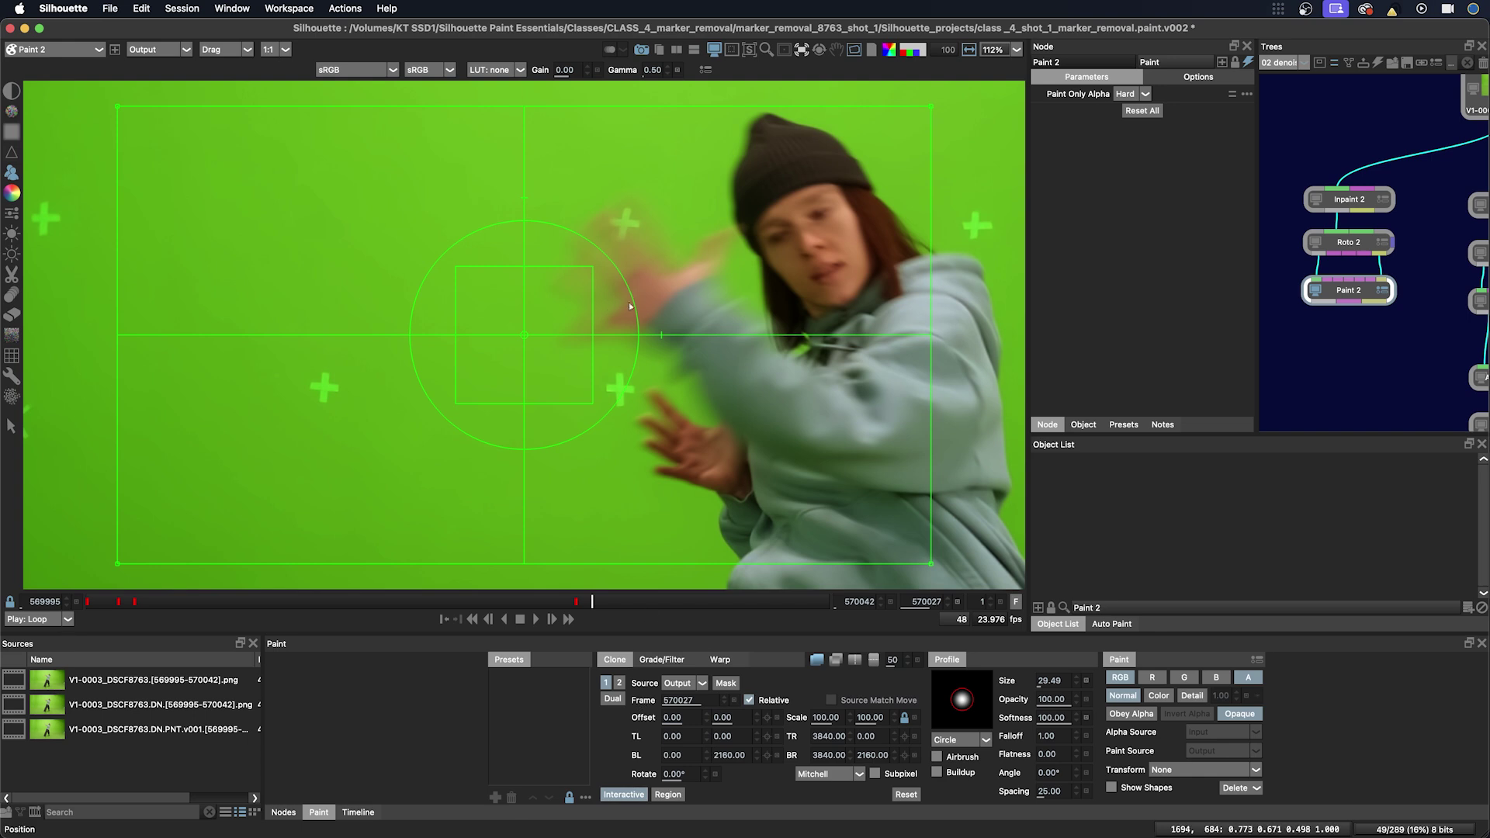
pyautogui.moveTo(633, 303)
pyautogui.mouseDown()
pyautogui.moveTo(661, 303)
pyautogui.moveTo(621, 319)
pyautogui.mouseUp()
pyautogui.click(725, 697)
pyautogui.press('t')
pyautogui.press('t')
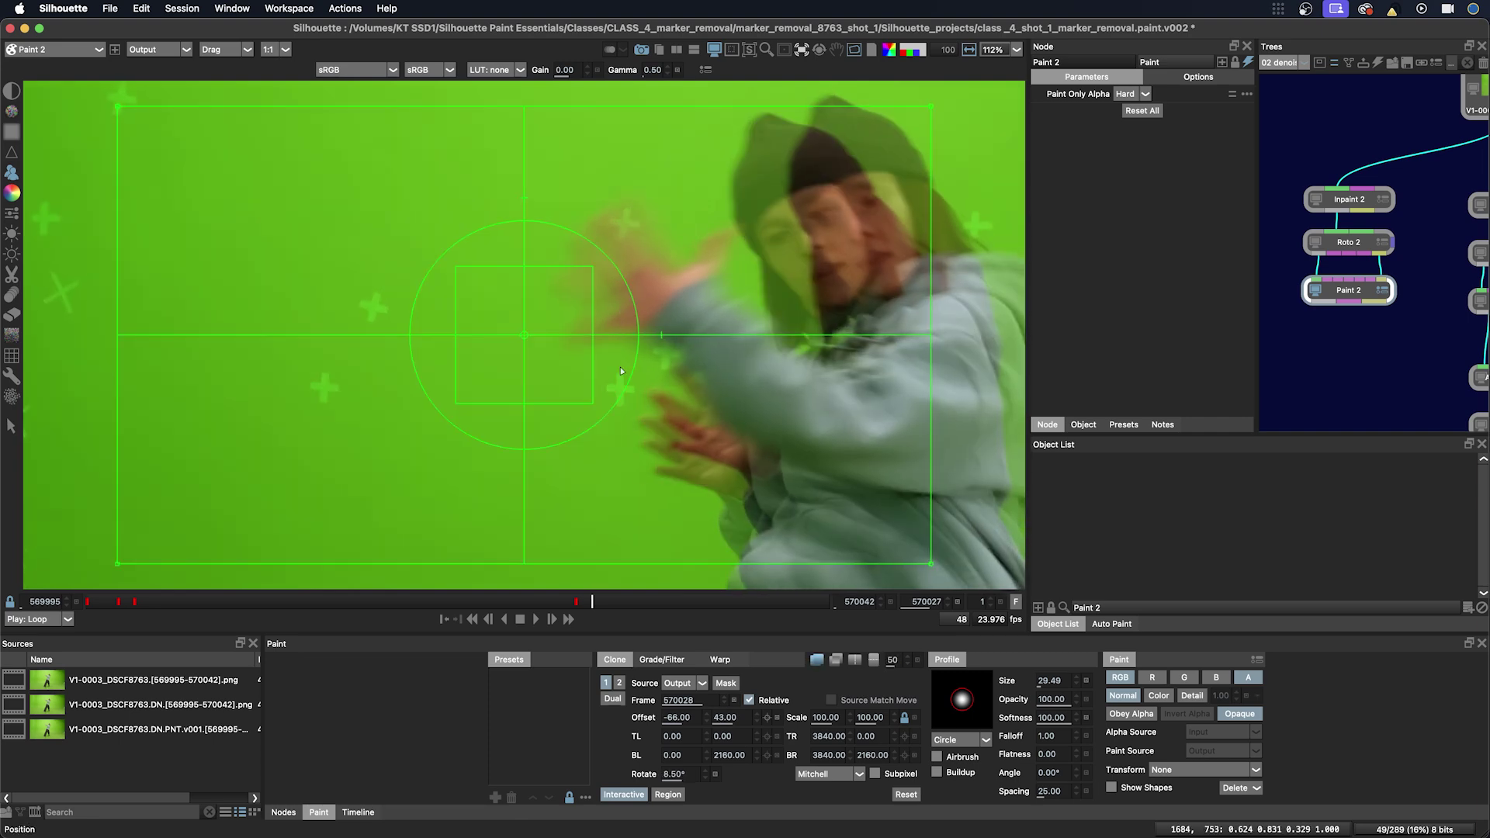
# Clone out the marker behind the blurred hand on frame 570027 and check it against the neighbouring frames.
pyautogui.click(622, 795)
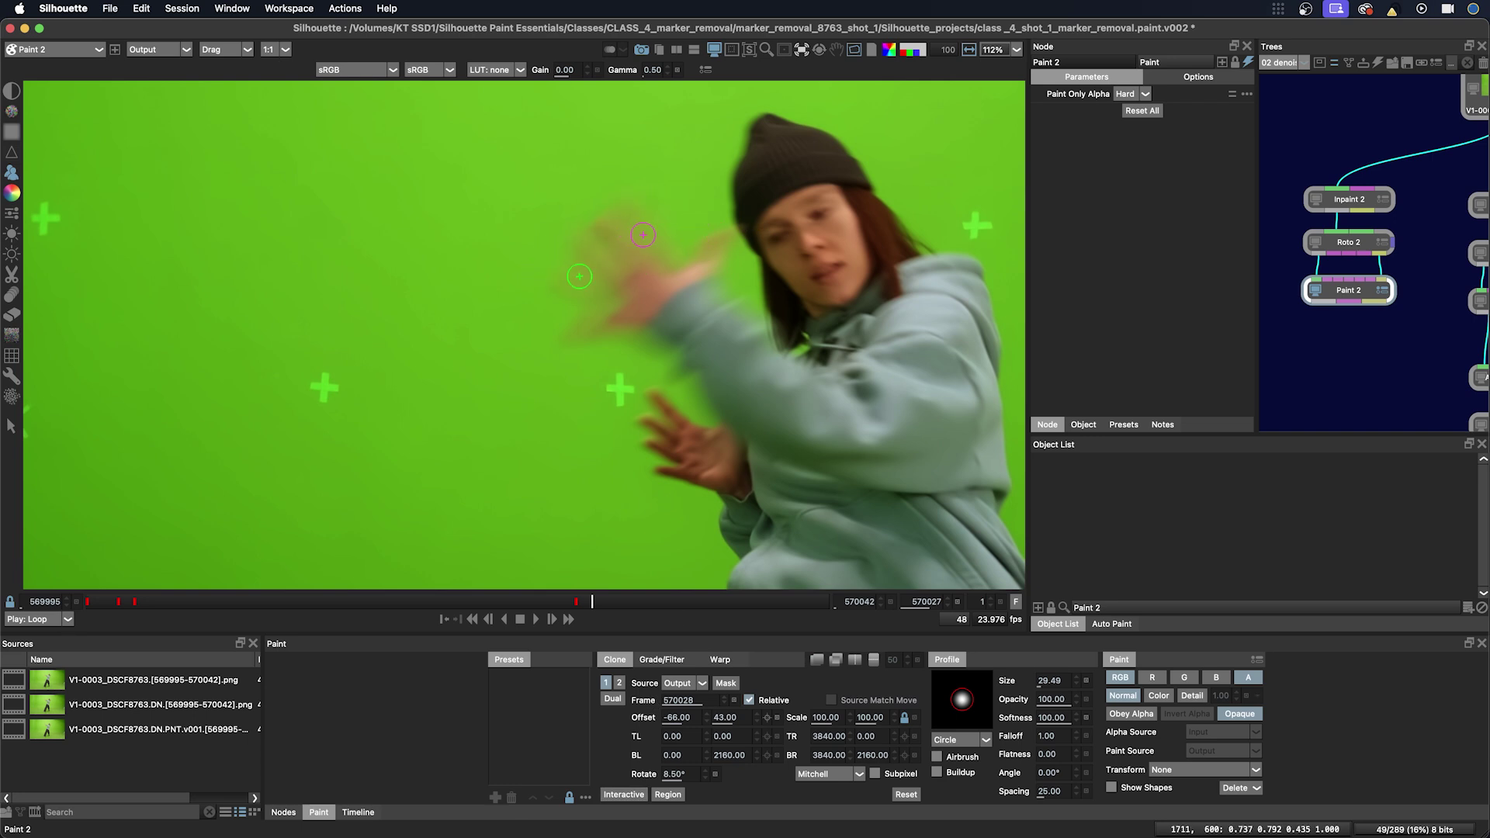
pyautogui.press('Right')
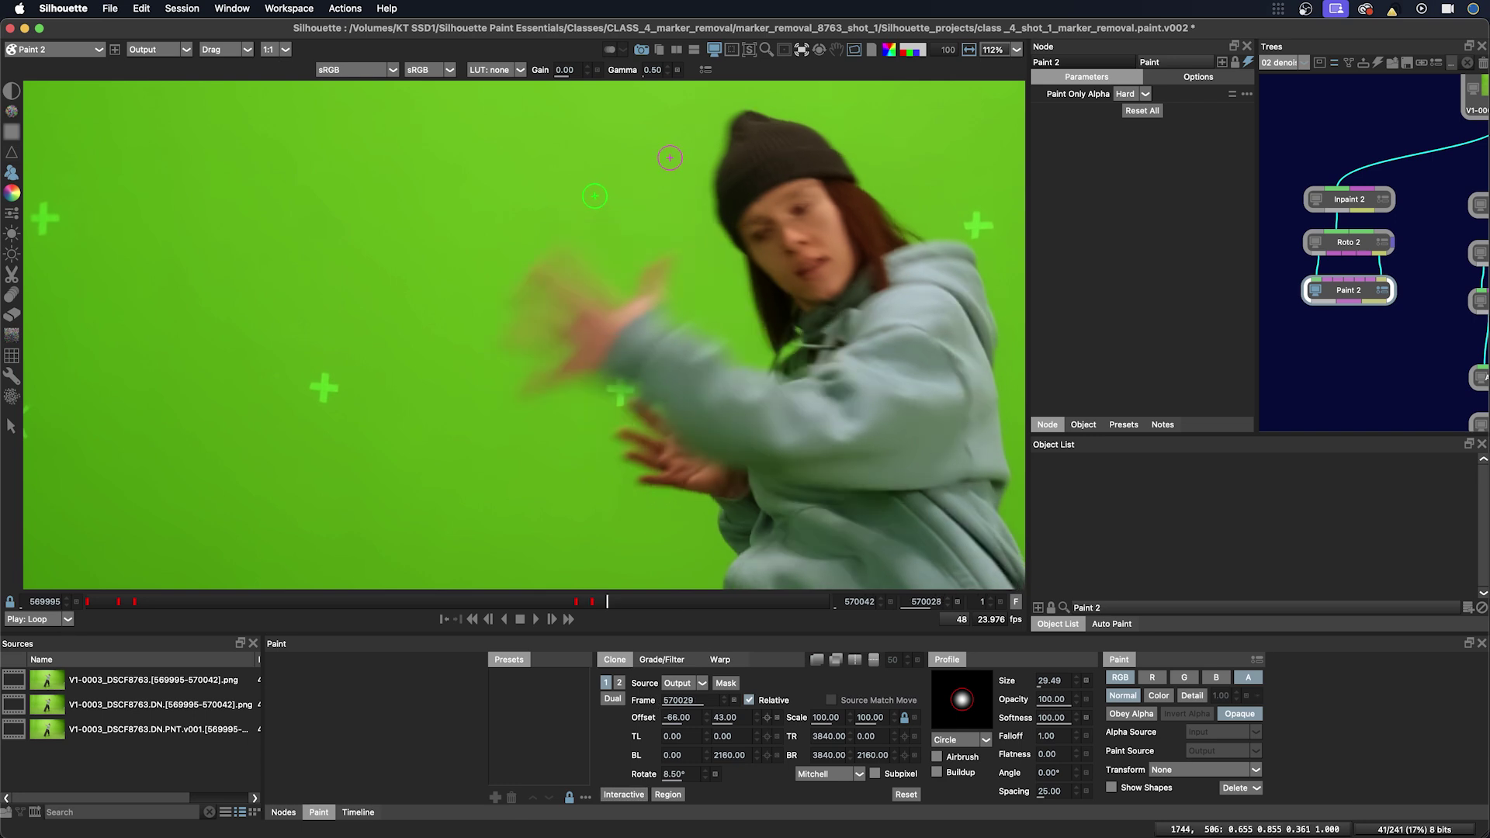
pyautogui.press('Left')
pyautogui.press('Left')
pyautogui.press('Left')
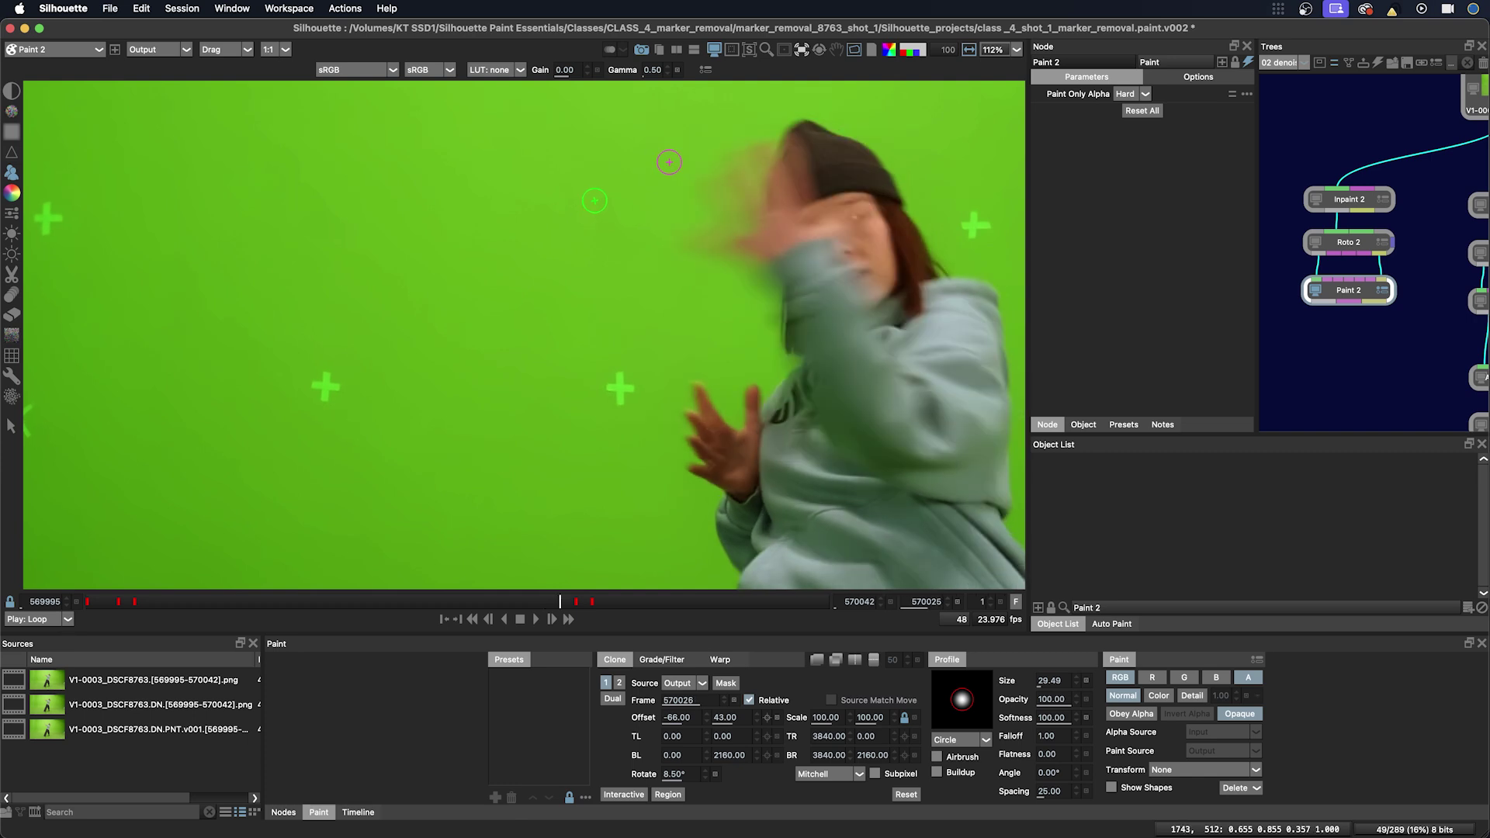
# Step back and forth through frames 570025 to 570034, examining the upper marker area beside the head.
pyautogui.press('Right')
pyautogui.press('Right')
pyautogui.press('Right')
pyautogui.press('Right')
pyautogui.press('Right')
pyautogui.press('Right')
pyautogui.press('Right')
pyautogui.press('Right')
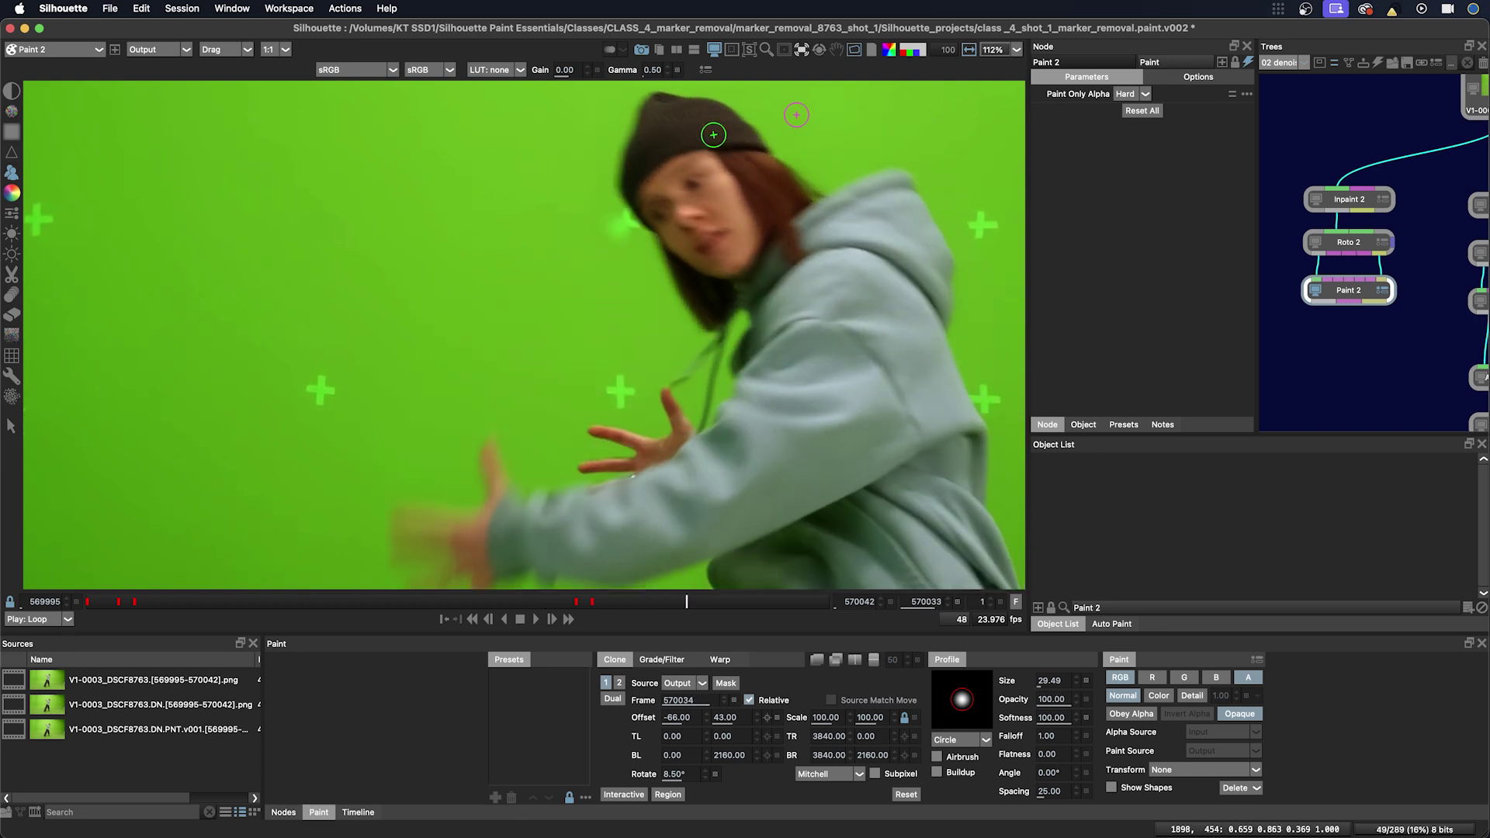
pyautogui.press('Left')
pyautogui.press('Left')
pyautogui.press('Left')
pyautogui.press('Left')
pyautogui.press('Left')
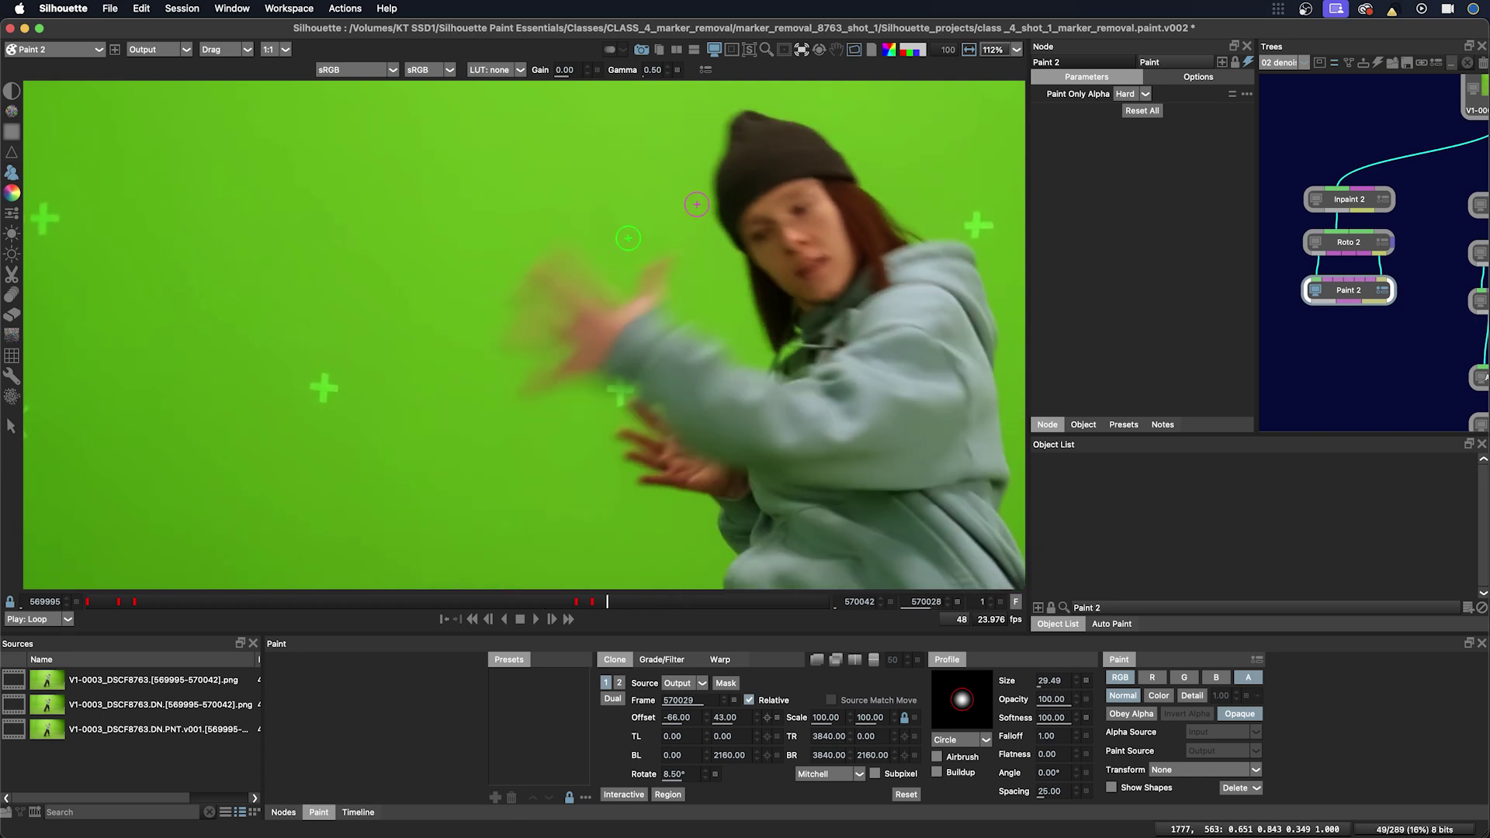
pyautogui.press('Right')
pyautogui.press('Right')
pyautogui.press('Right')
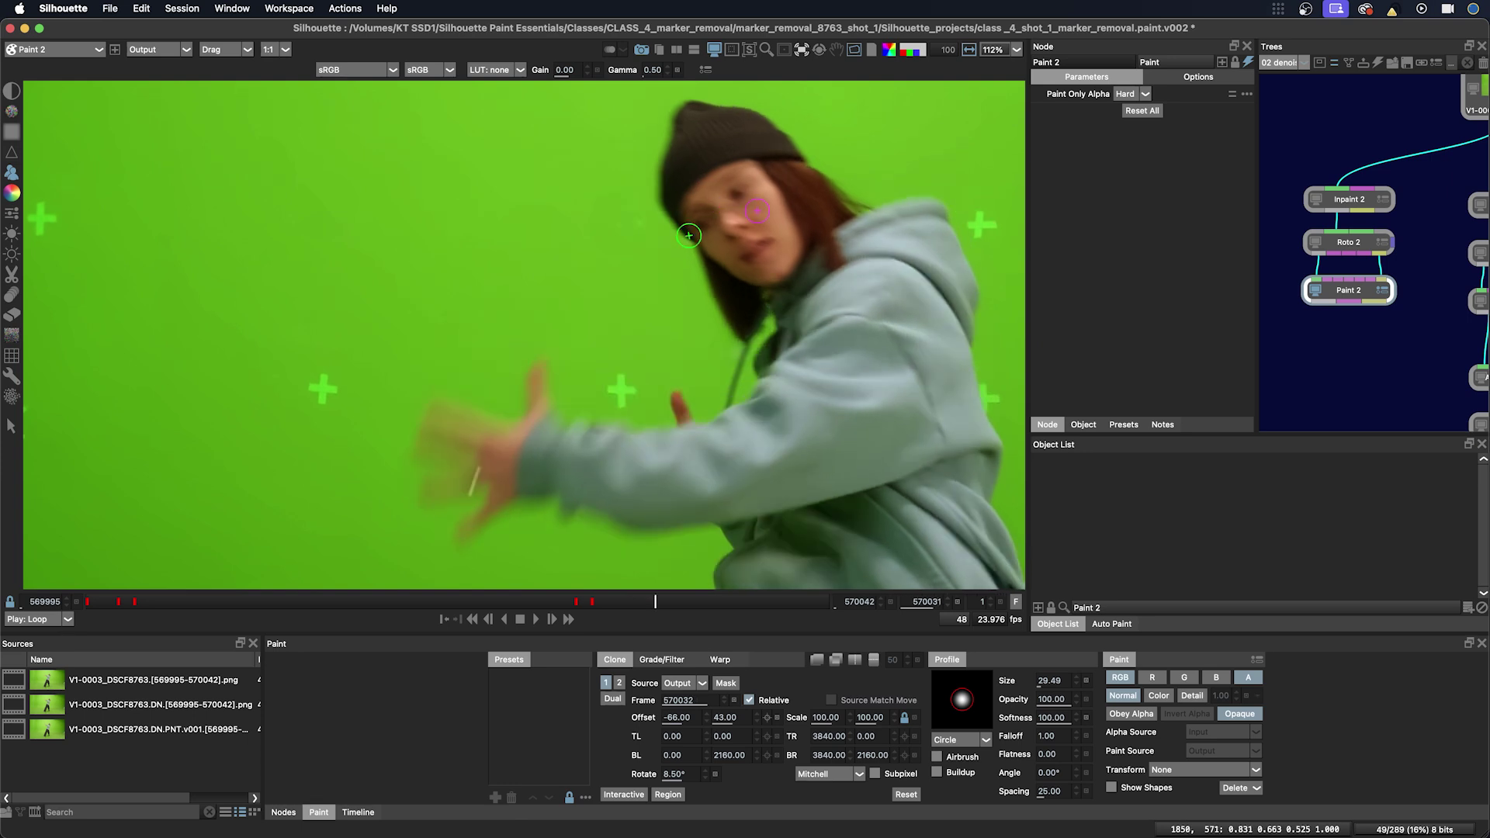
pyautogui.press('Right')
pyautogui.press('Right')
pyautogui.press('Right')
pyautogui.press('Left')
pyautogui.press('Left')
pyautogui.press('Left')
pyautogui.press('Right')
pyautogui.press('Right')
pyautogui.press('Right')
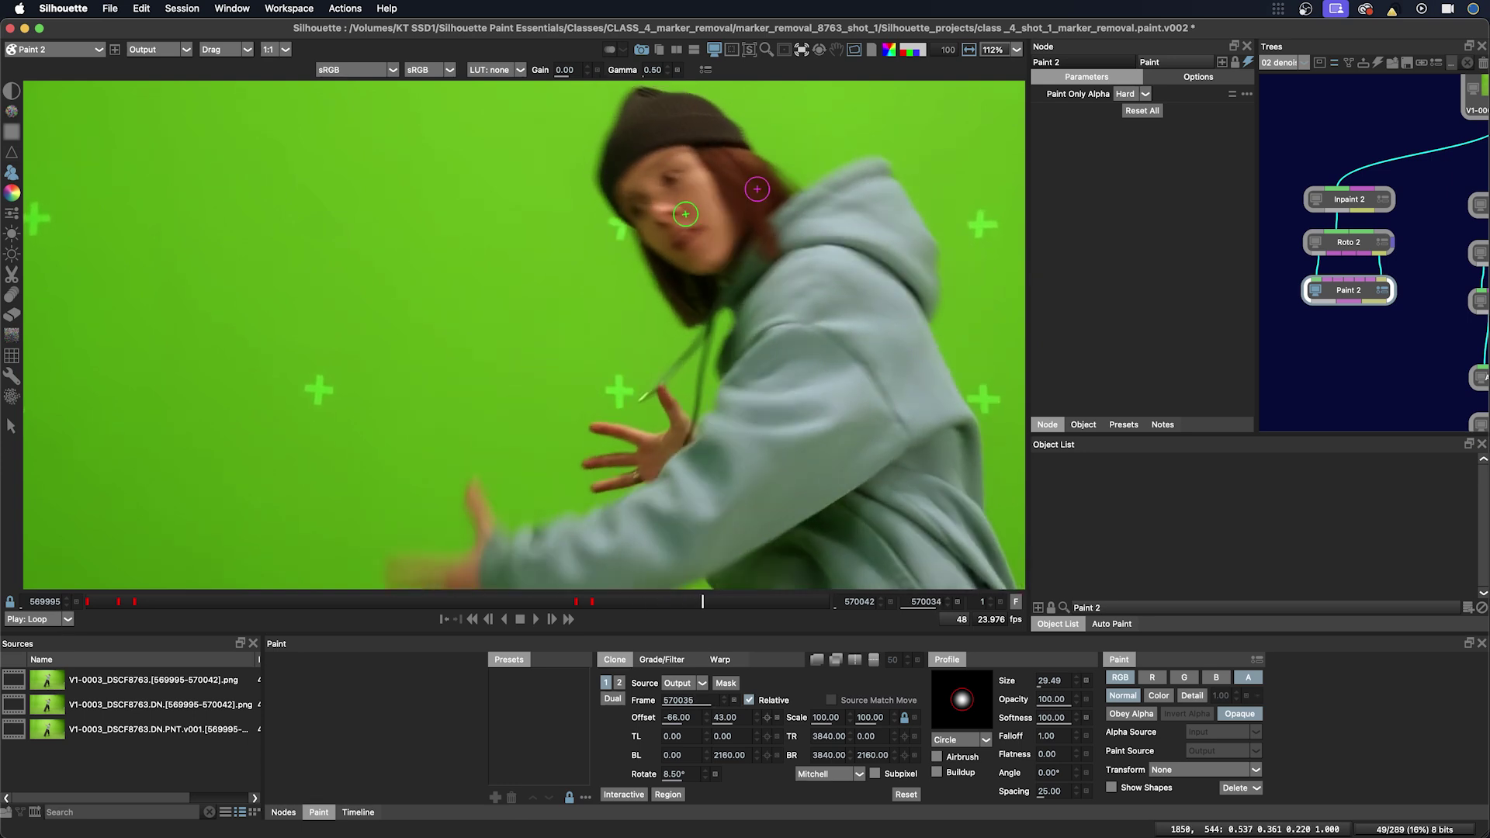
pyautogui.press('Left')
pyautogui.press('Left')
pyautogui.press('Left')
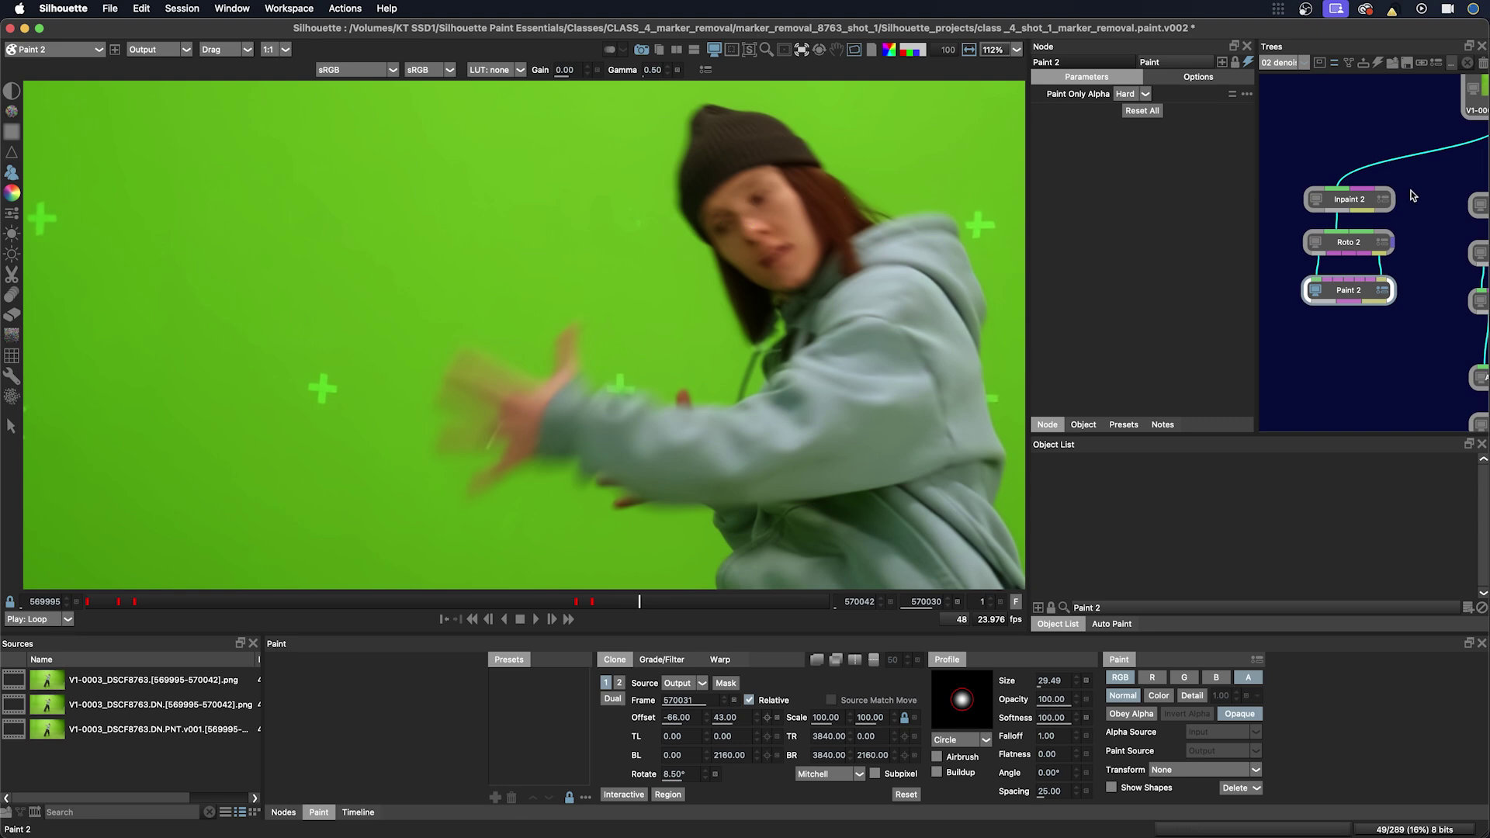
# In the Inpaint 2 node, reshape the upper marker sl circle on frame 570030 by pulling its control point nearest the head outward.
pyautogui.click(1354, 201)
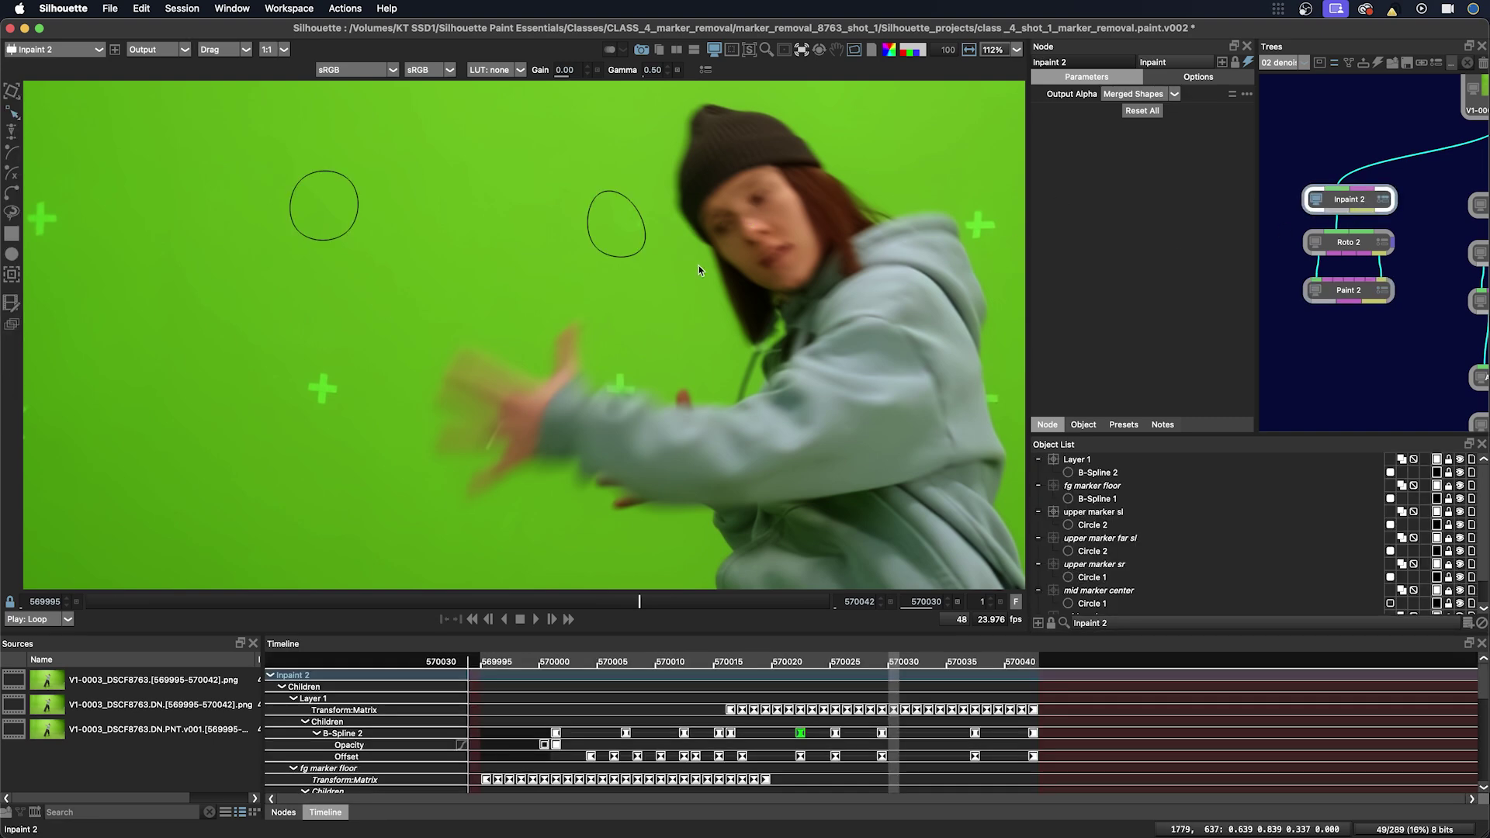
pyautogui.click(625, 256)
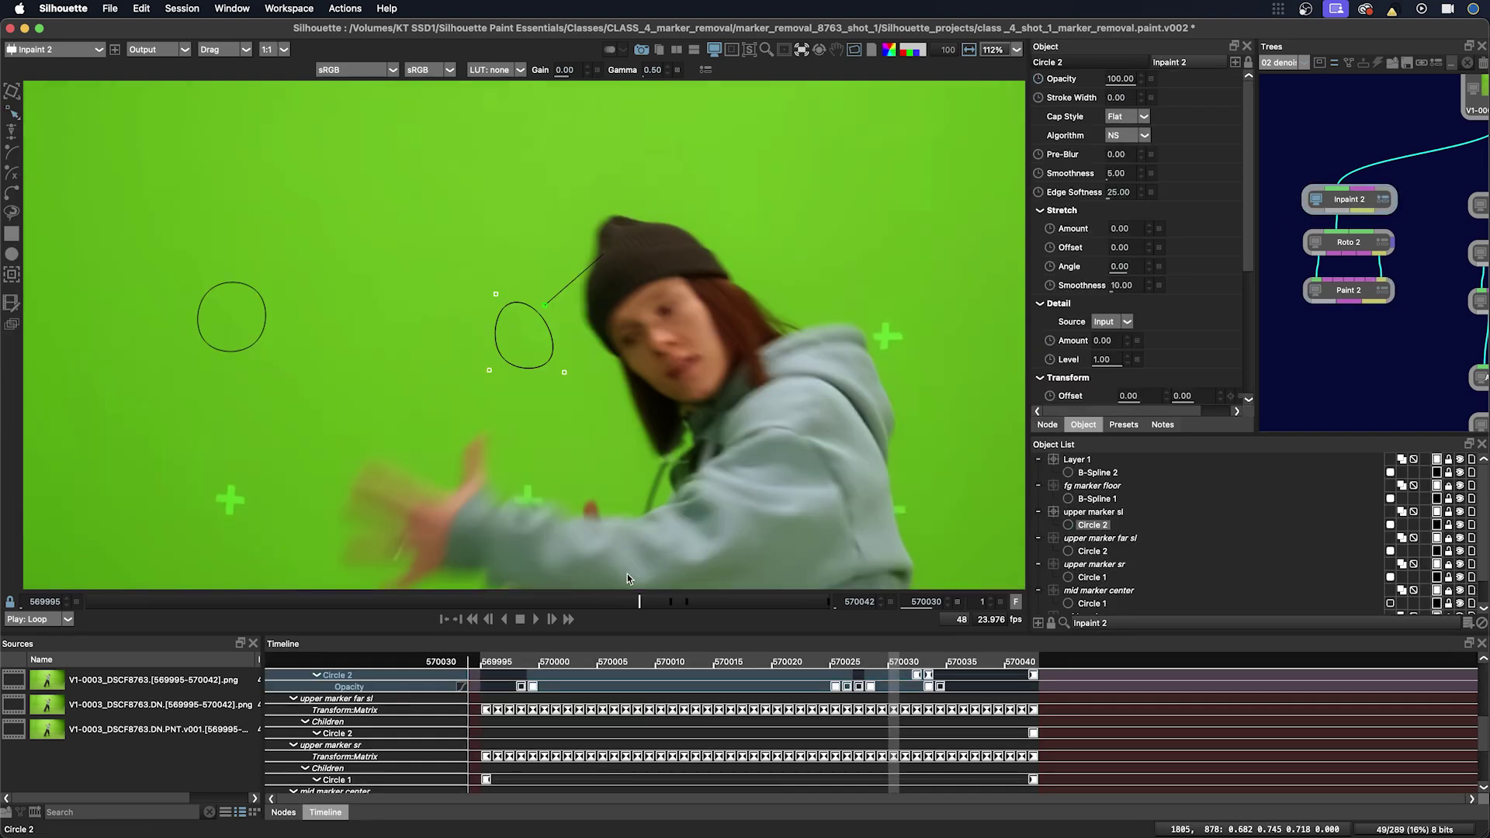
pyautogui.press('Left')
pyautogui.press('Right')
pyautogui.moveTo(544, 305); pyautogui.dragTo(560, 296)
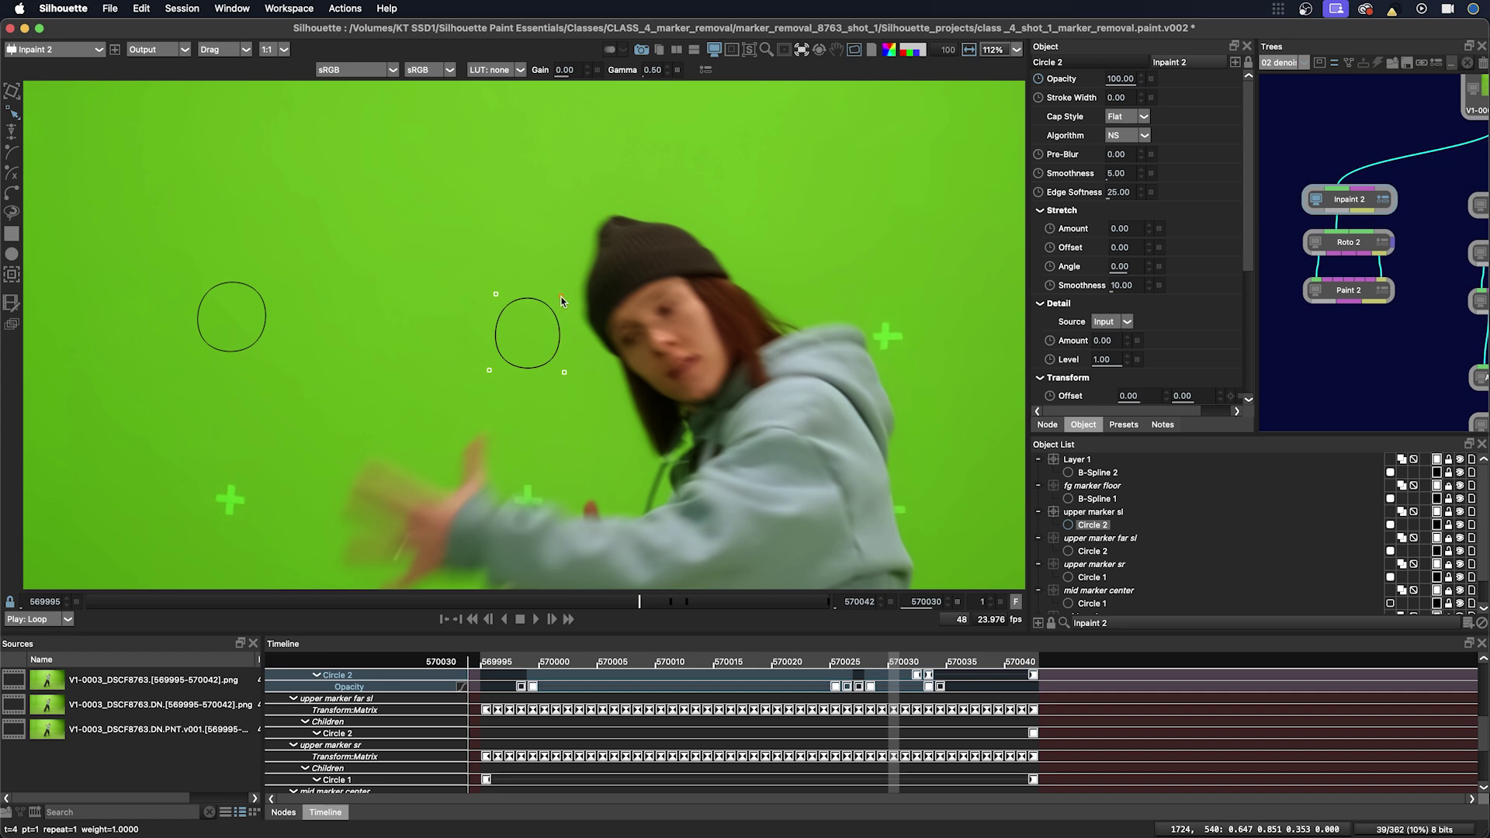
# Step through frames 570026 to 570033 in the Inpaint 2 node, examining the upper marker circle as the head moves past it.
pyautogui.press('z')
pyautogui.press('z')
pyautogui.press('z')
pyautogui.press('z')
pyautogui.press('x')
pyautogui.press('x')
pyautogui.press('x')
pyautogui.press('x')
pyautogui.press('x')
pyautogui.press('x')
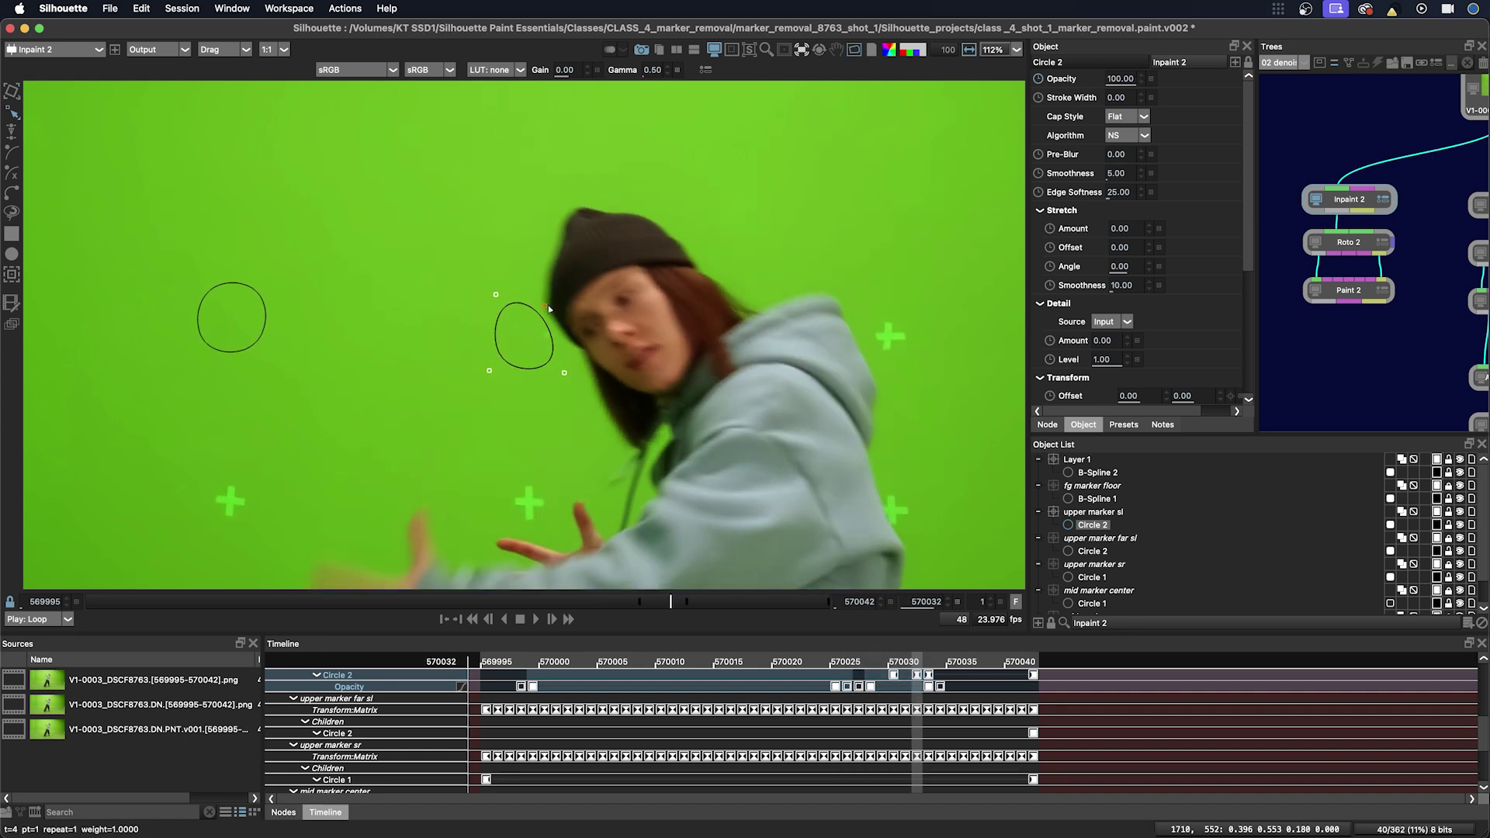
pyautogui.press('Right')
# Open the Paint 2 node and step through frames 570027 to 570033, examining the upper marker area beside the head.
pyautogui.doubleClick(1345, 293)
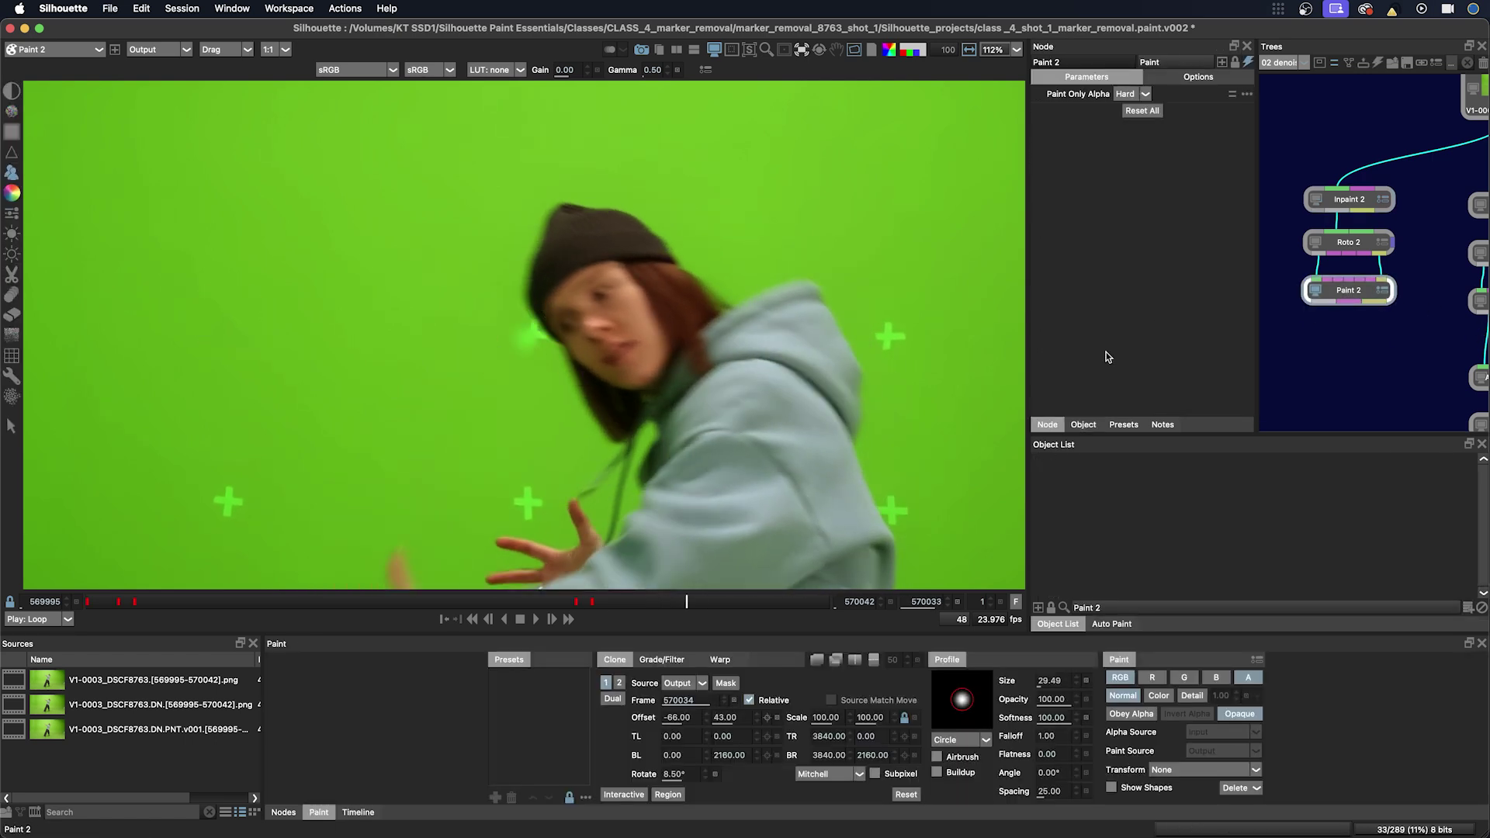
pyautogui.press('z')
pyautogui.press('z')
pyautogui.press('z')
pyautogui.press('z')
pyautogui.press('z')
pyautogui.press('z')
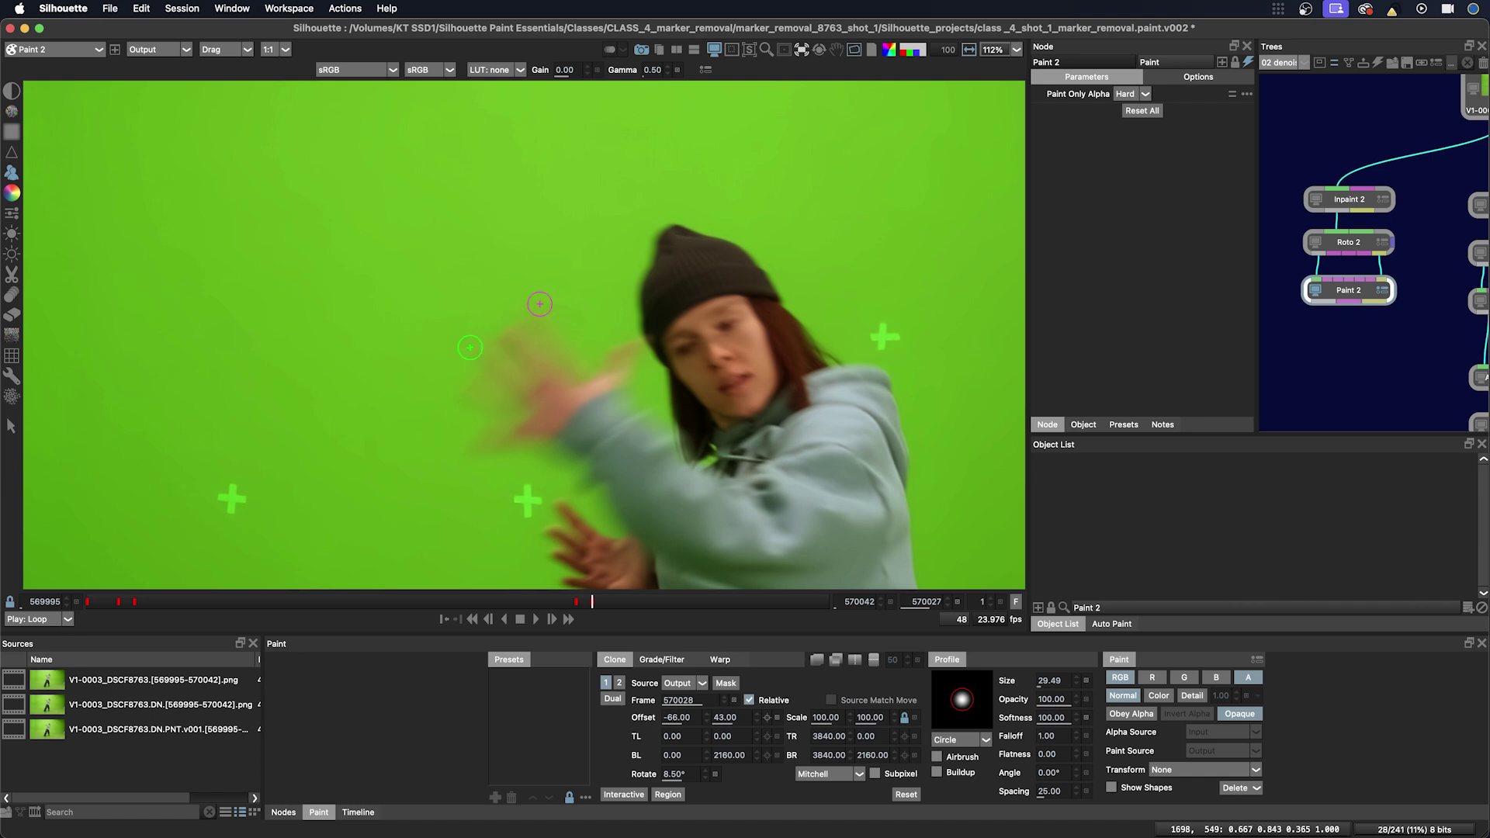
pyautogui.press('Right')
pyautogui.press('Right')
pyautogui.press('Right')
pyautogui.press('Right')
pyautogui.press('Right')
pyautogui.press('Right')
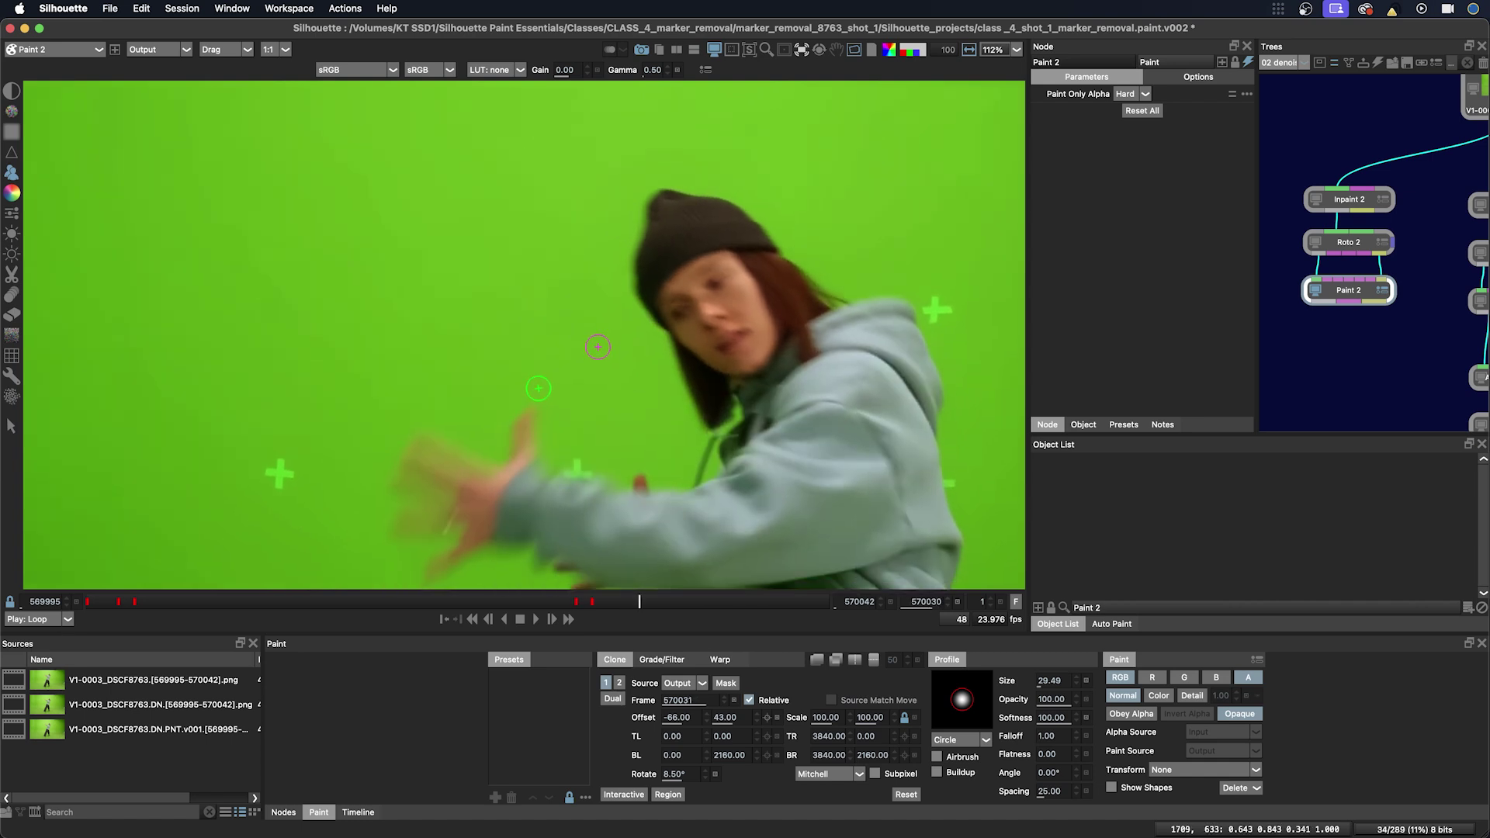
pyautogui.press('Left')
pyautogui.press('Left')
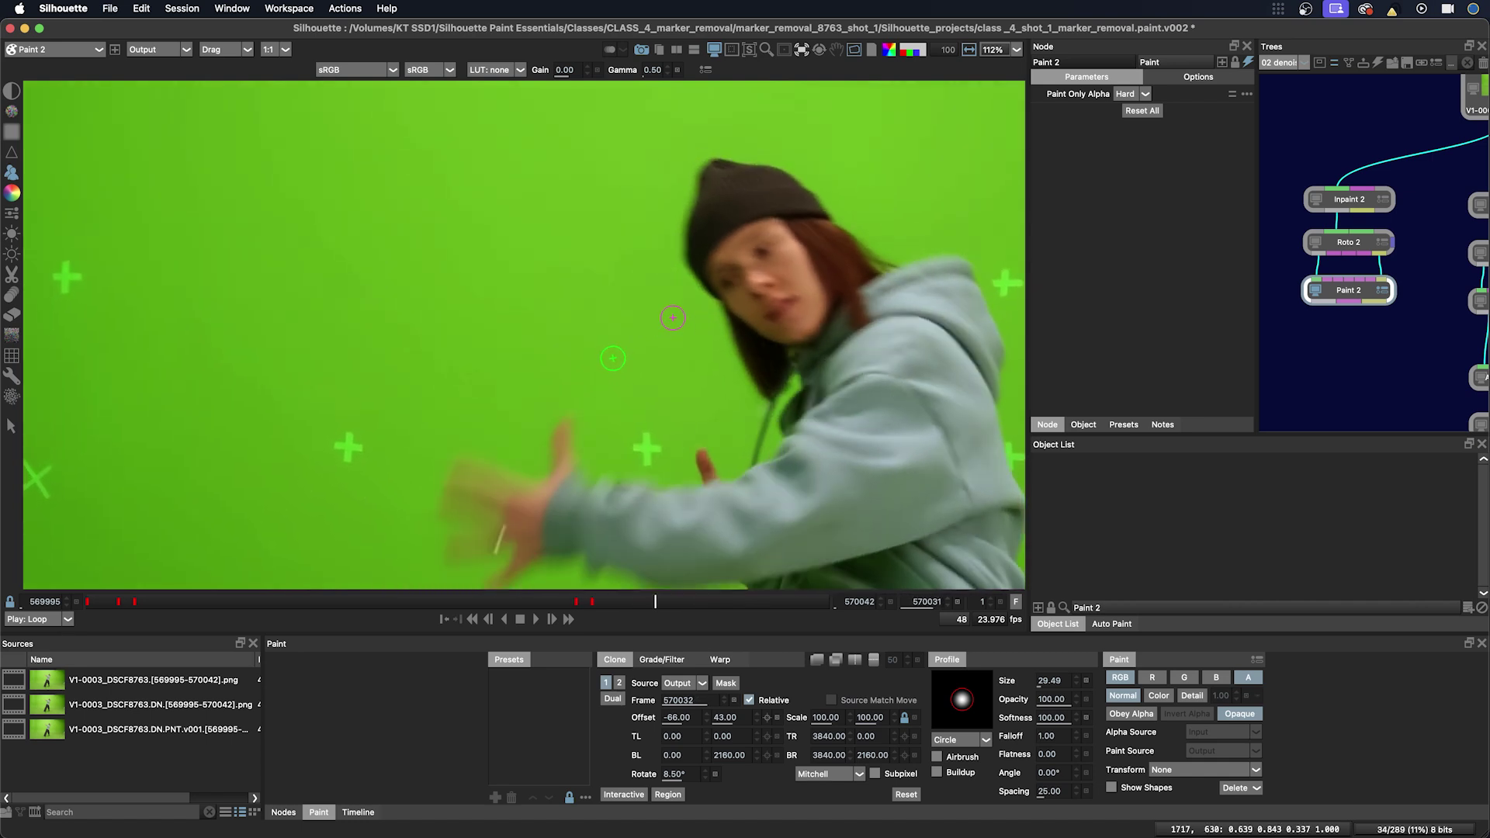
pyautogui.press('Right')
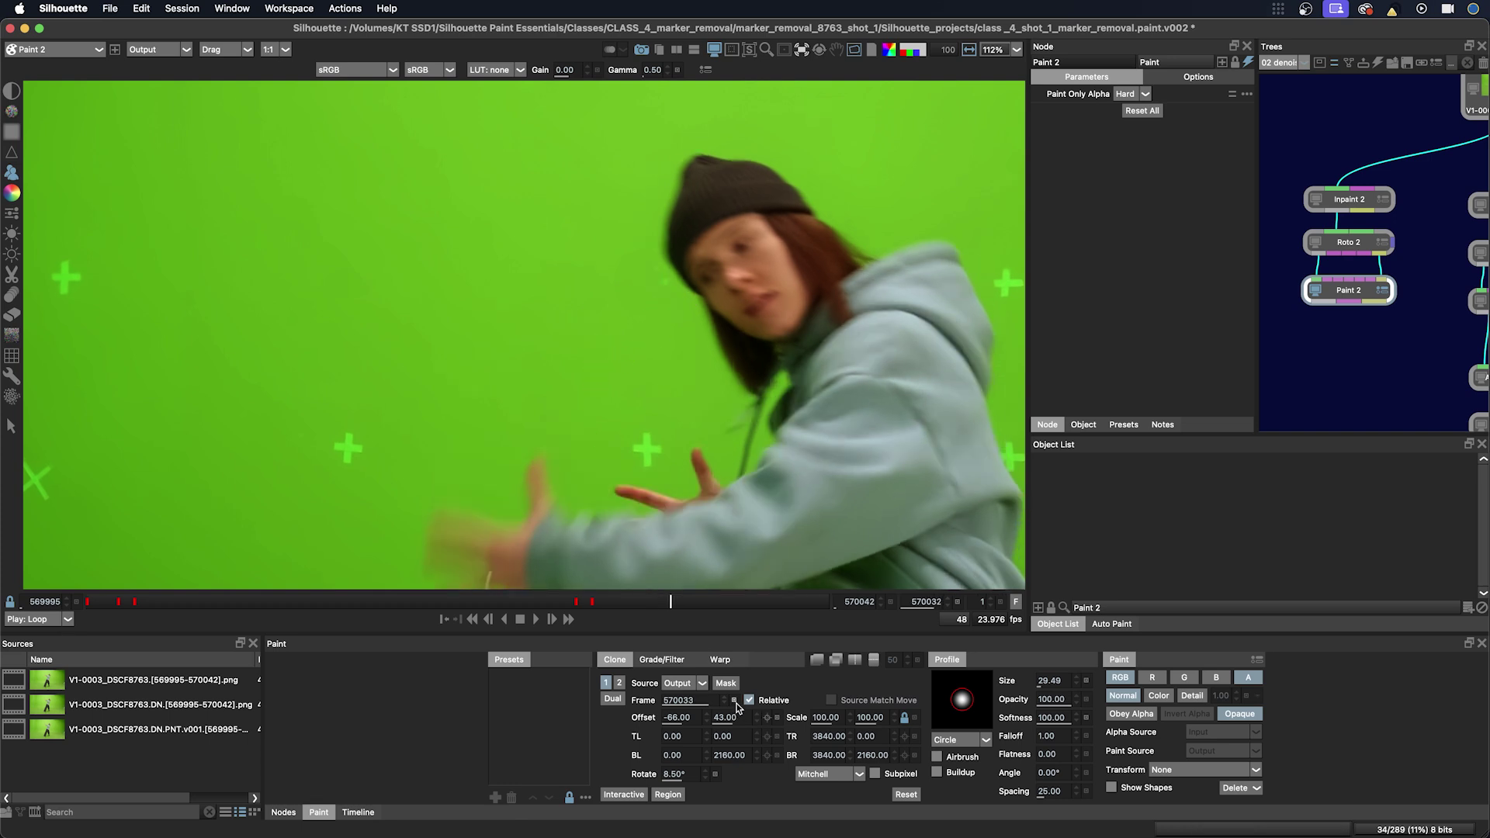
# On frame 570032, reset the clone transform, set the clone source frame to 570031 and show the source as an overlay.
pyautogui.click(906, 794)
pyautogui.click(727, 707)
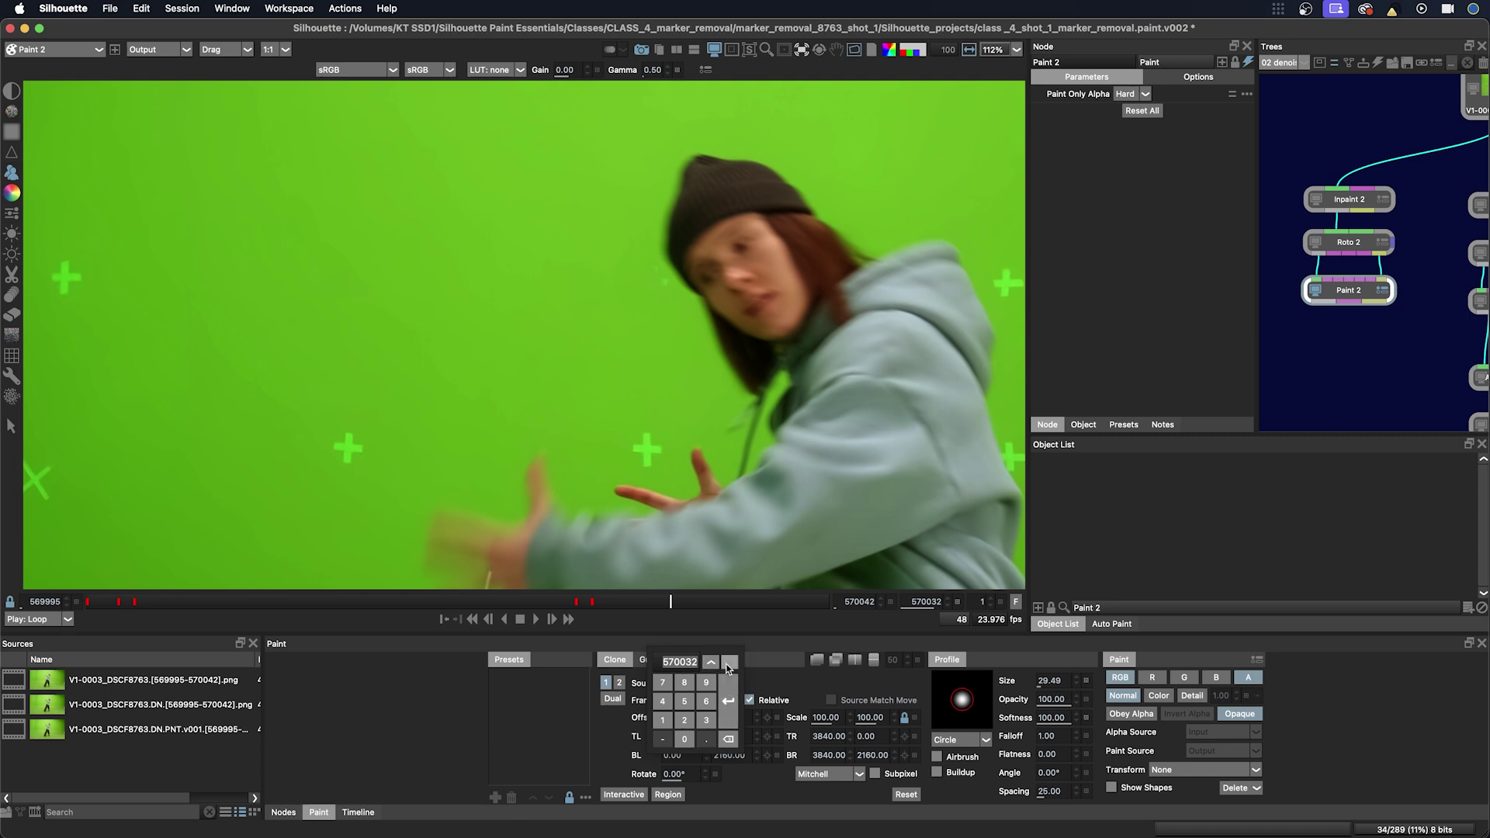
pyautogui.click(727, 667)
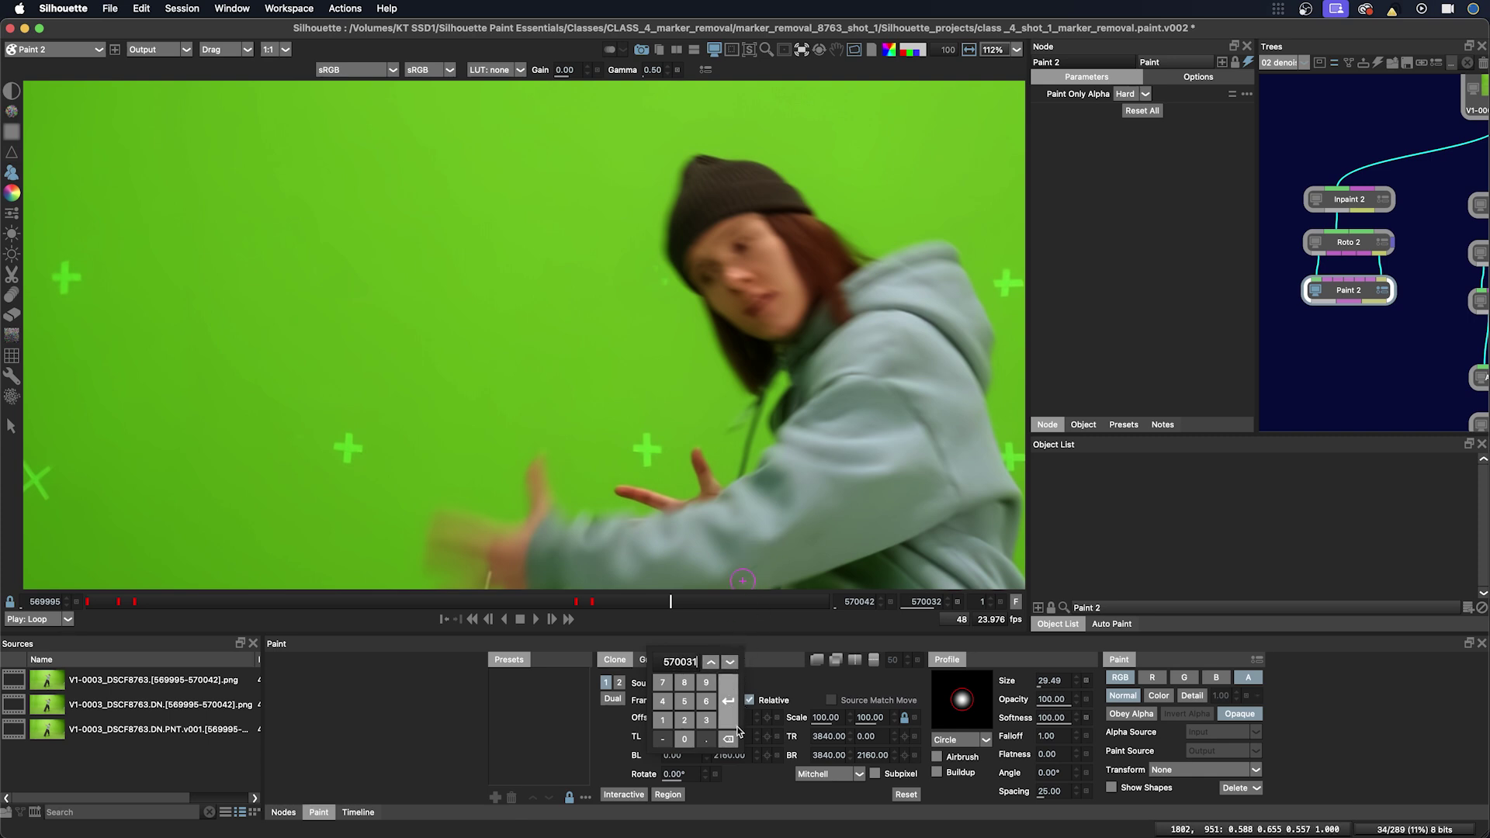
pyautogui.click(728, 701)
pyautogui.press('o')
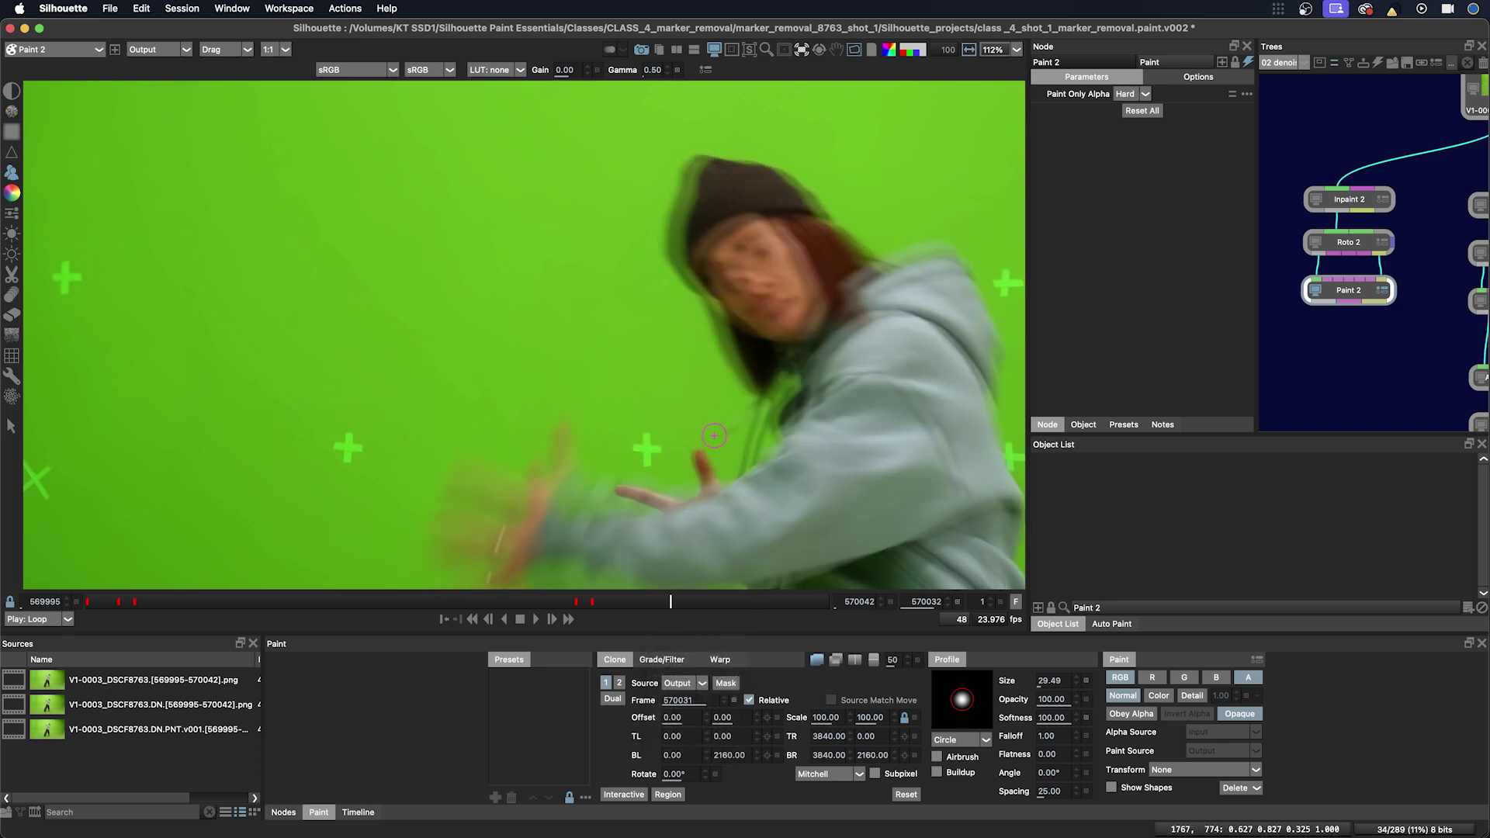
# Align the clone source to offset 23, 6 and clone out the marker remnant beside the face on frame 570032.
pyautogui.press('o')
pyautogui.press('o')
pyautogui.moveTo(658, 397); pyautogui.dragTo(680, 402)
pyautogui.press('o')
pyautogui.press('o')
pyautogui.press('o')
pyautogui.press('o')
pyautogui.press('o')
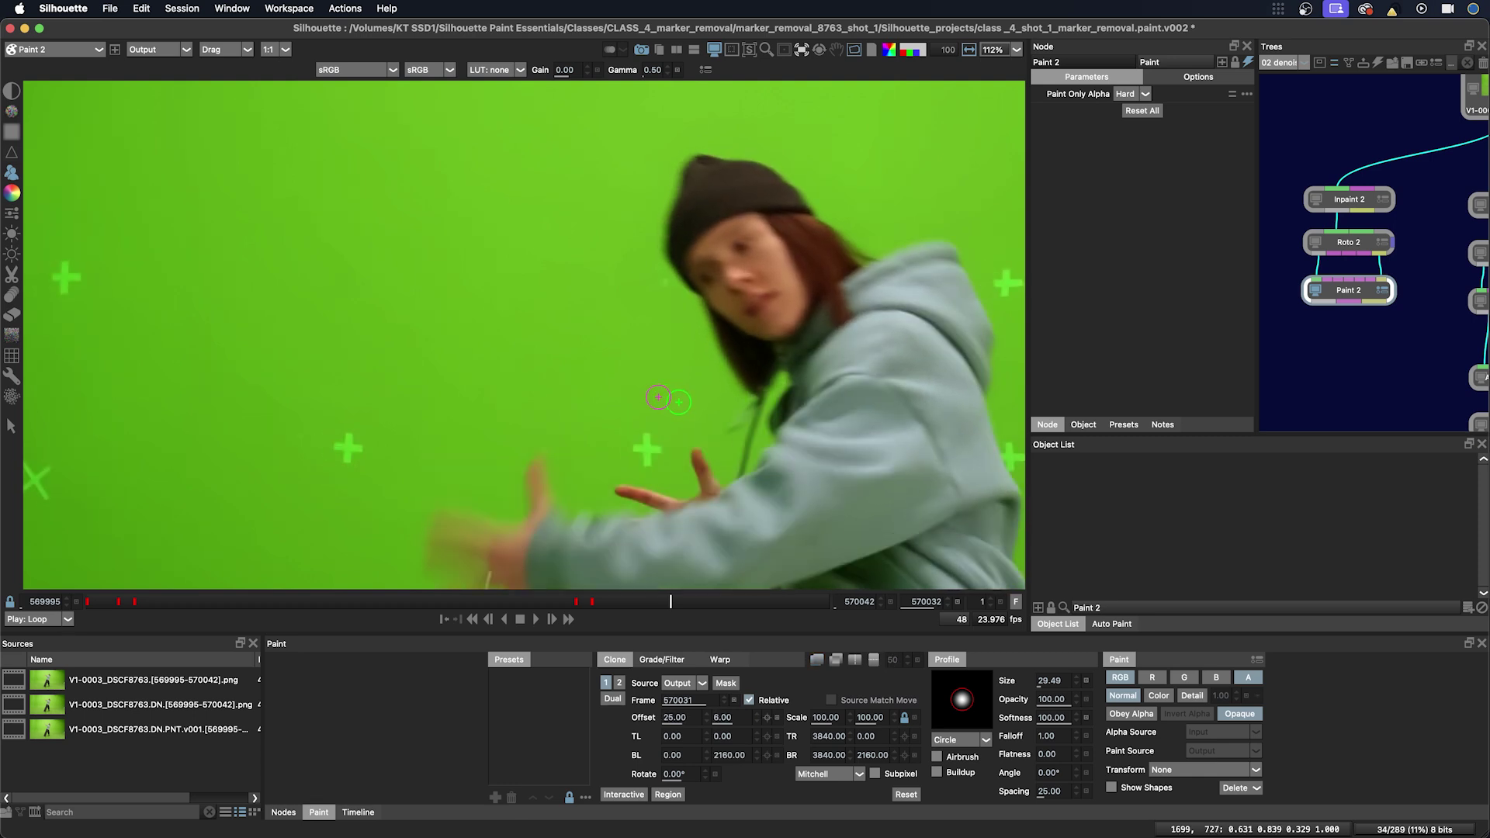
pyautogui.press('o')
pyautogui.press('o')
pyautogui.press('z')
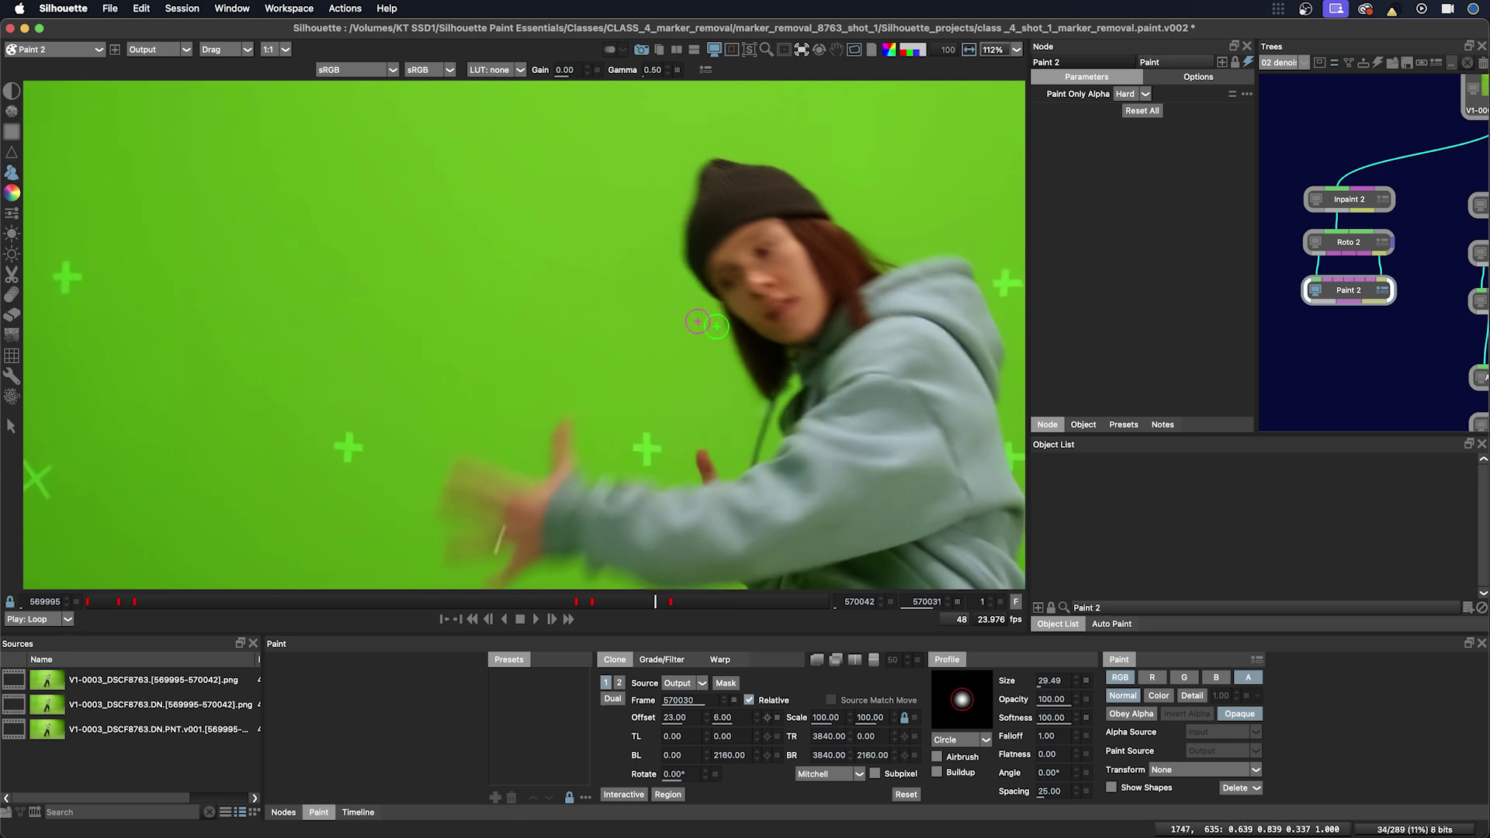
# On frame 570033, align source frame 570032 to offset 25, 7 and clone out the marker beside the face.
pyautogui.press('x')
pyautogui.press('x')
pyautogui.press('o')
pyautogui.press('o')
pyautogui.press('o')
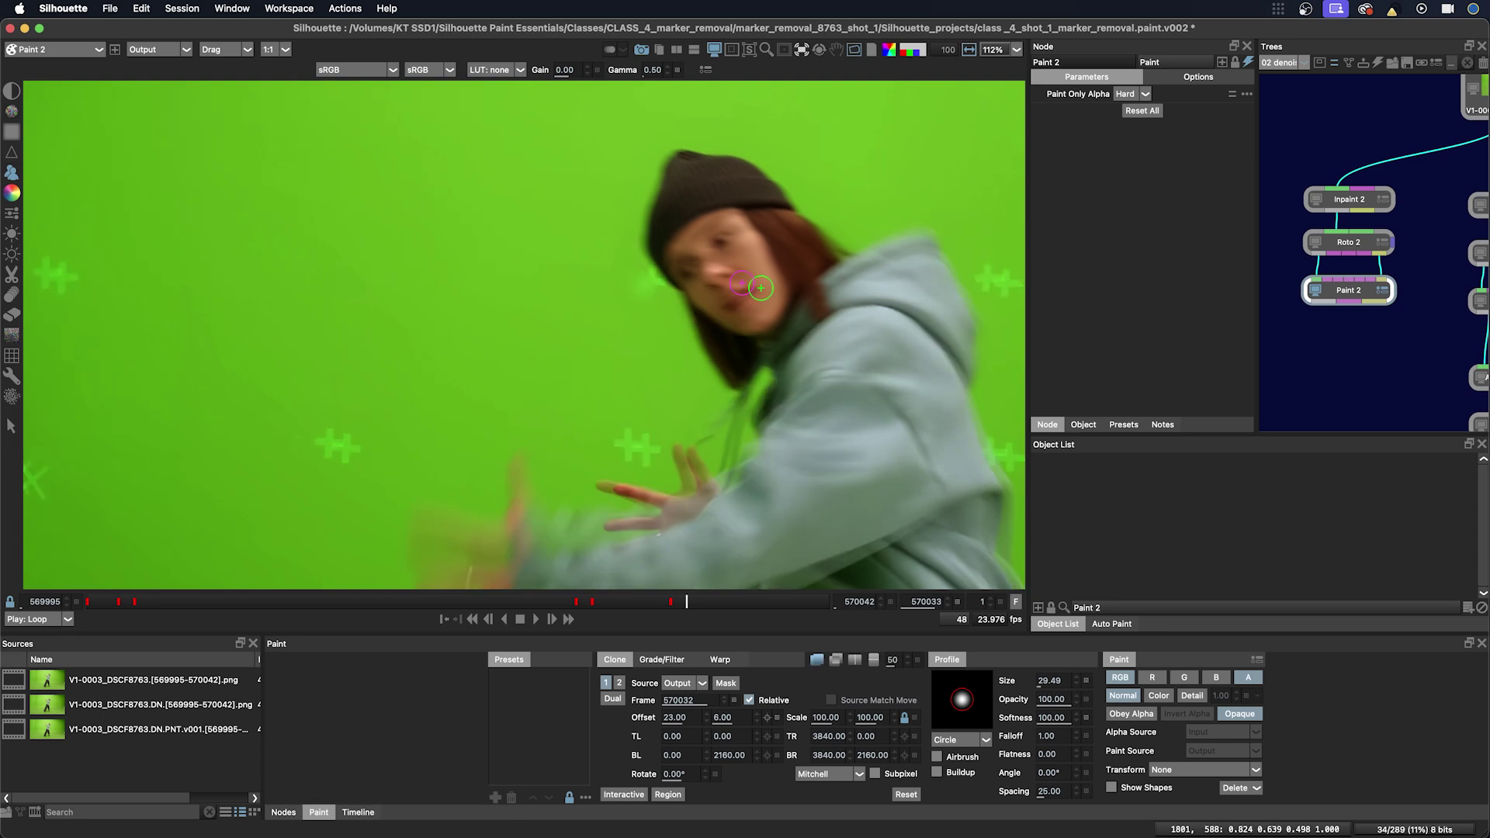
pyautogui.press('Down')
pyautogui.press('o')
pyautogui.press('o')
pyautogui.press('o')
pyautogui.press('o')
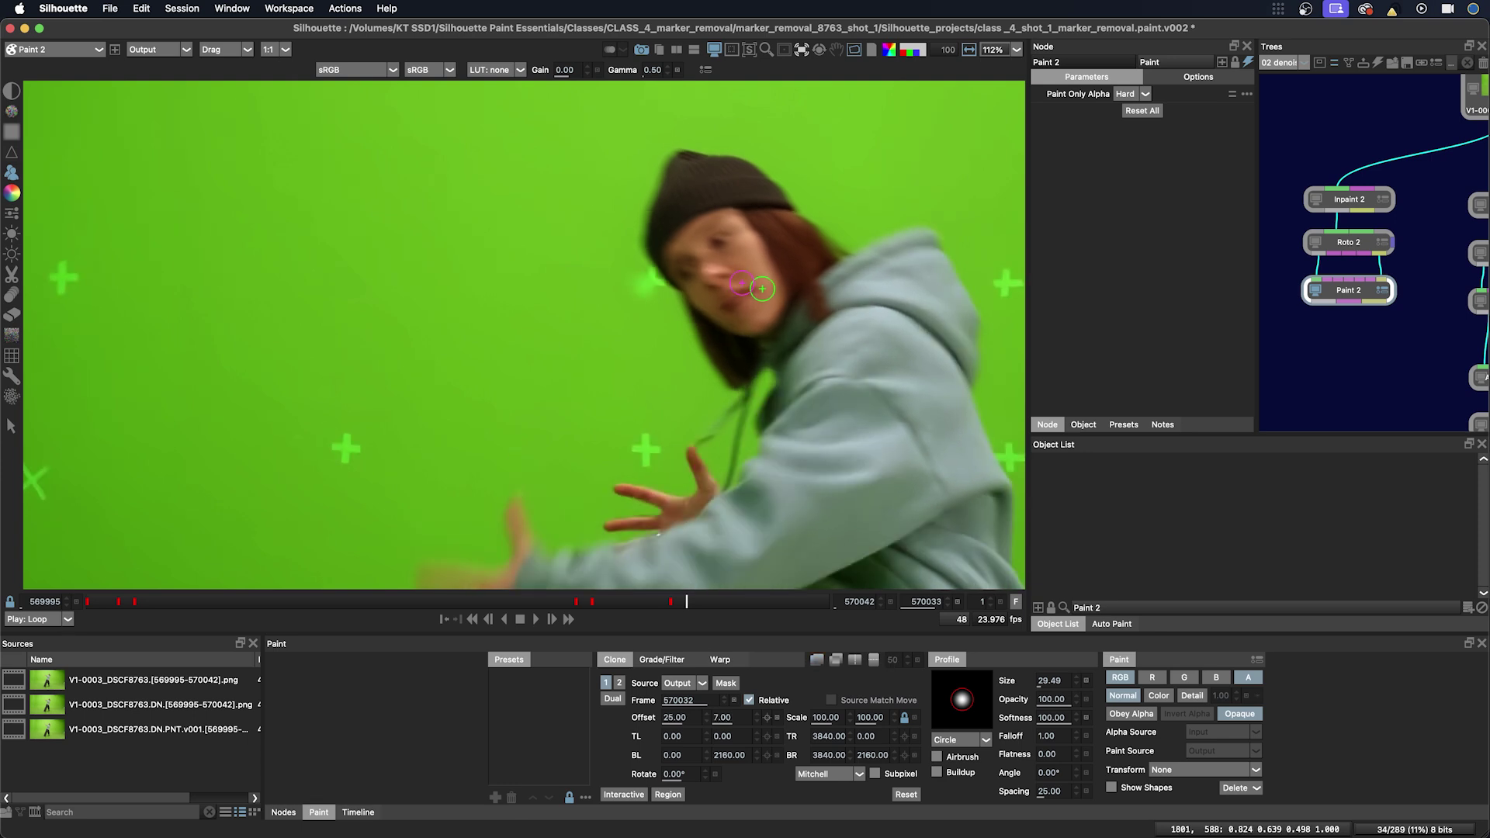
pyautogui.press('o')
pyautogui.press('z')
# On frame 570034, align source frame 570033 to offset 27, 8 and clone out the marker at the edge of the face.
pyautogui.press('x')
pyautogui.press('x')
pyautogui.press('o')
pyautogui.press('o')
pyautogui.press('o')
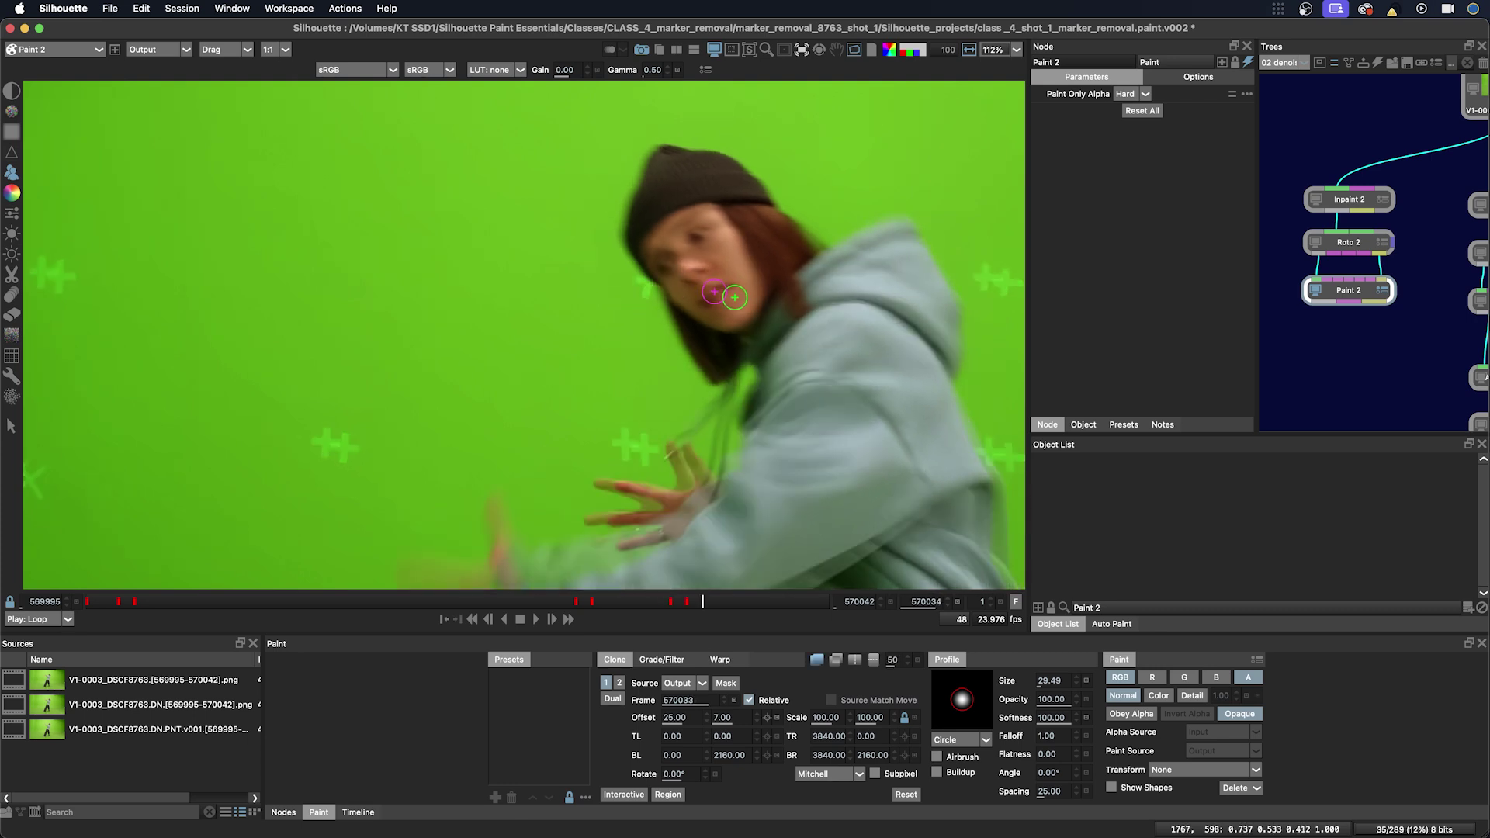
pyautogui.press('super+Up')
pyautogui.press('super+Right')
pyautogui.press('o')
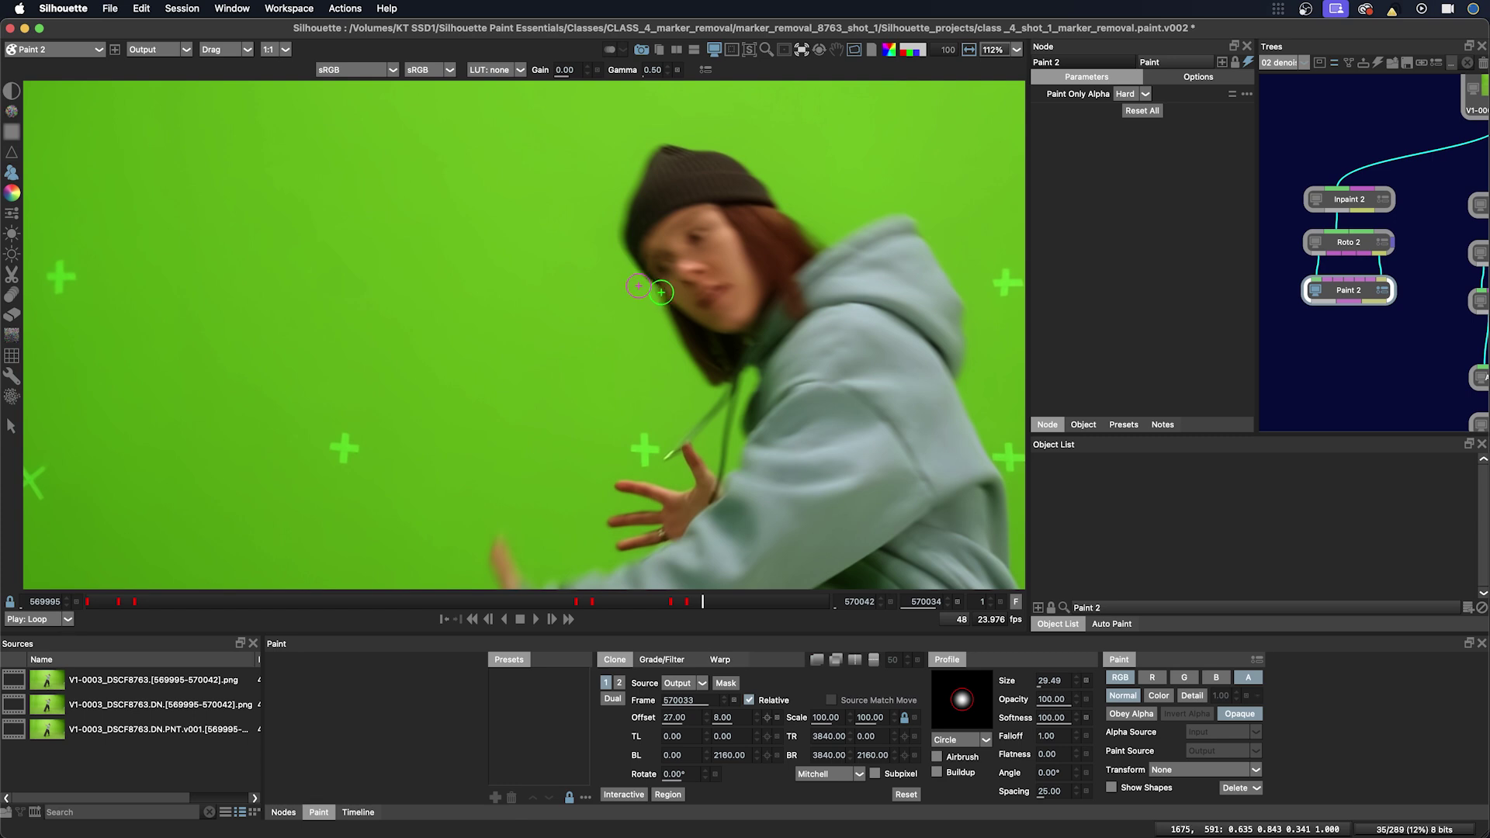
pyautogui.click(661, 292)
# On frame 570035, align source frame 570034 to offset 25, 5 and clone out the marker remnant beside the face.
pyautogui.press('Right')
pyautogui.press('o')
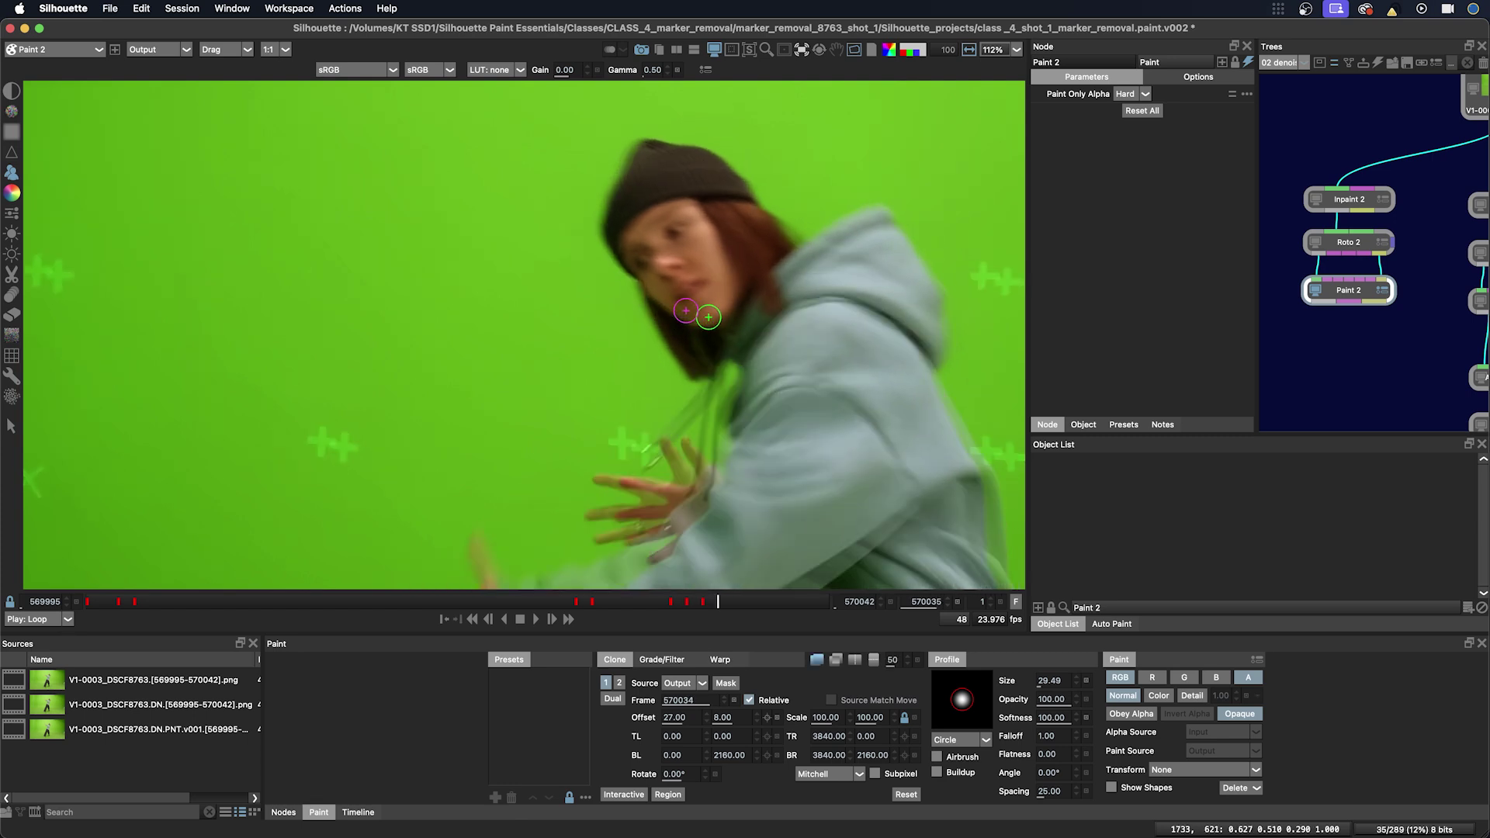
pyautogui.press('super+Left')
pyautogui.press('super+Left')
pyautogui.press('super+Down')
pyautogui.press('super+Down')
pyautogui.press('super+Down')
pyautogui.press('o')
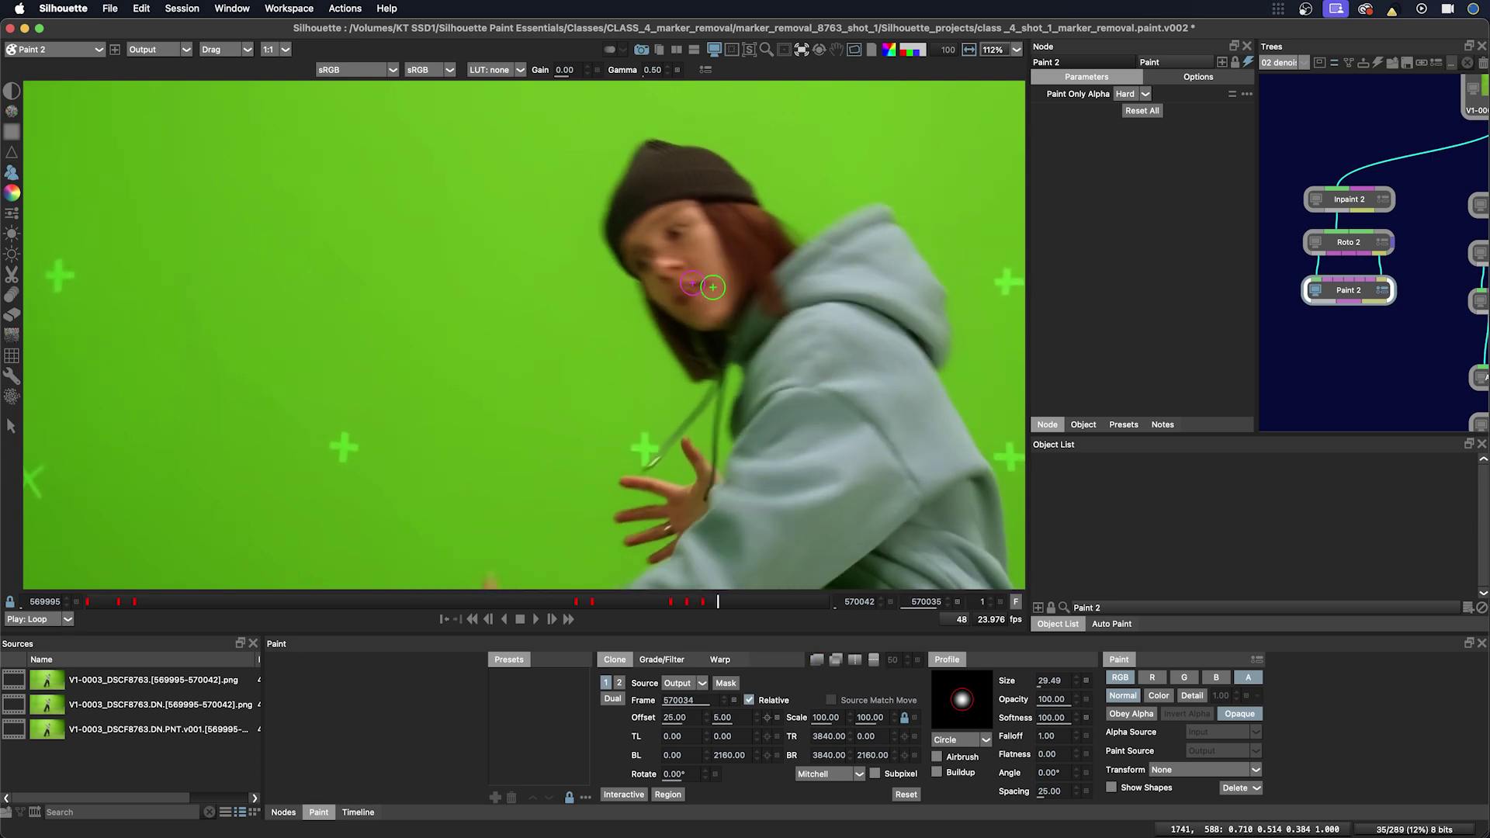
pyautogui.click(665, 292)
# Step back and forth between frames 570032 and 570034 to check the cloned area beside the face.
pyautogui.press('Left')
pyautogui.press('Left')
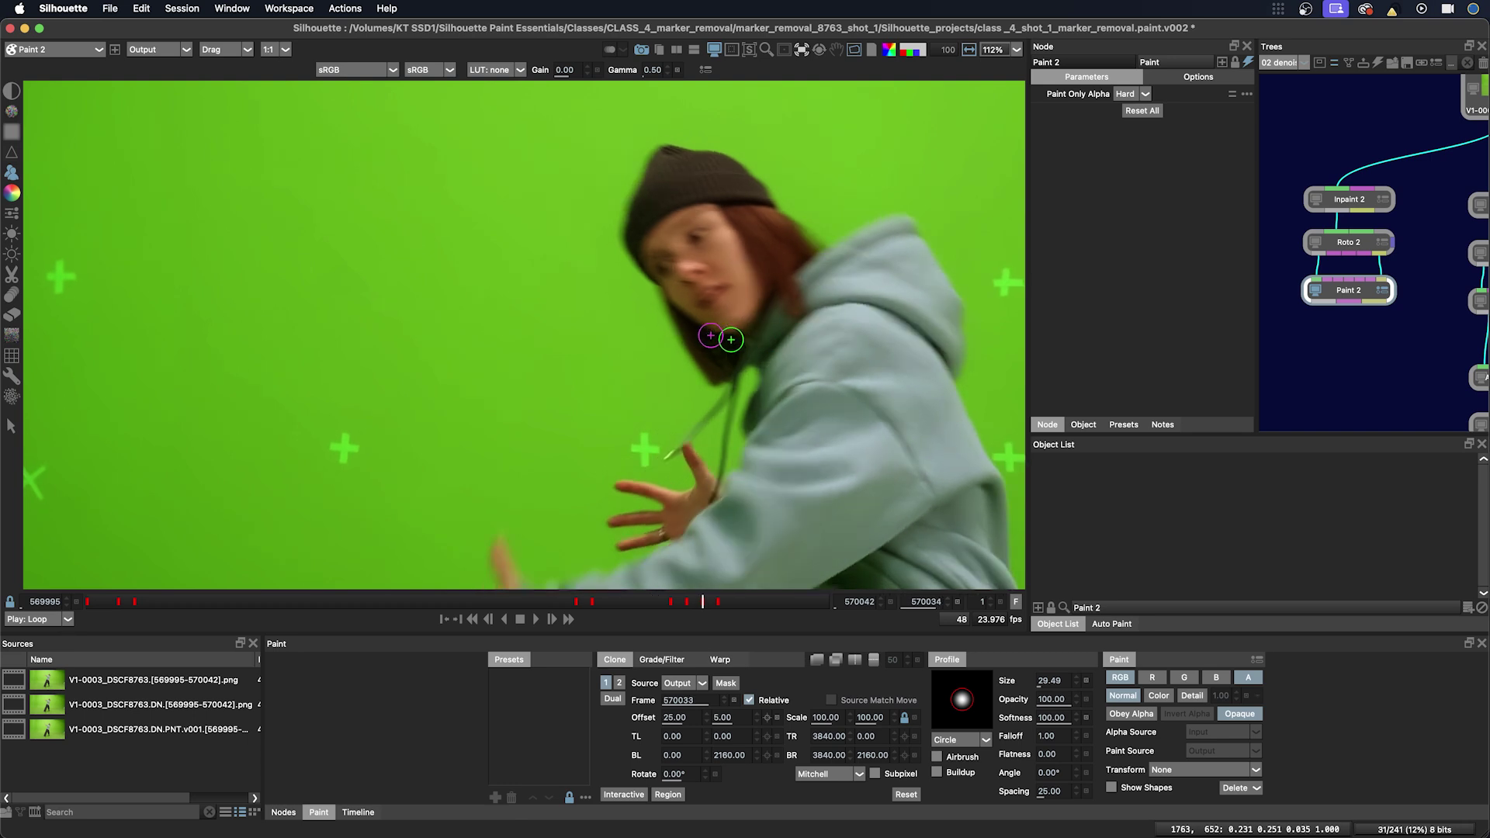
pyautogui.press('Left')
pyautogui.press('Left')
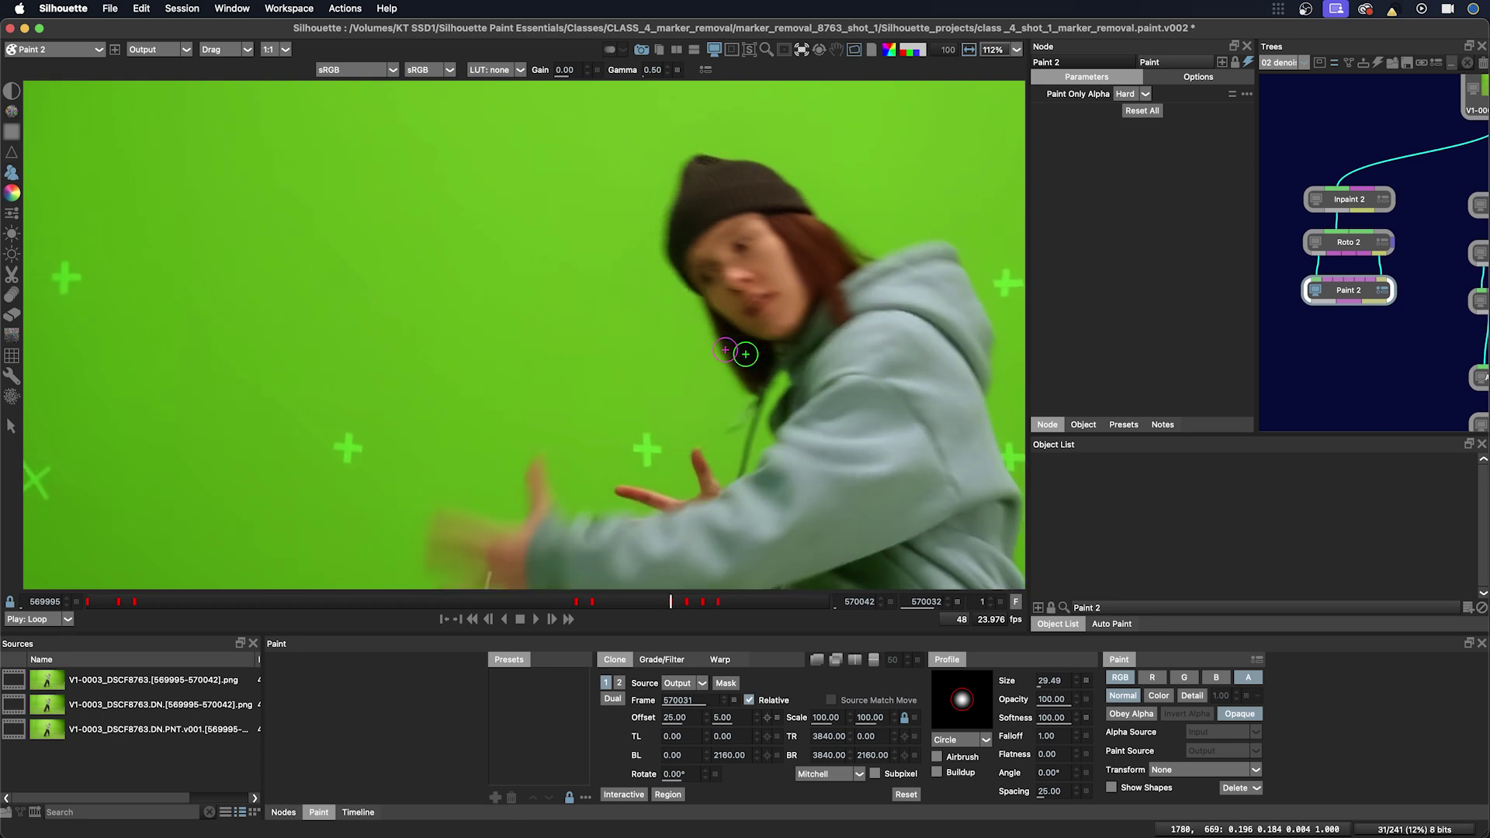
pyautogui.press('Right')
pyautogui.press('Right')
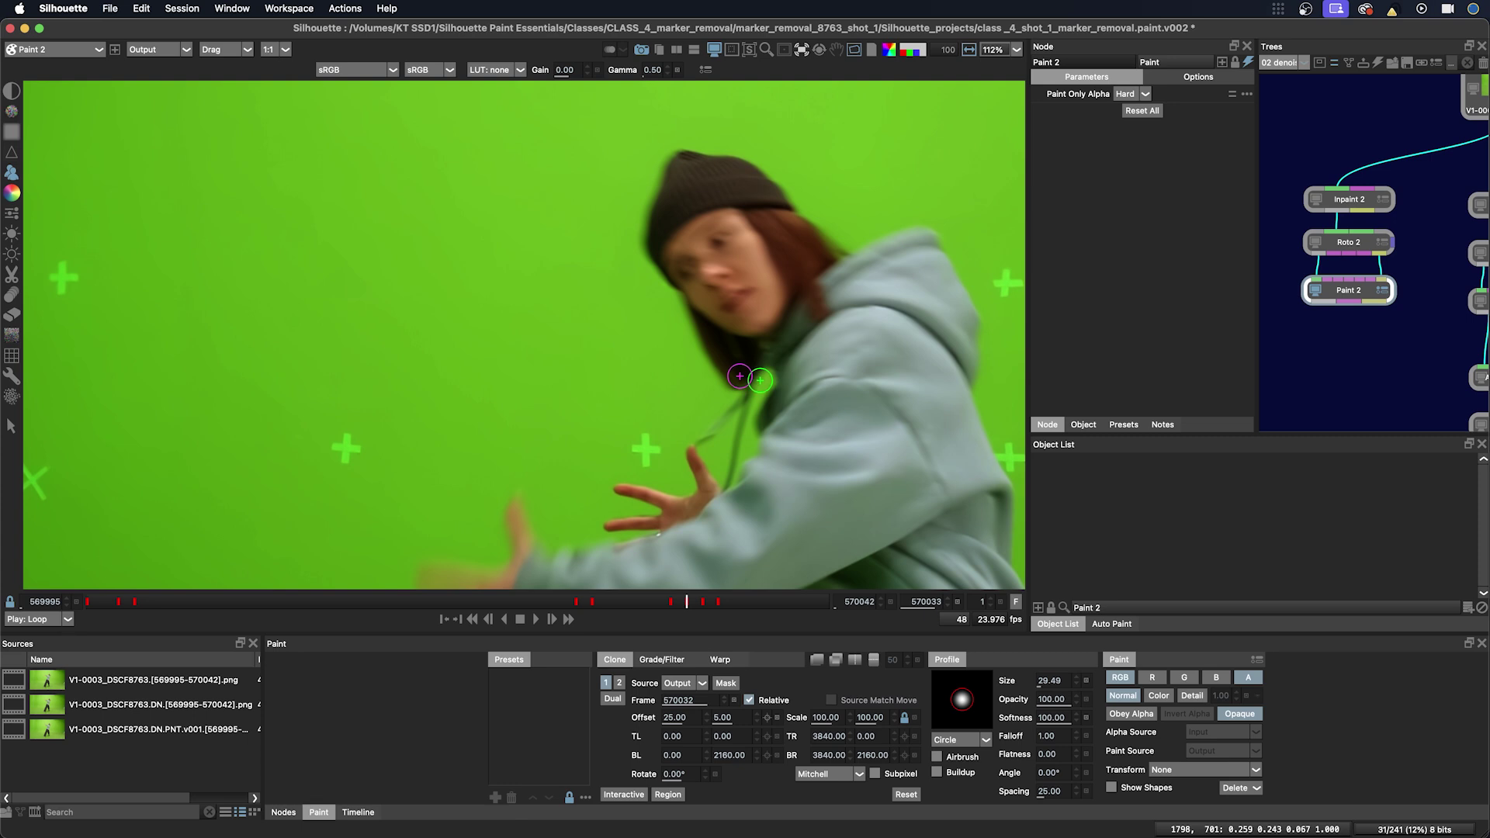
# Examine the cloned area from frame 570033 onward in the individual blue, red and green channels.
pyautogui.press('b')
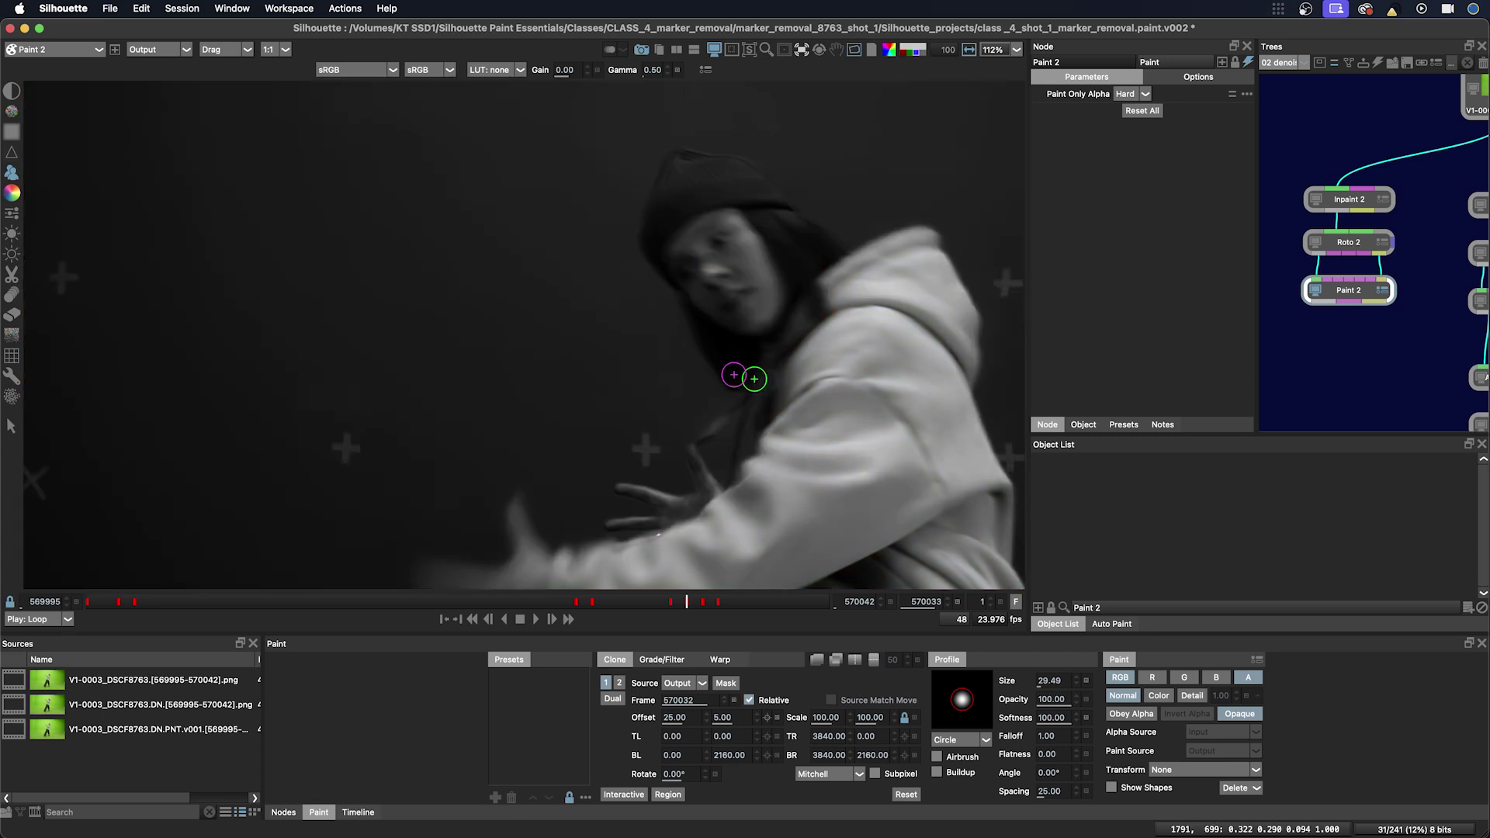
pyautogui.press('r')
pyautogui.press('g')
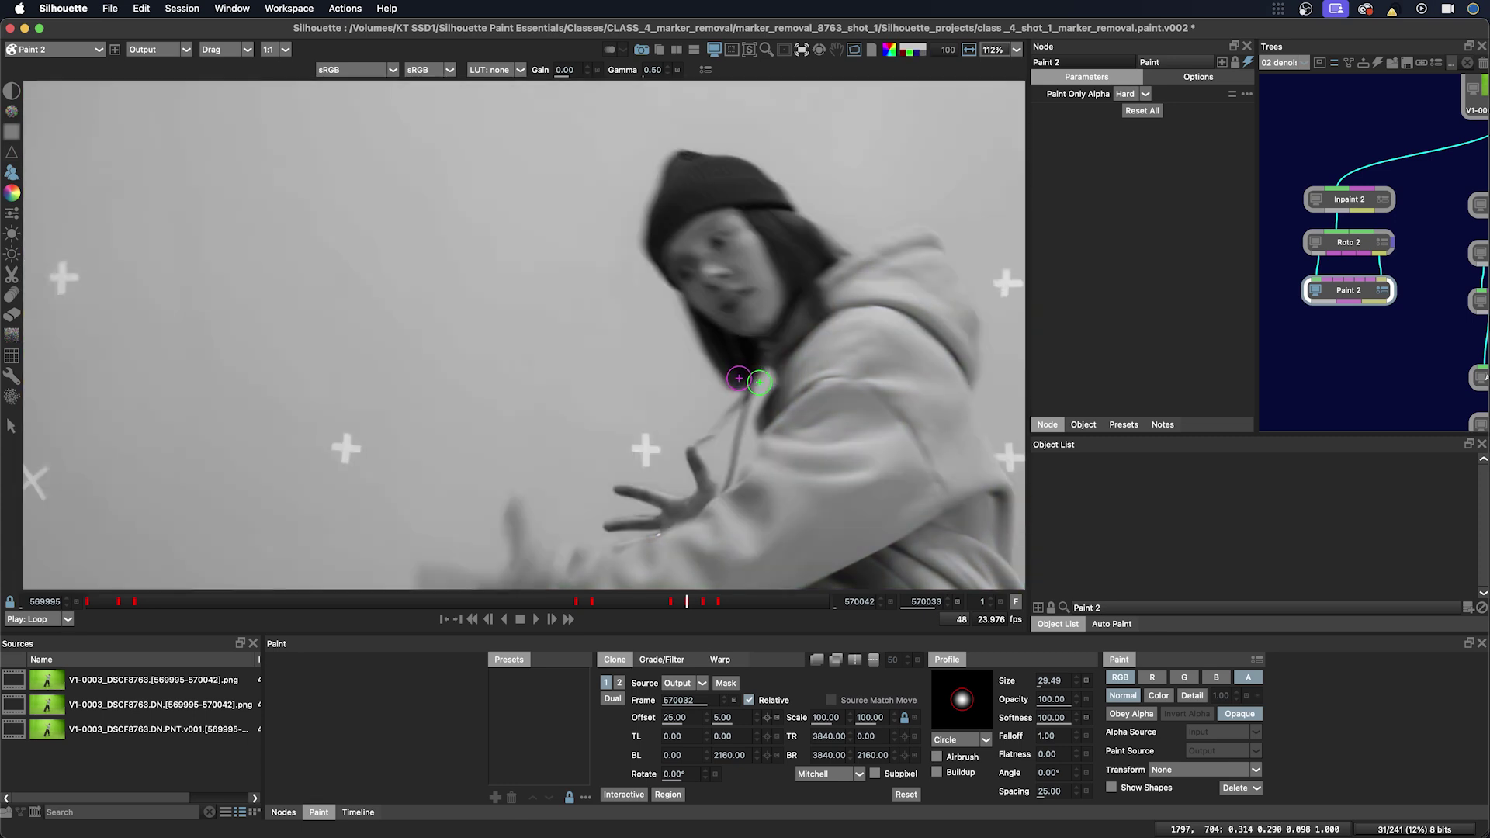
pyautogui.press('r')
pyautogui.press('Right')
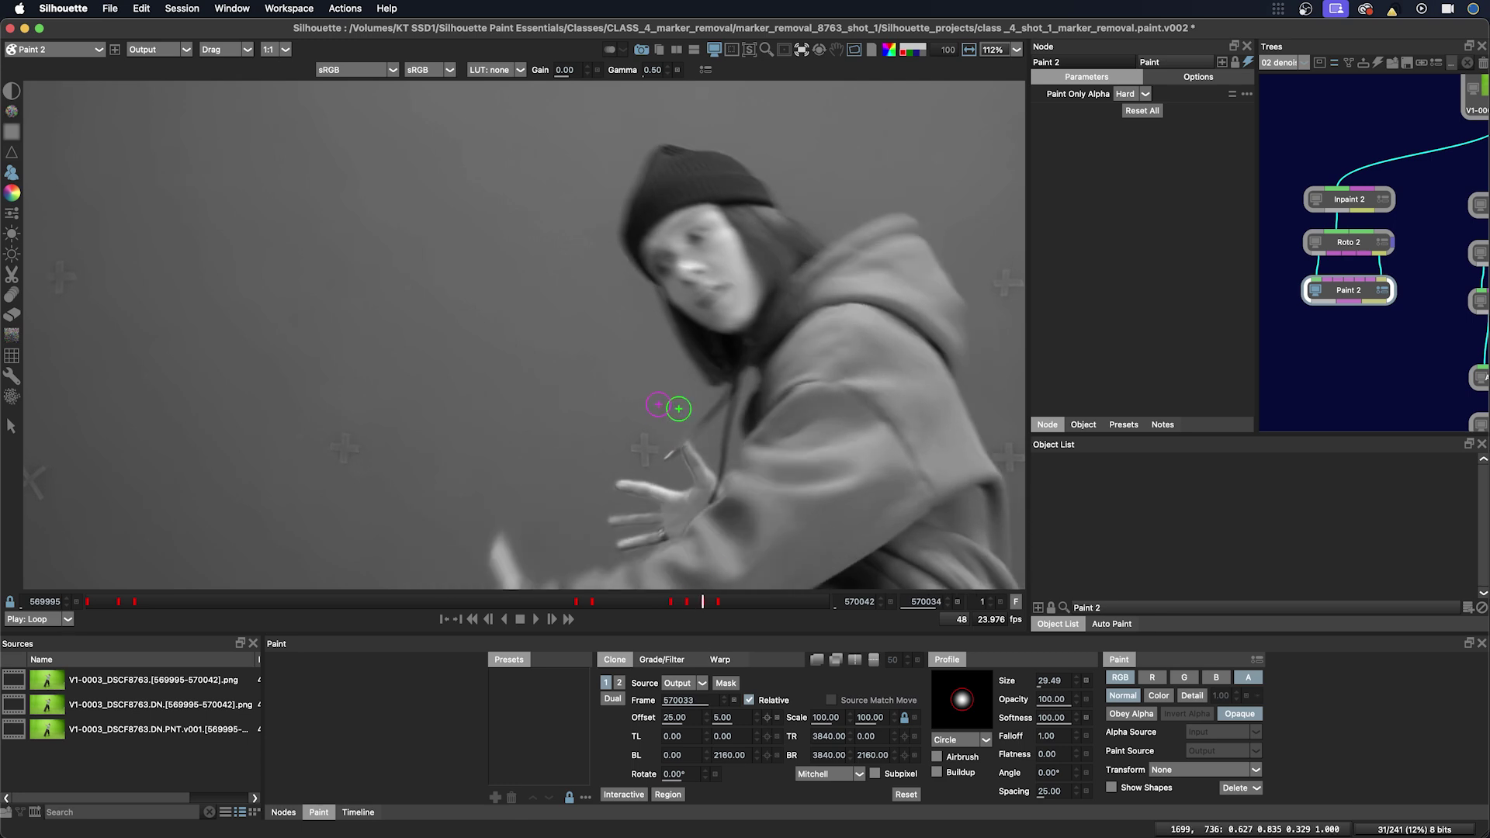
pyautogui.press('g')
pyautogui.moveTo(688, 601); pyautogui.dragTo(728, 604)
pyautogui.press('b')
pyautogui.press('b')
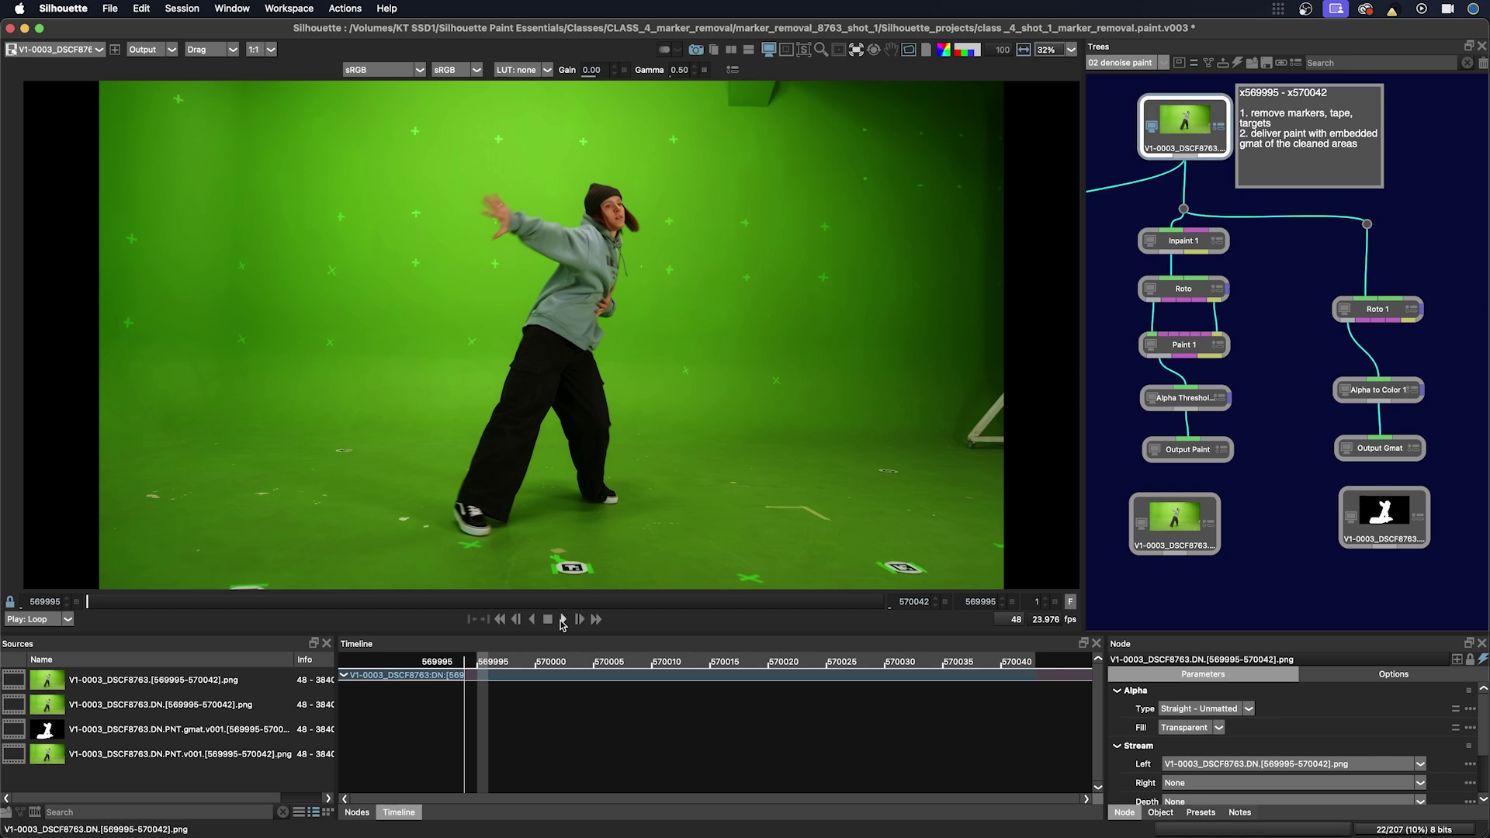
# Play the denoised source plate and the painted DN.PNT.v001 render, then view the source plate again at frame 569998.
pyautogui.click(562, 621)
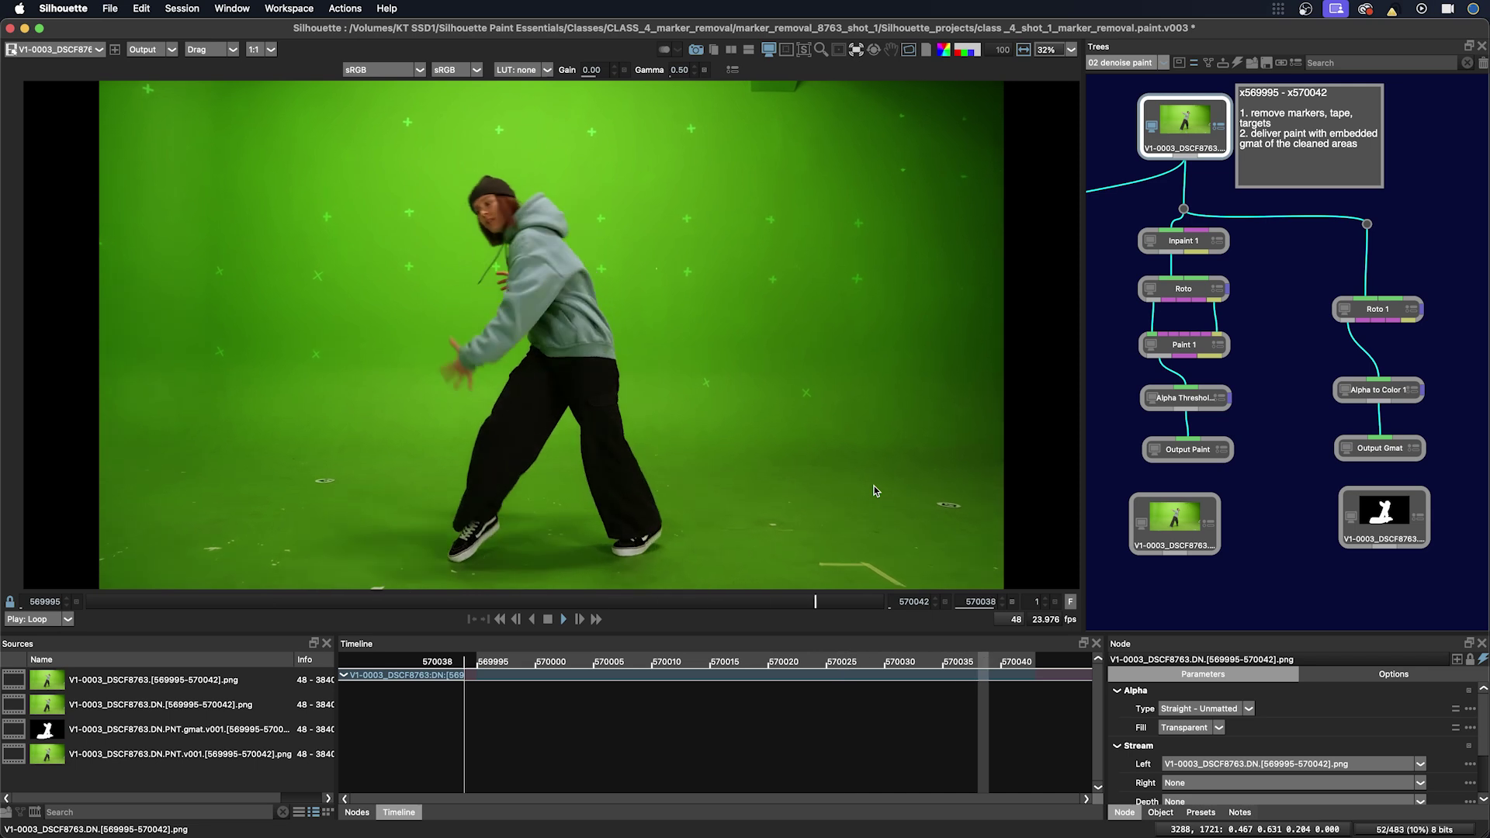
pyautogui.click(1180, 525)
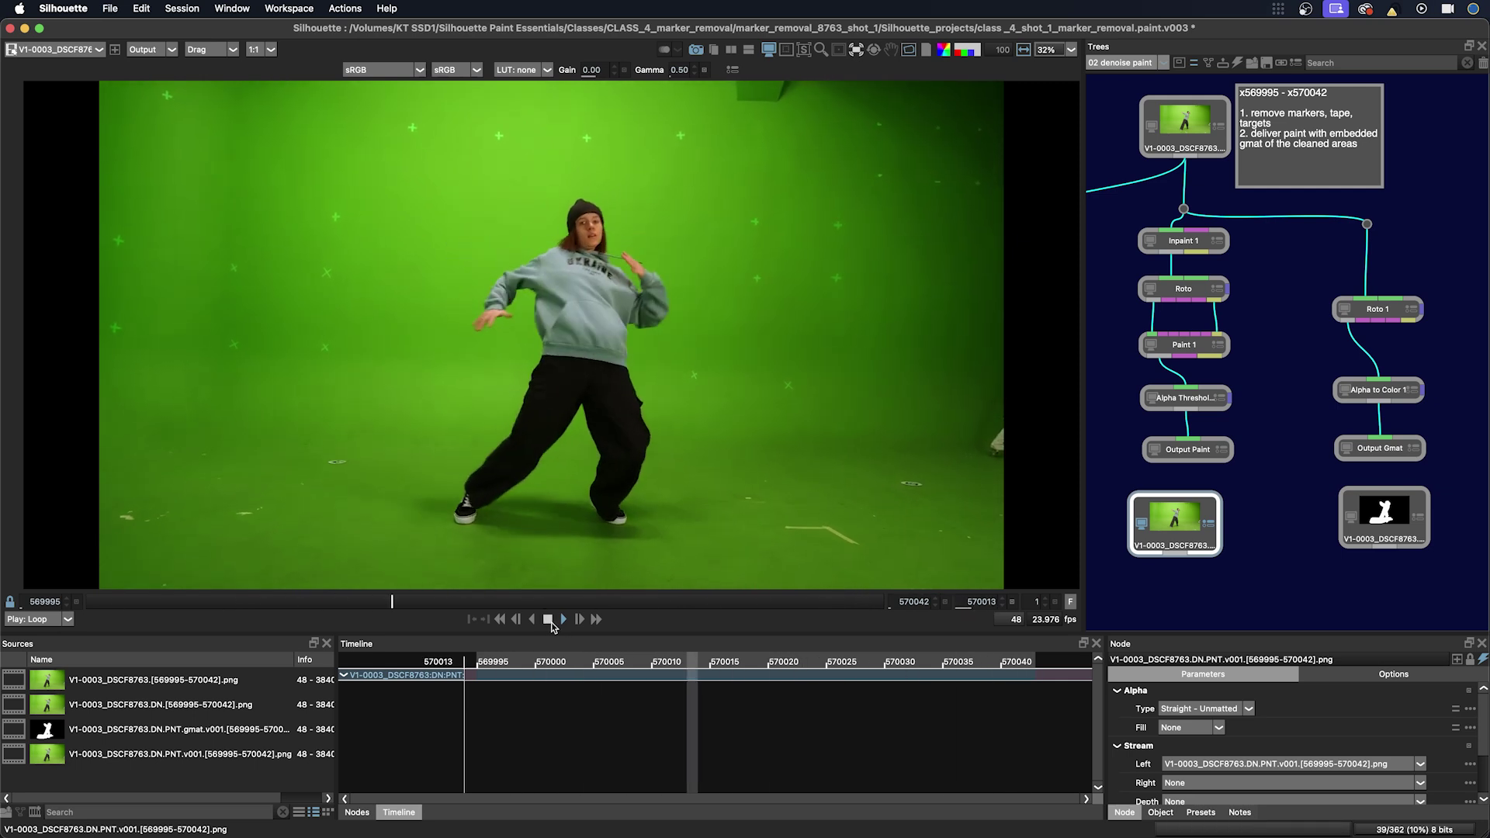
pyautogui.click(549, 619)
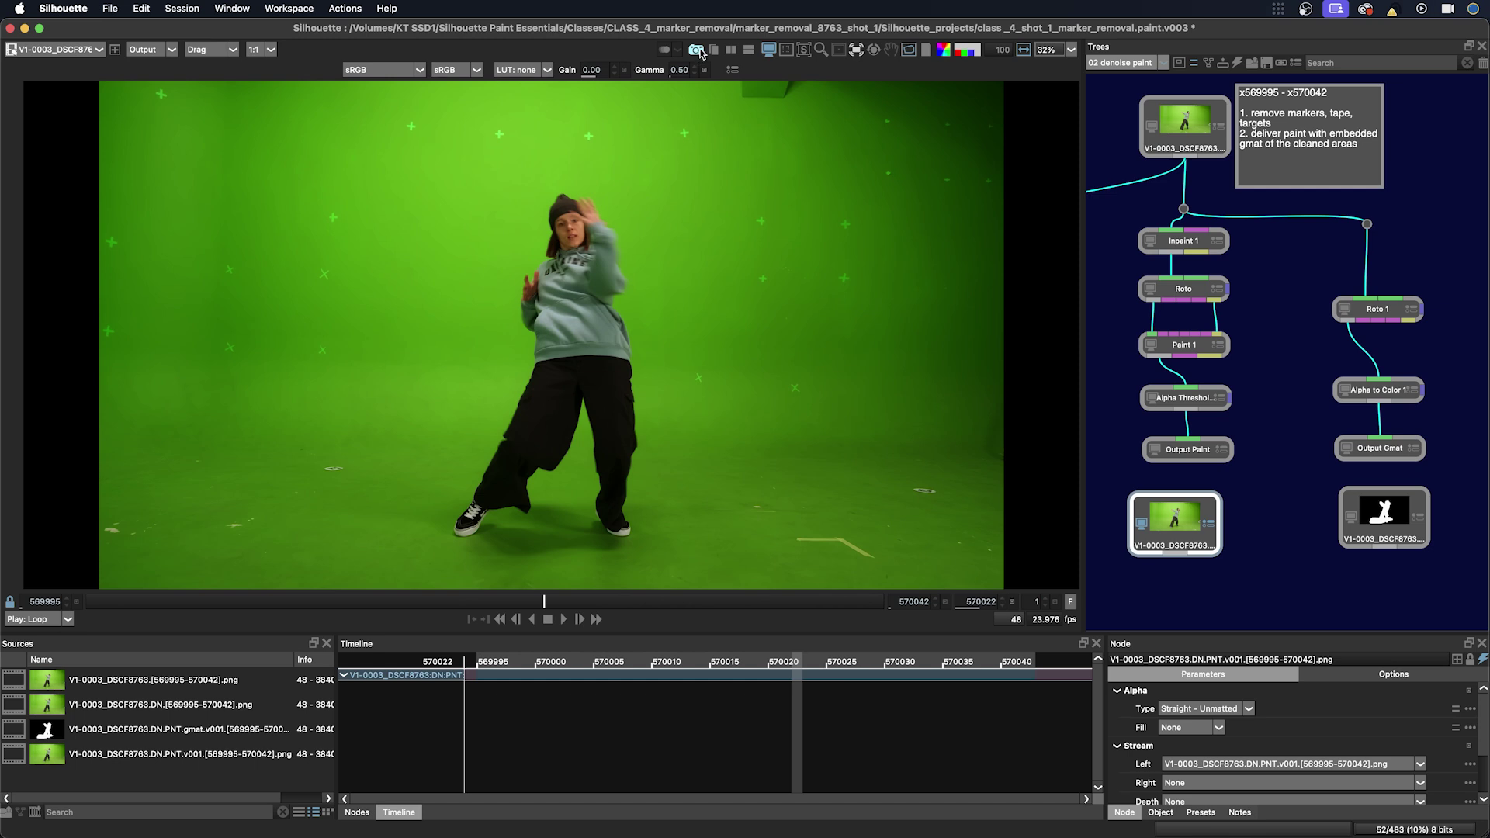
pyautogui.click(1185, 124)
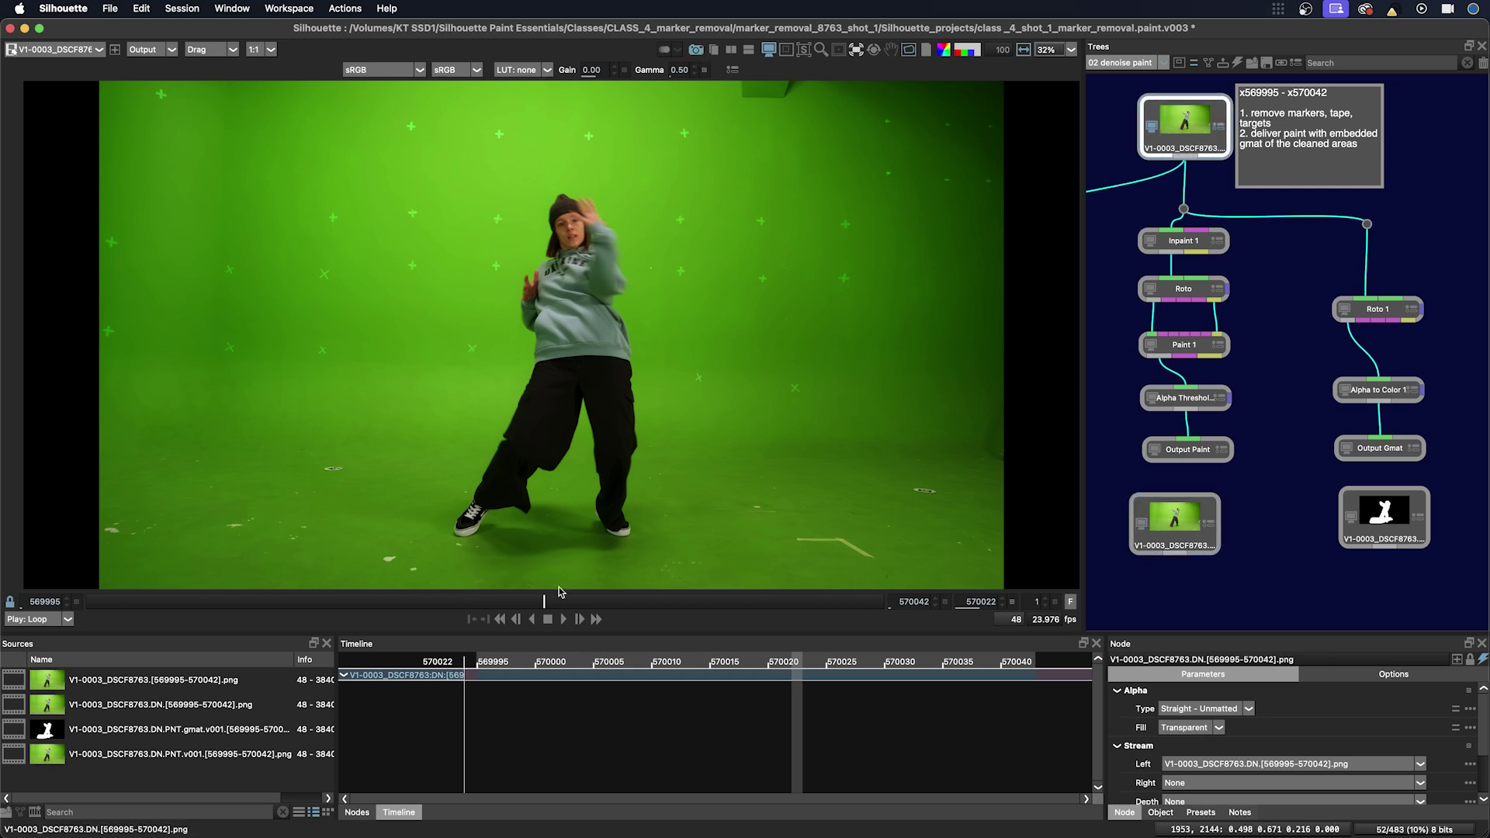
pyautogui.moveTo(559, 602); pyautogui.dragTo(138, 602)
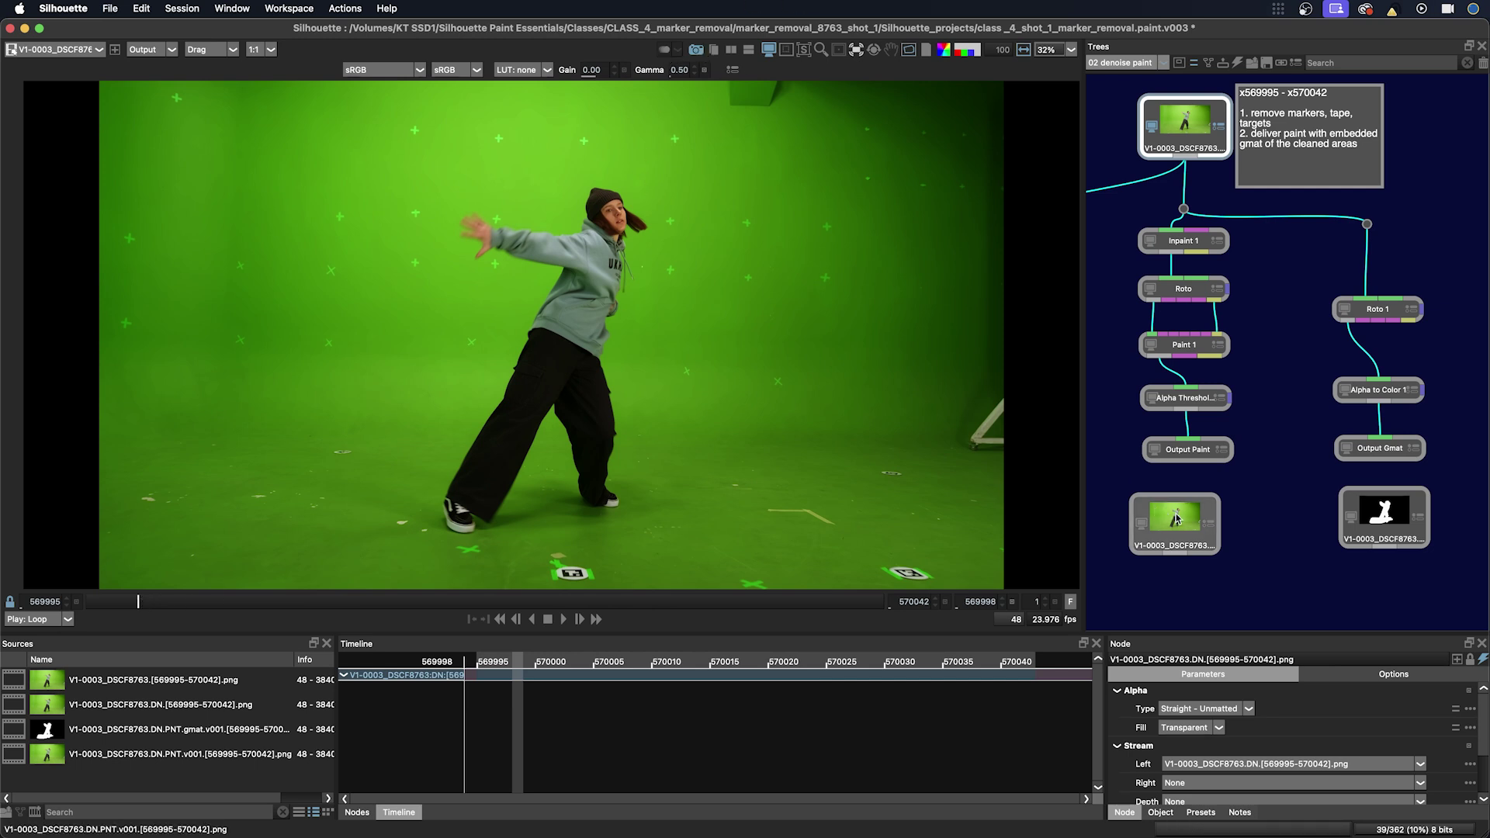
# Compare the DN.PNT.v001 render on frame 569998 in a split view, wiping the divider across the performer's legs.
pyautogui.click(1177, 519)
pyautogui.click(711, 51)
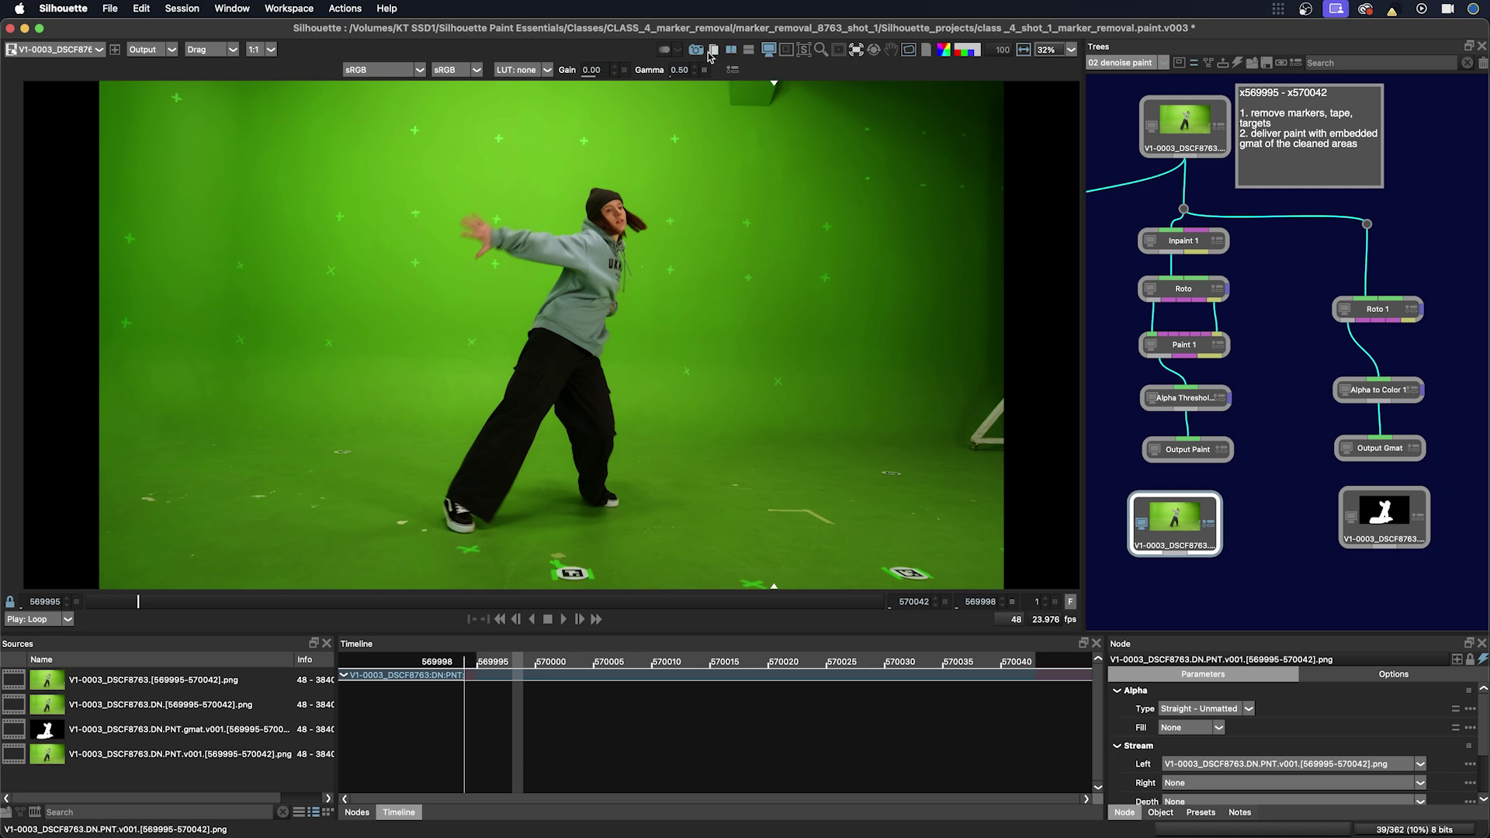
pyautogui.moveTo(621, 552); pyautogui.dragTo(338, 534)
pyautogui.moveTo(526, 508); pyautogui.dragTo(633, 538)
pyautogui.click(732, 51)
# Open the Inpaint 1 node, move to frame 570005 and enlarge its object list.
pyautogui.click(1183, 247)
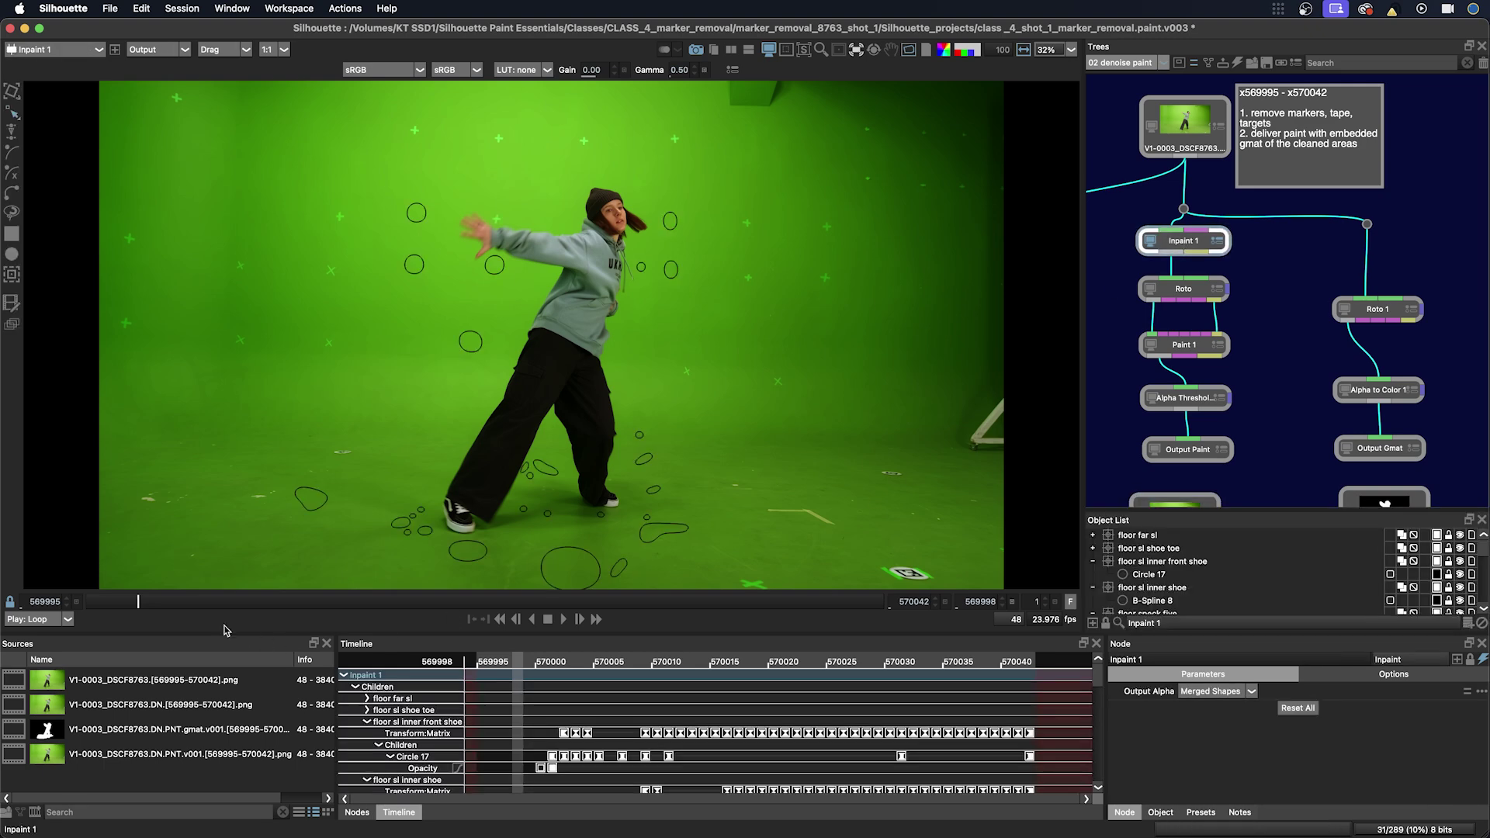
pyautogui.moveTo(136, 602); pyautogui.dragTo(256, 621)
pyautogui.moveTo(1162, 512); pyautogui.dragTo(1162, 274)
# Collapse the layers from floor sl inner front shoe to floor speck three, look through the layer list and shrink the object list again.
pyautogui.click(1092, 334)
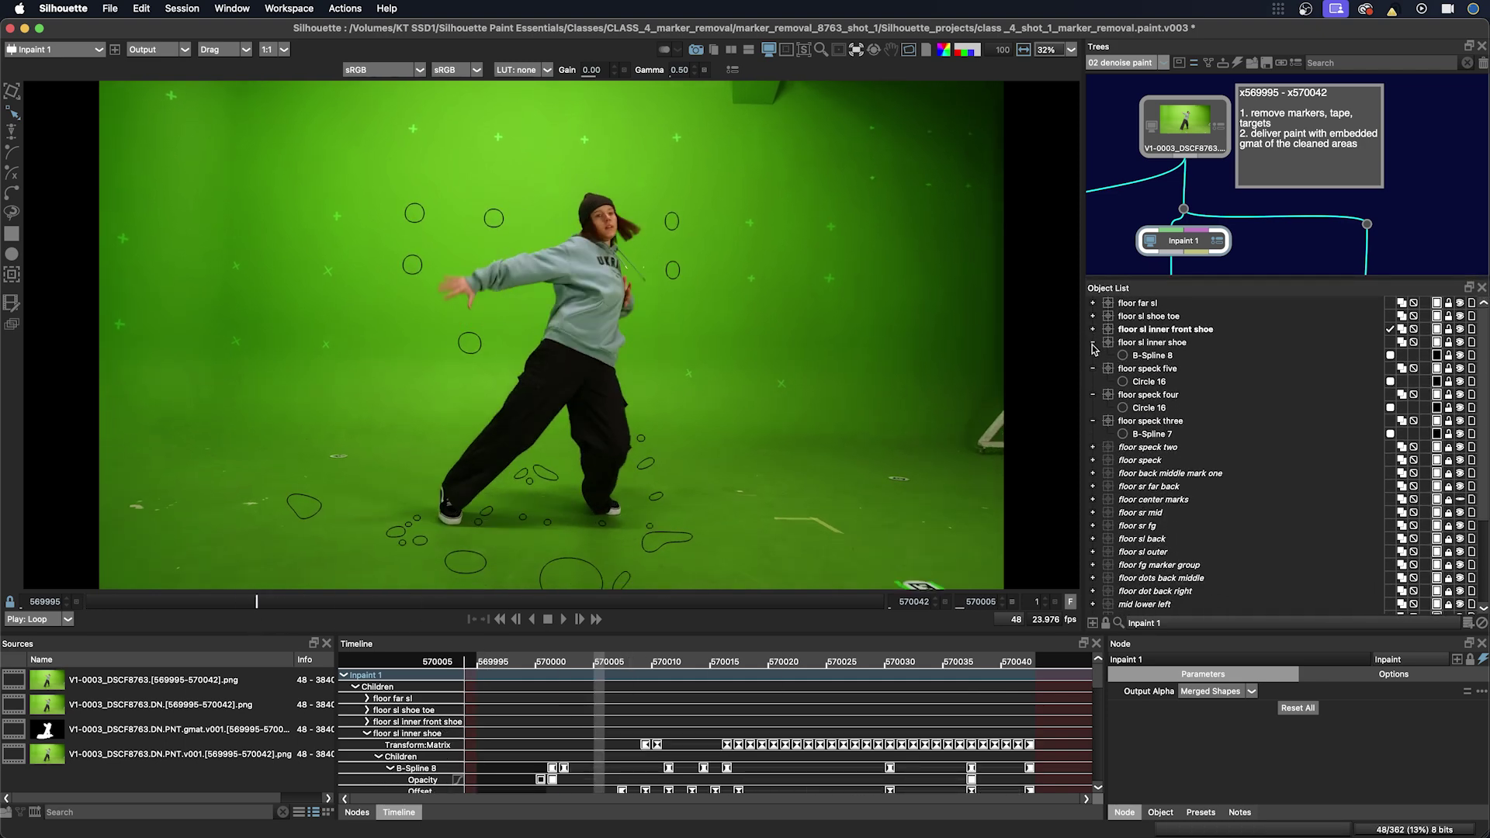
pyautogui.click(1093, 343)
pyautogui.click(1094, 356)
pyautogui.click(1093, 368)
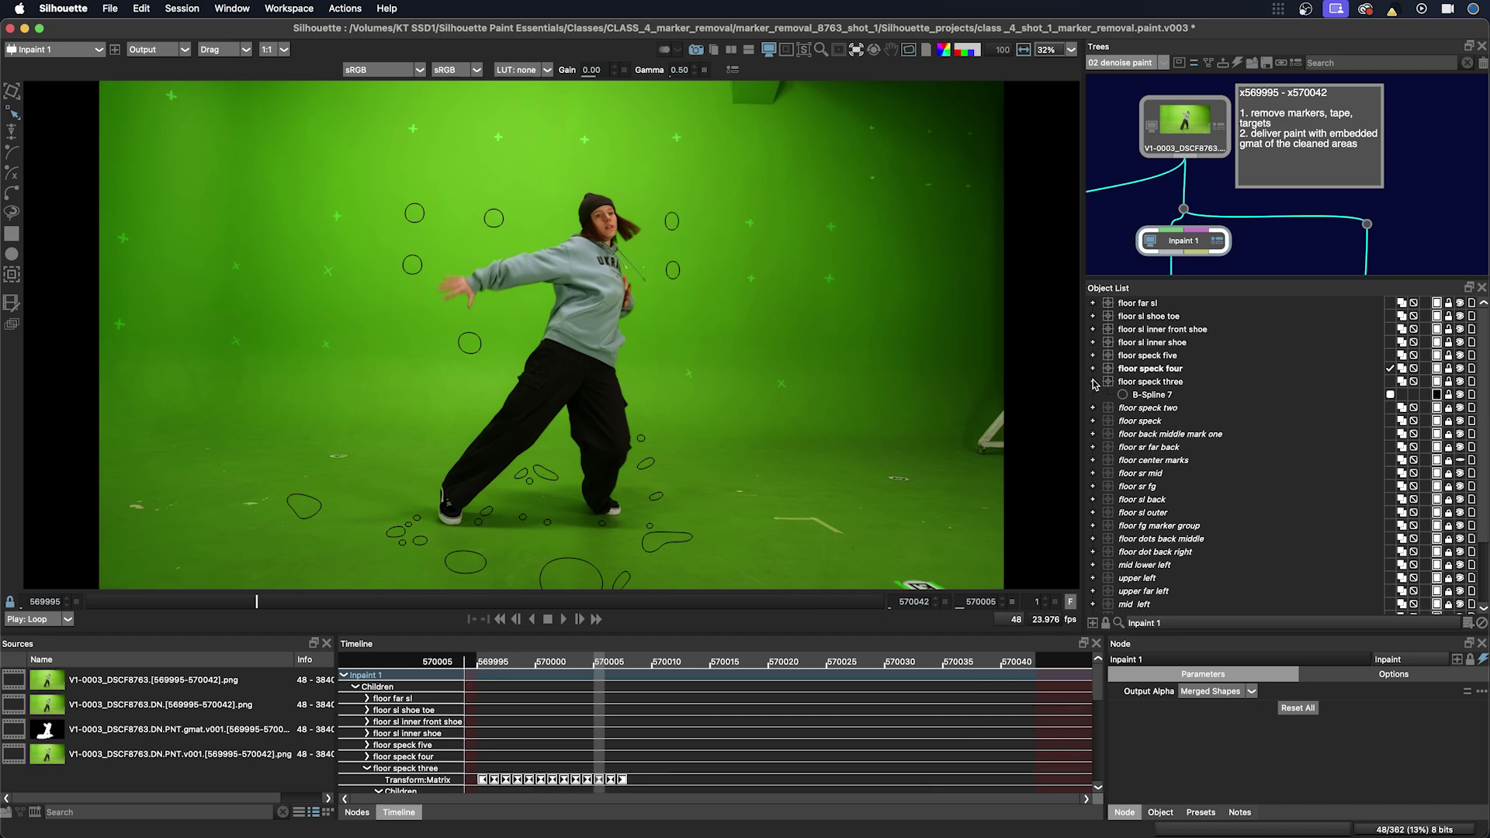
pyautogui.click(1093, 382)
pyautogui.scroll(-3, 1463, 574)
pyautogui.scroll(3, 1470, 356)
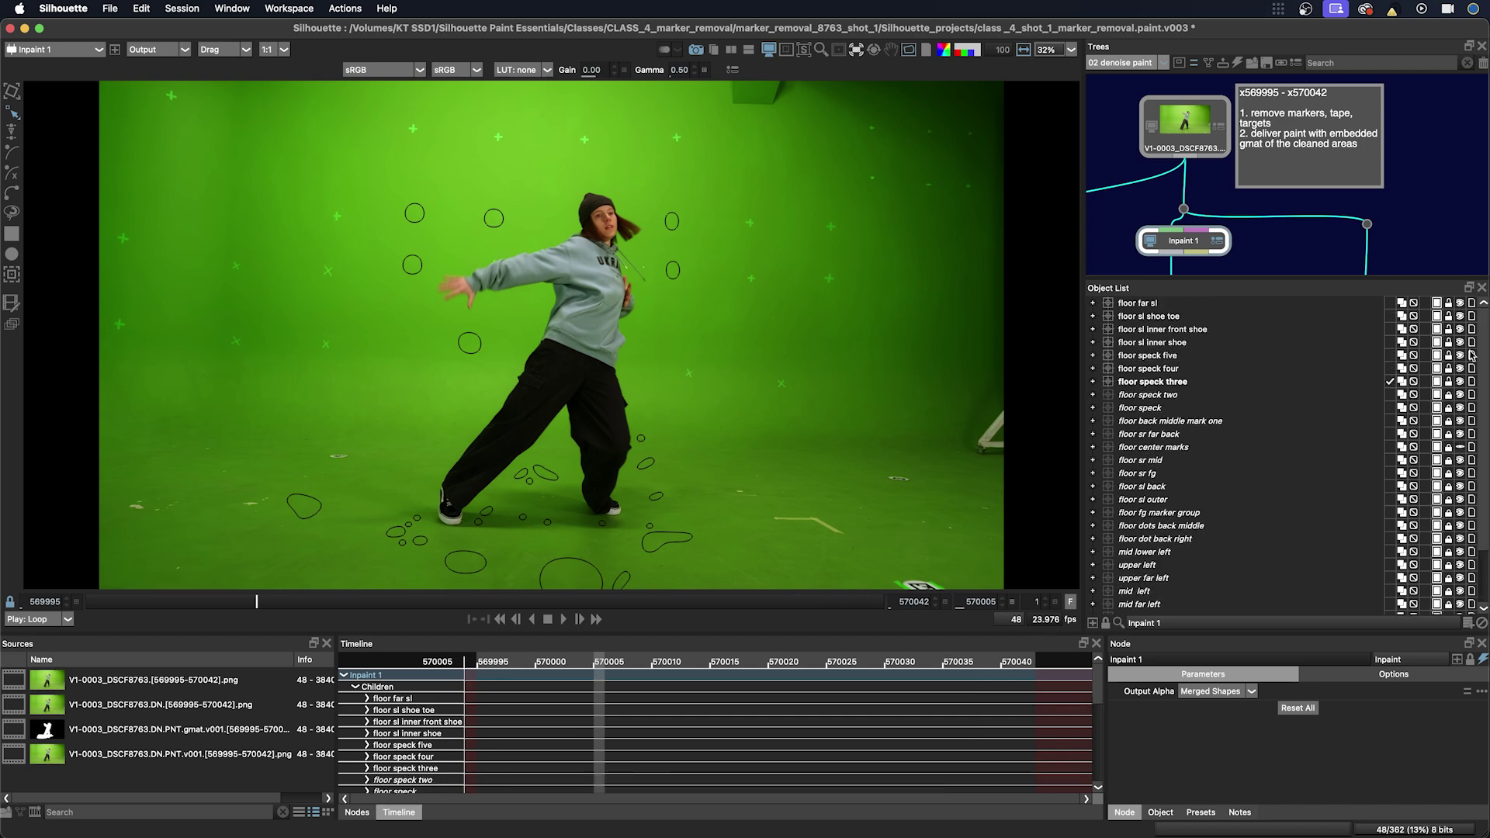
pyautogui.moveTo(1308, 281)
pyautogui.mouseDown()
pyautogui.moveTo(1296, 490)
pyautogui.moveTo(1276, 550)
pyautogui.mouseUp()
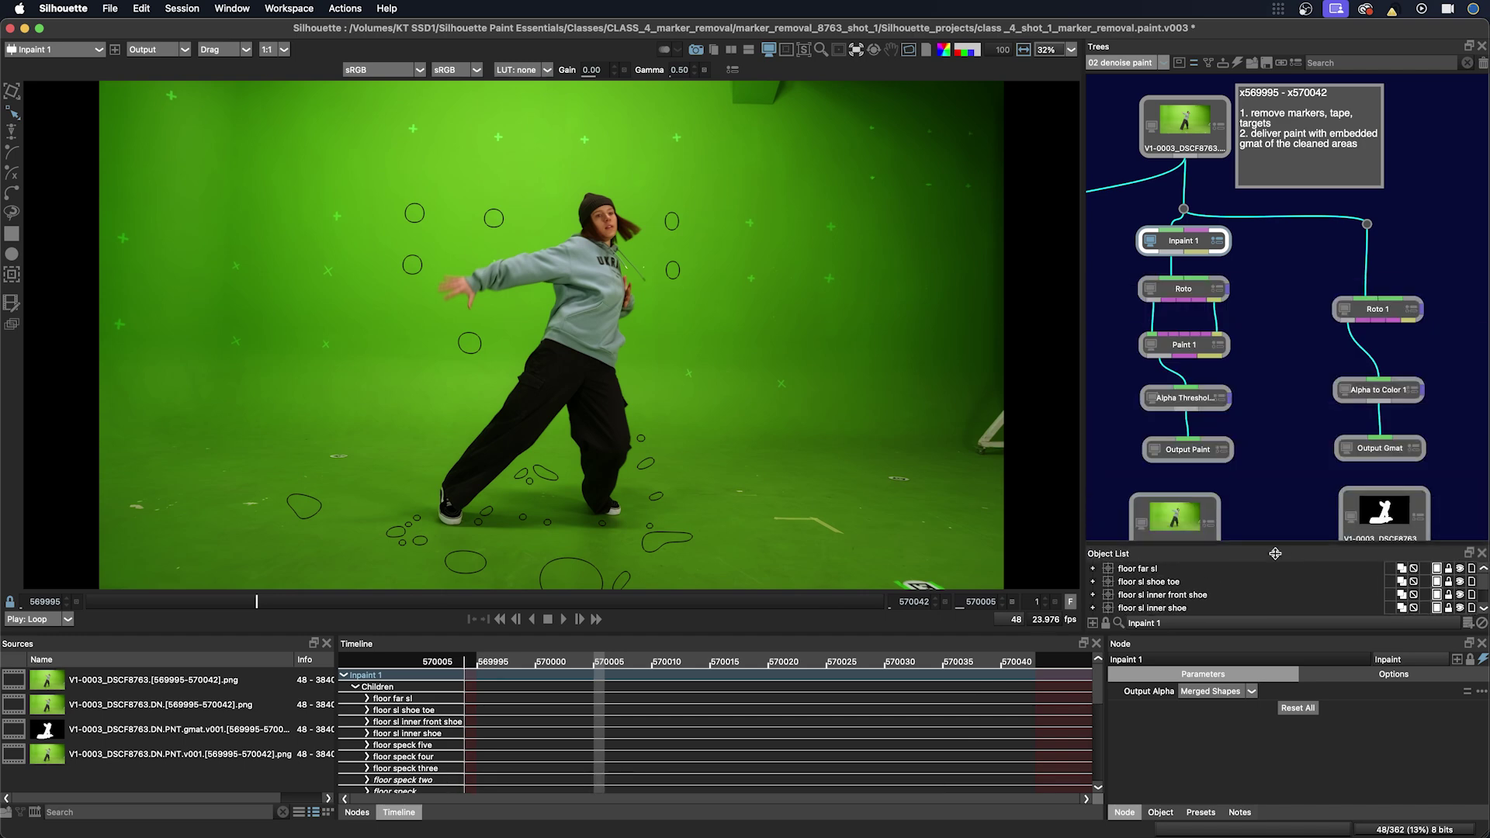
# Review the Roto and Paint 1 nodes at different frames, ending on Paint 1 at frame 570020.
pyautogui.click(1190, 292)
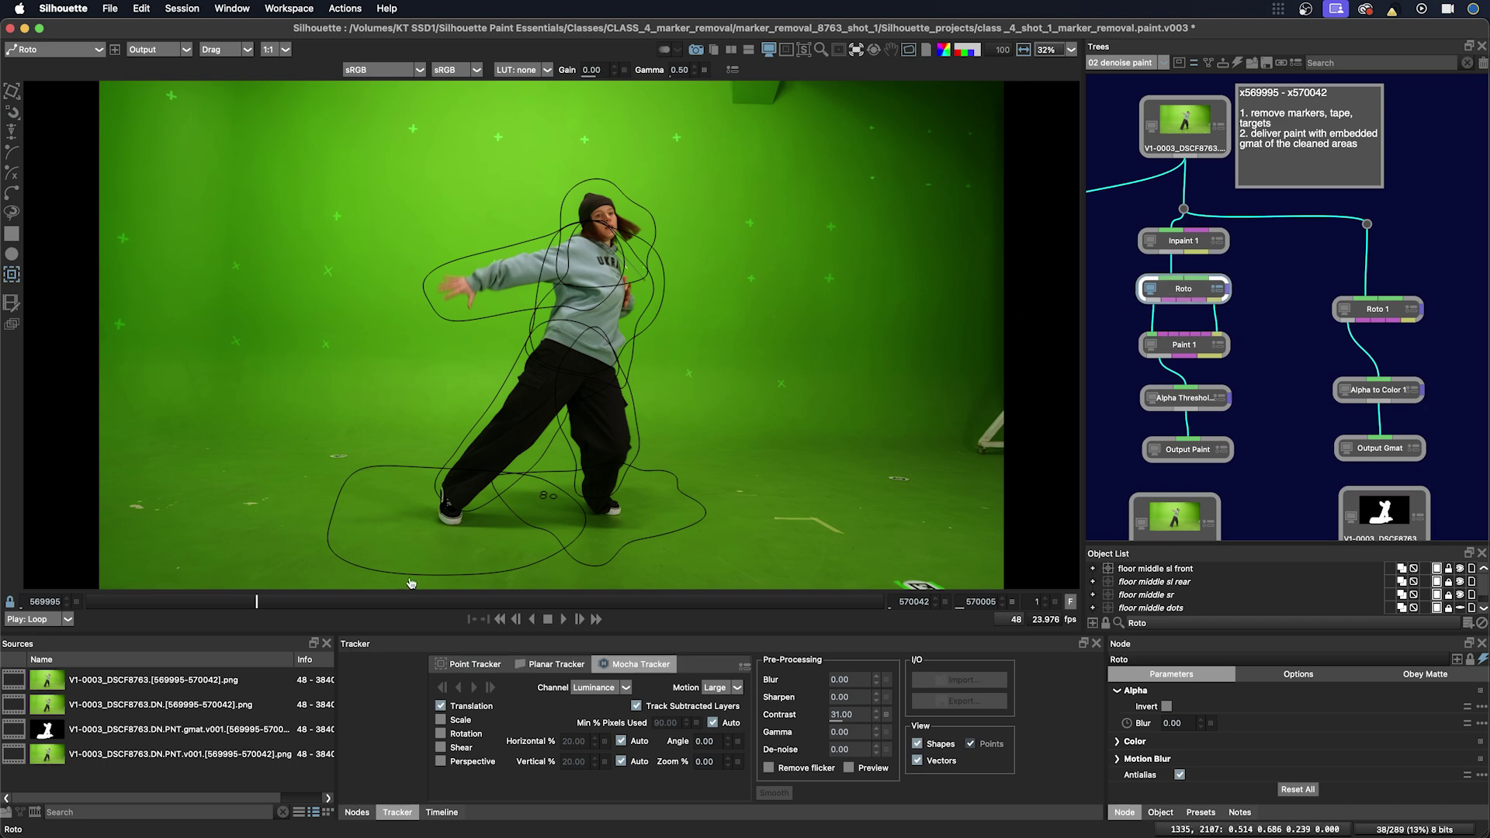
pyautogui.moveTo(240, 599); pyautogui.dragTo(325, 586)
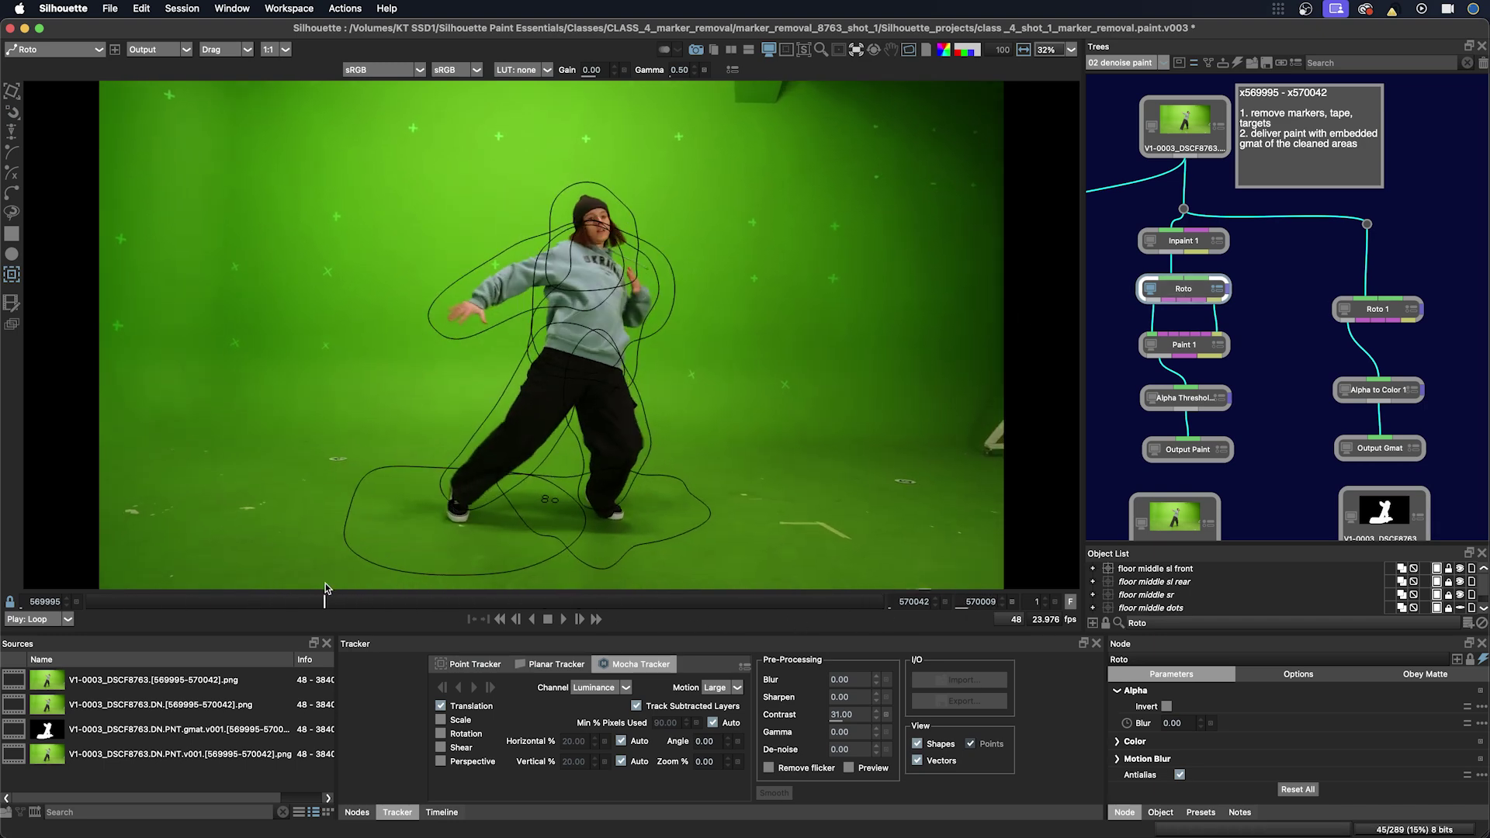
pyautogui.click(1185, 347)
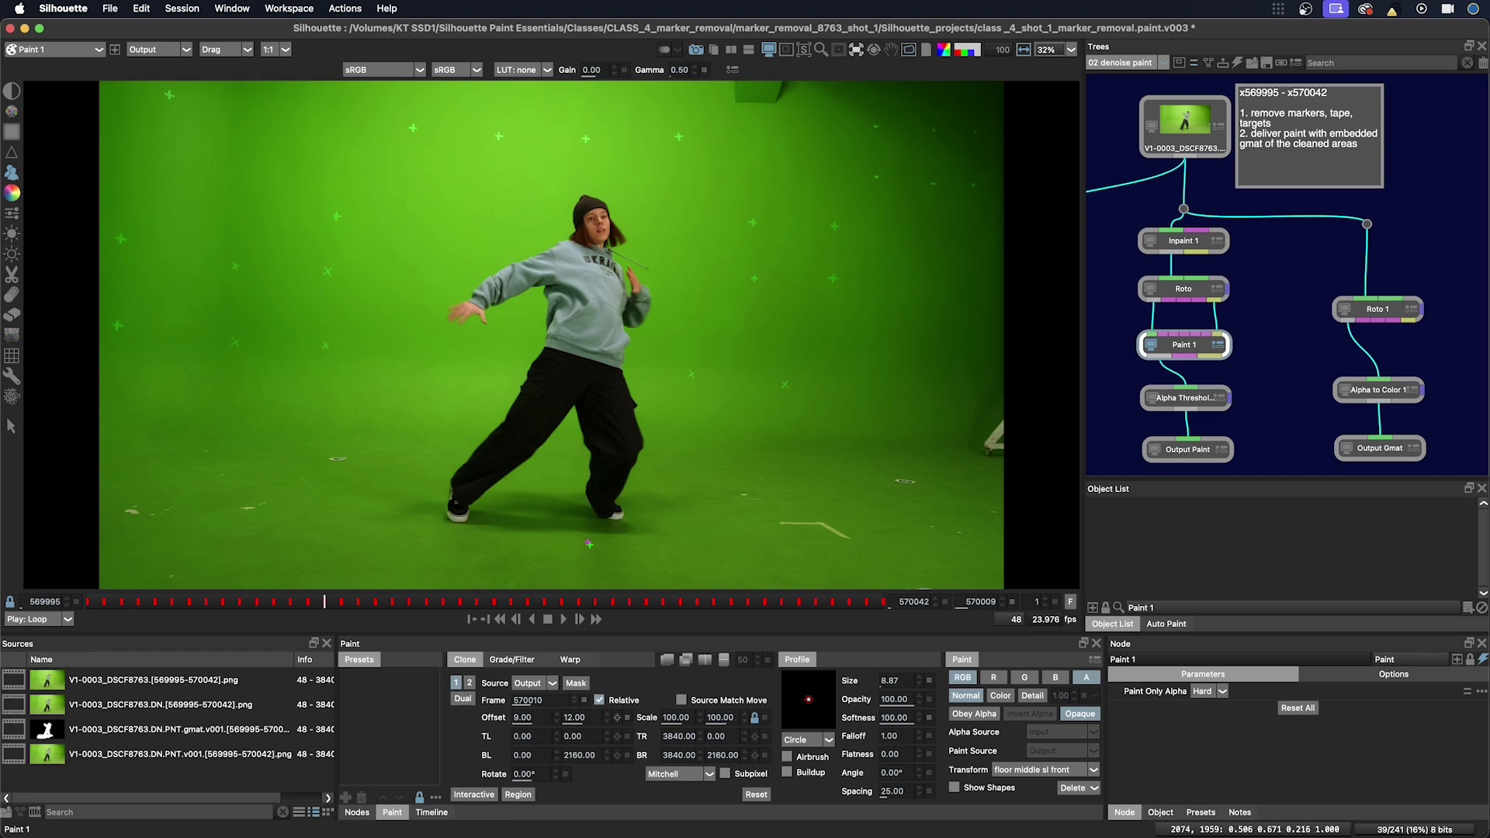
pyautogui.click(222, 601)
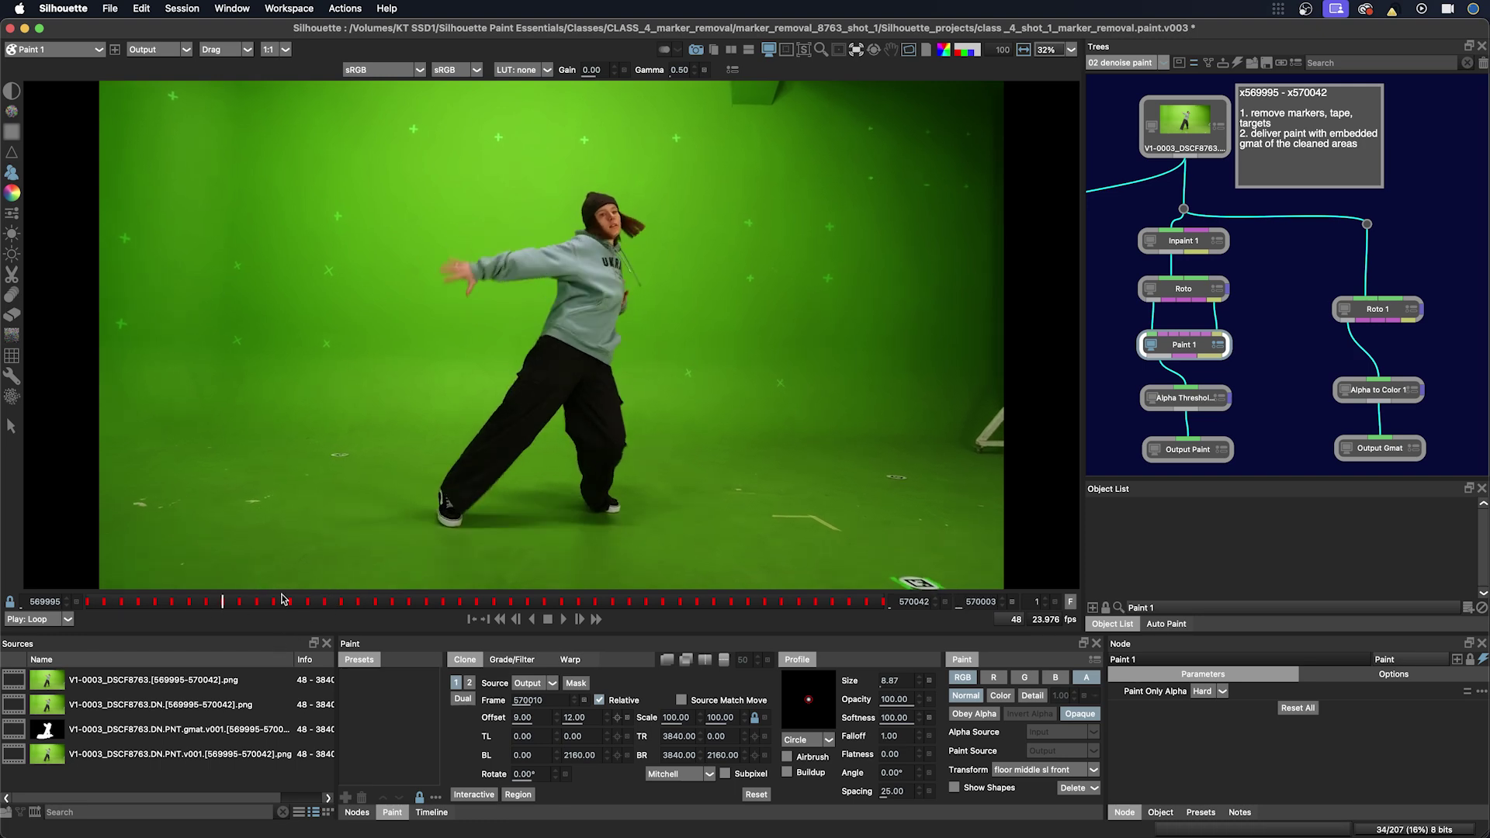
pyautogui.moveTo(282, 599); pyautogui.dragTo(504, 608)
# Open the Inpaint 1 node, frame the performer closely and hide the shape outlines over the image.
pyautogui.click(1184, 242)
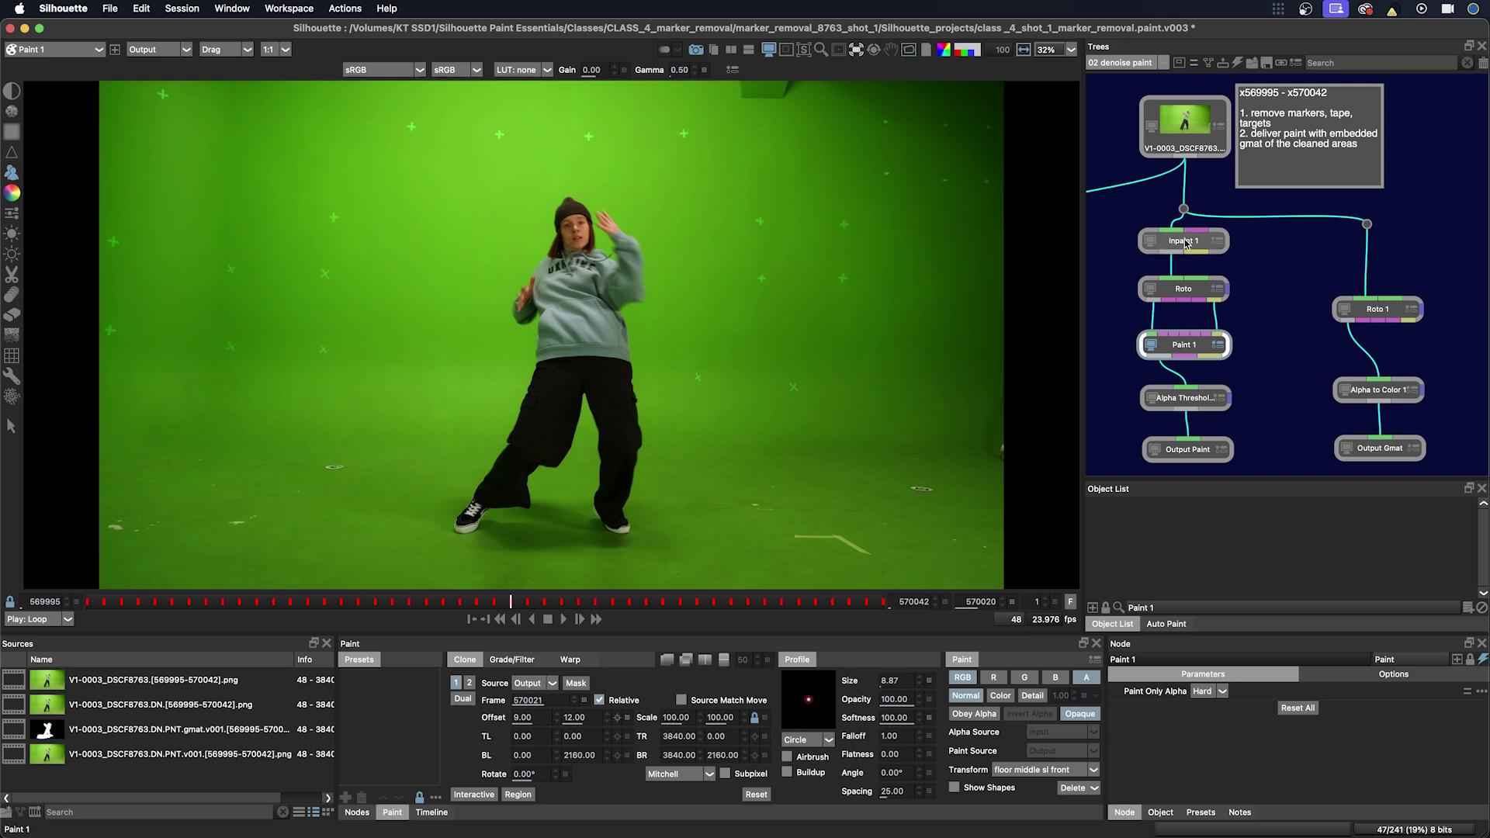
pyautogui.scroll(3, 578, 490)
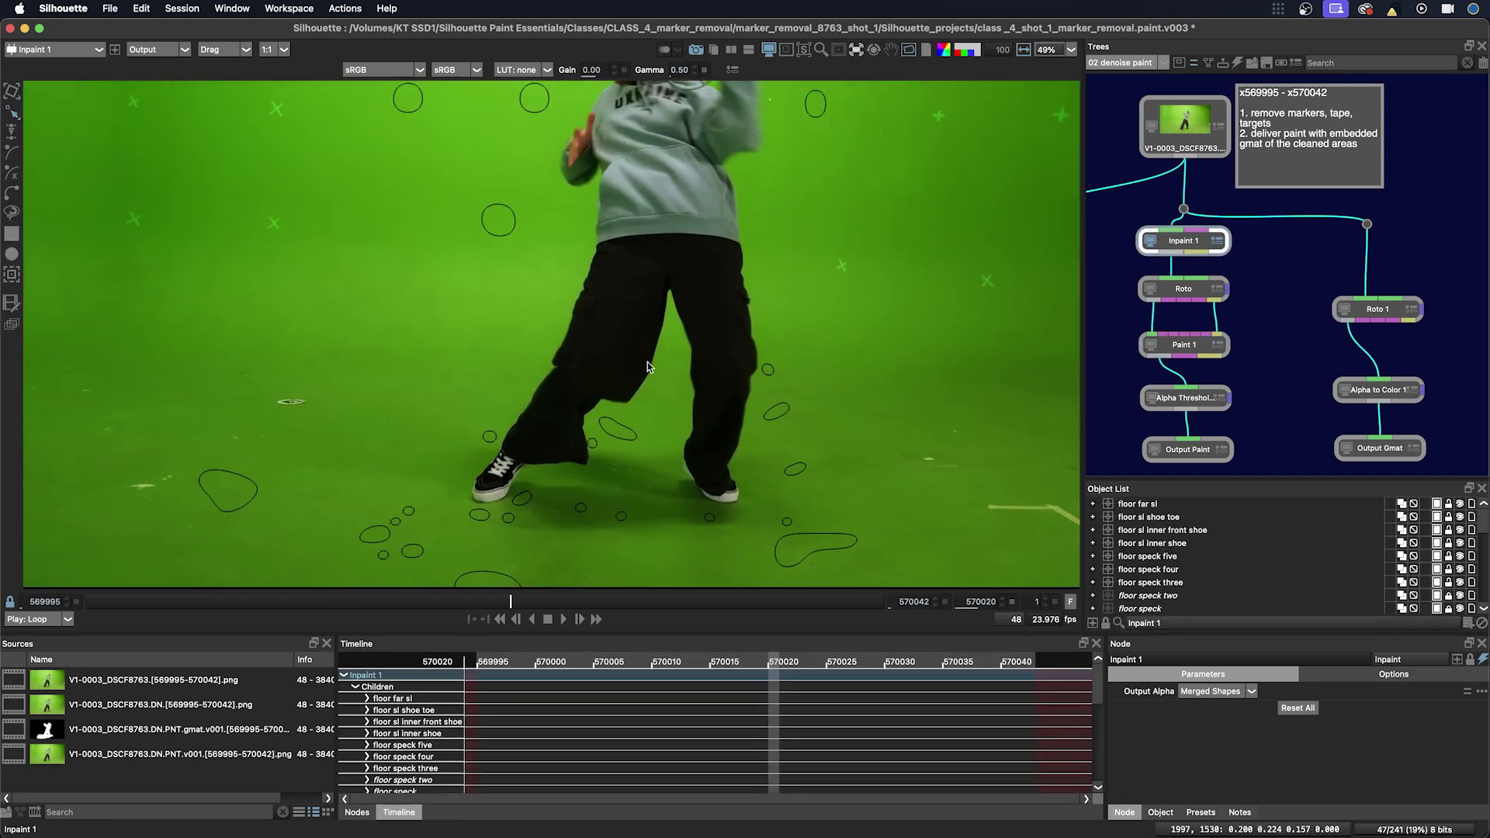
pyautogui.moveTo(703, 340); pyautogui.dragTo(675, 379)
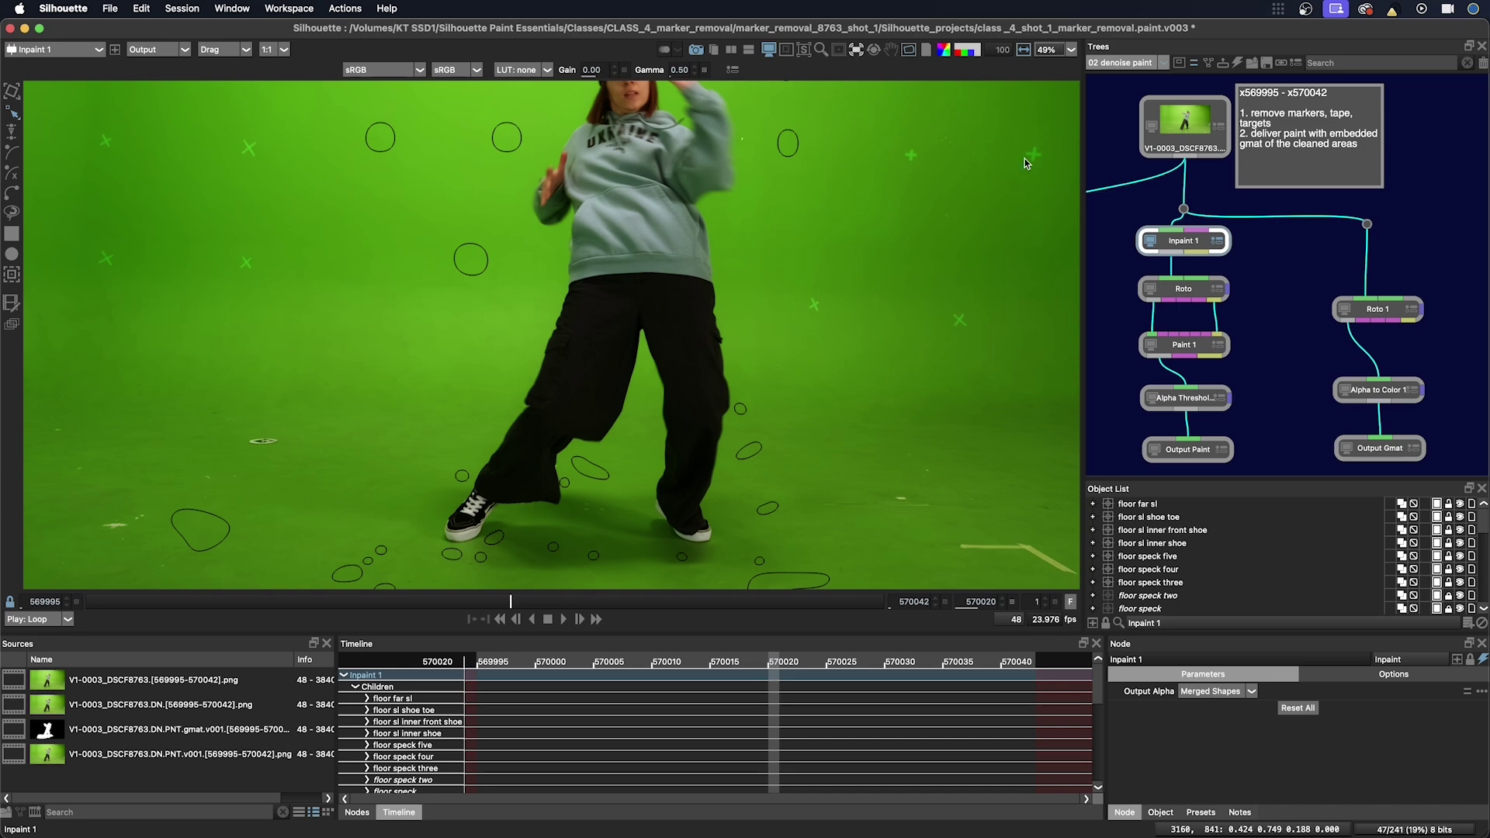
pyautogui.click(898, 51)
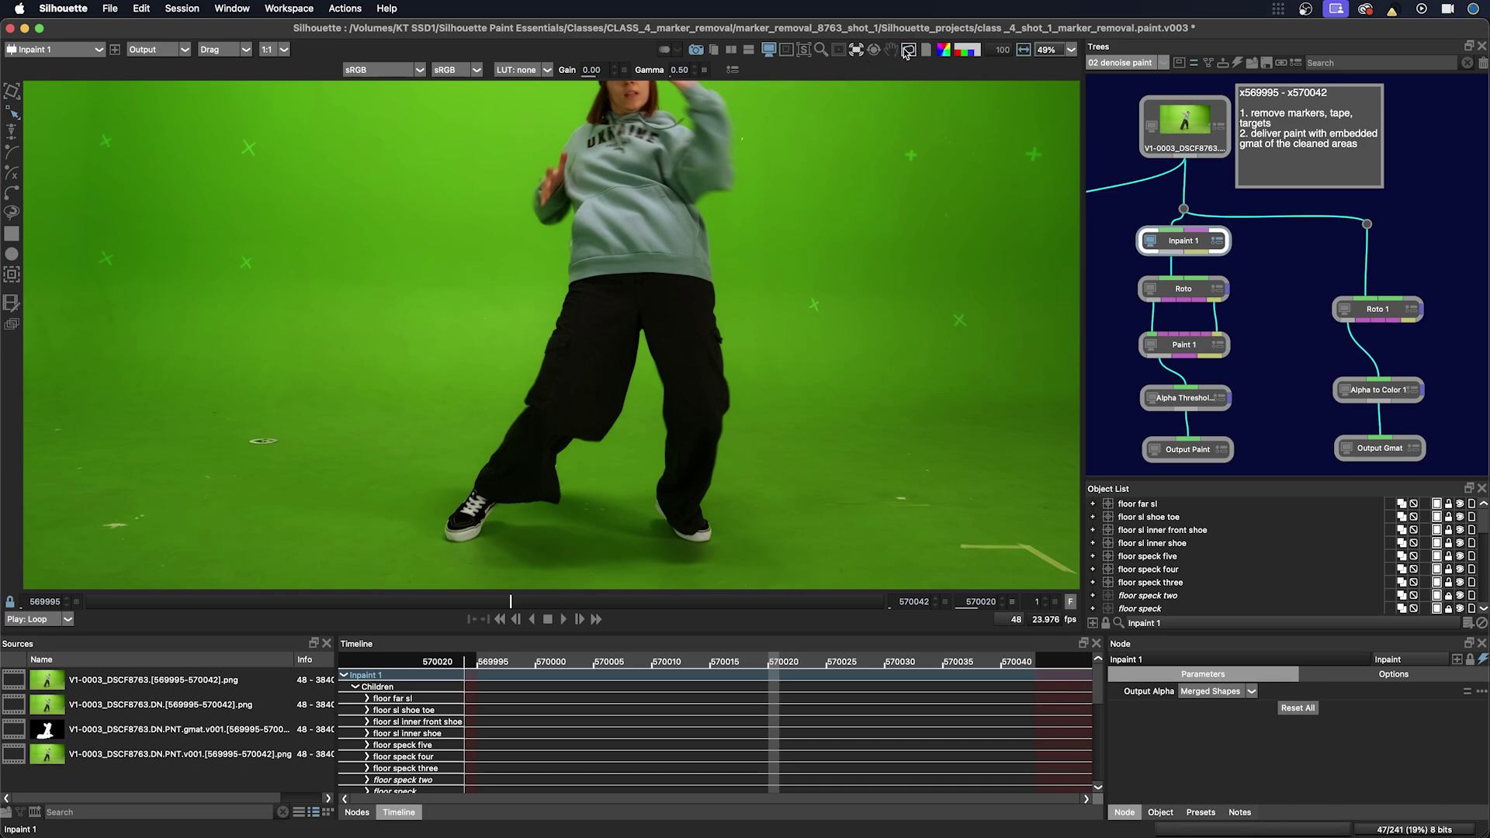
pyautogui.scroll(2, 751, 224)
pyautogui.click(909, 49)
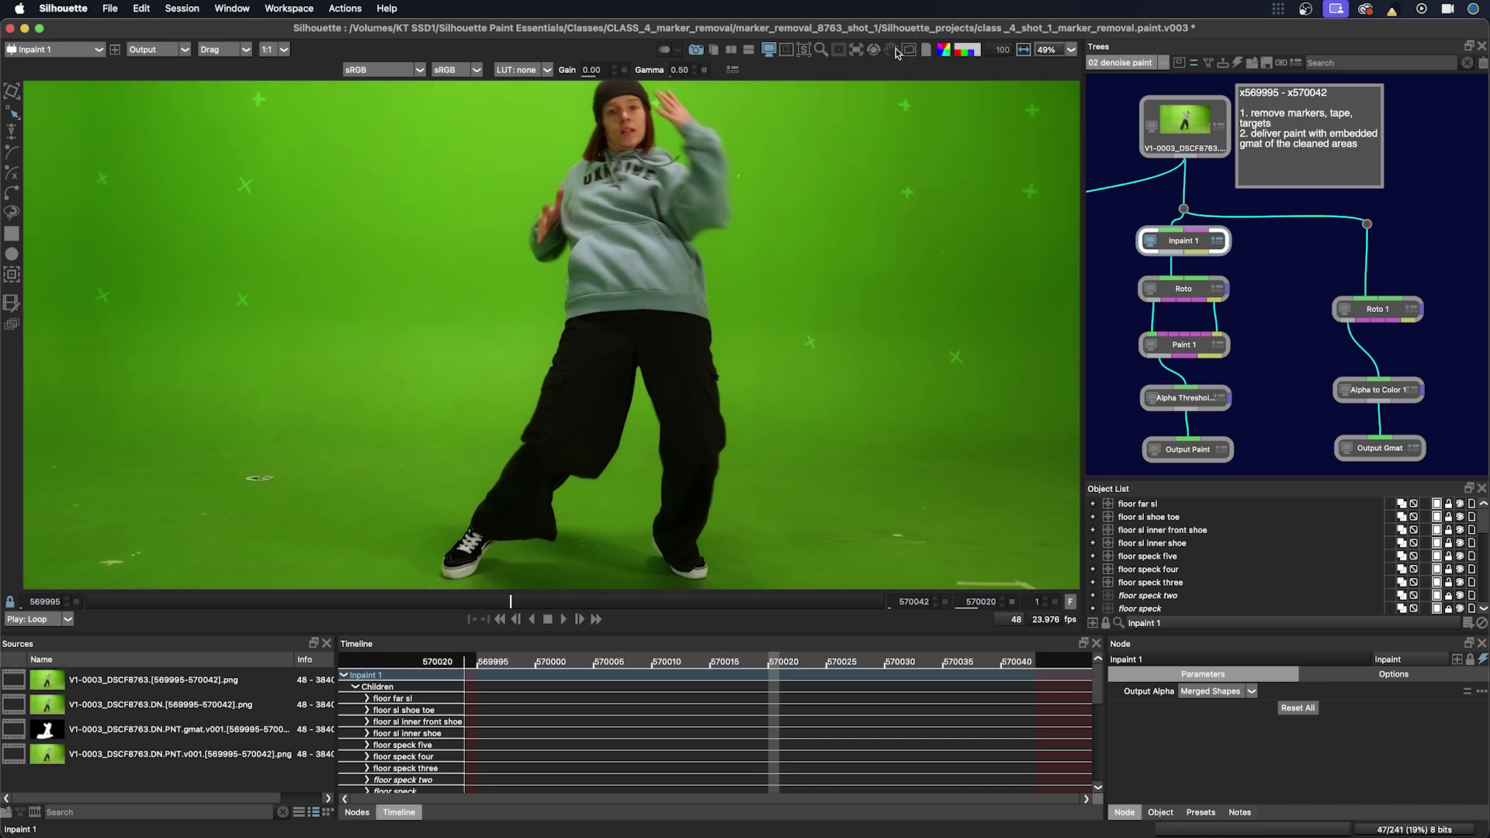
# Compare the Paint 1 result in a split view, wiping the divider near the performer's feet, and return to the full frame.
pyautogui.click(1180, 346)
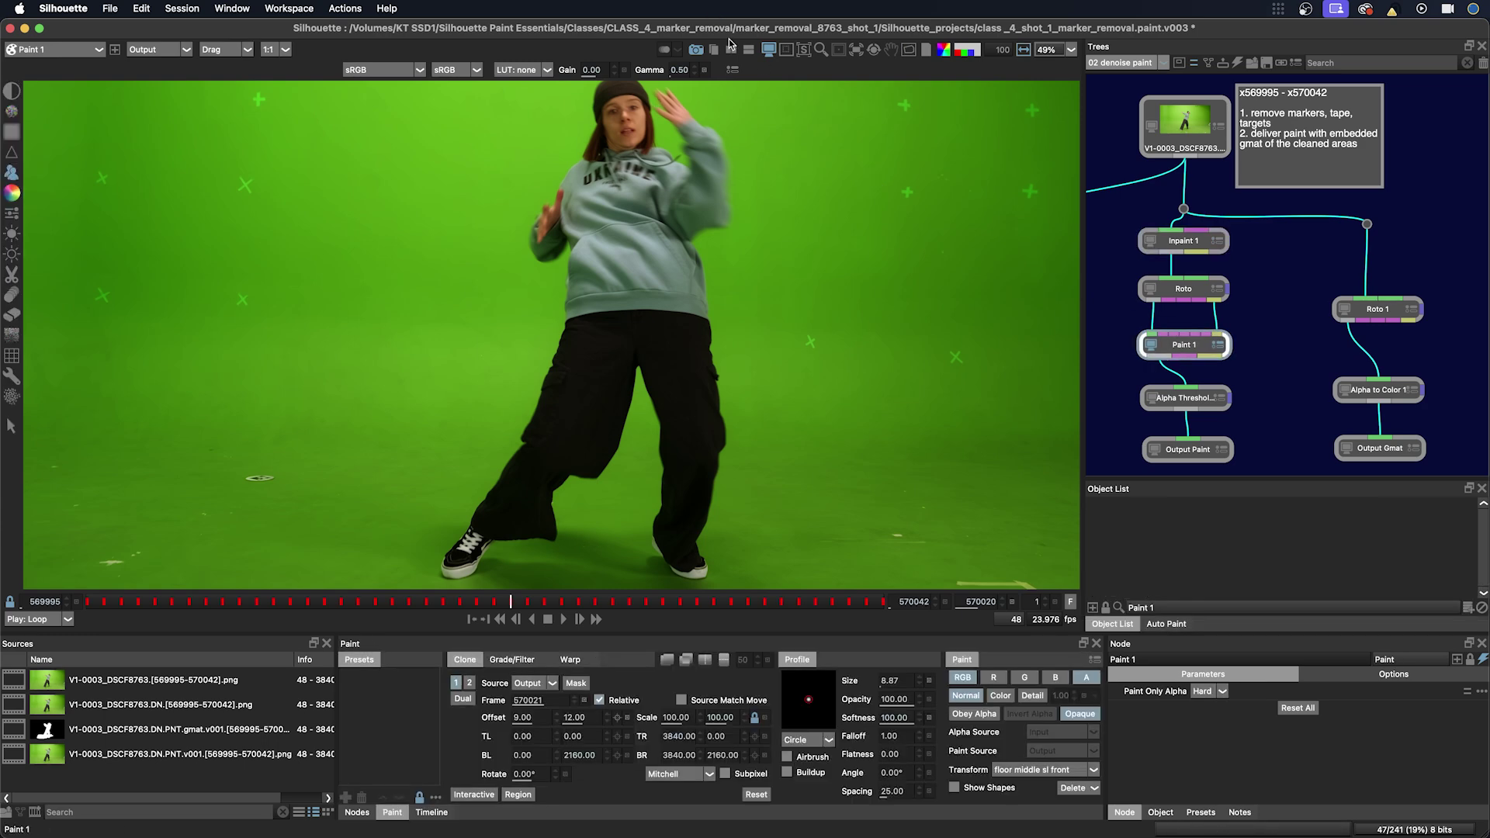
pyautogui.click(731, 49)
pyautogui.moveTo(677, 552); pyautogui.dragTo(820, 513)
pyautogui.click(731, 50)
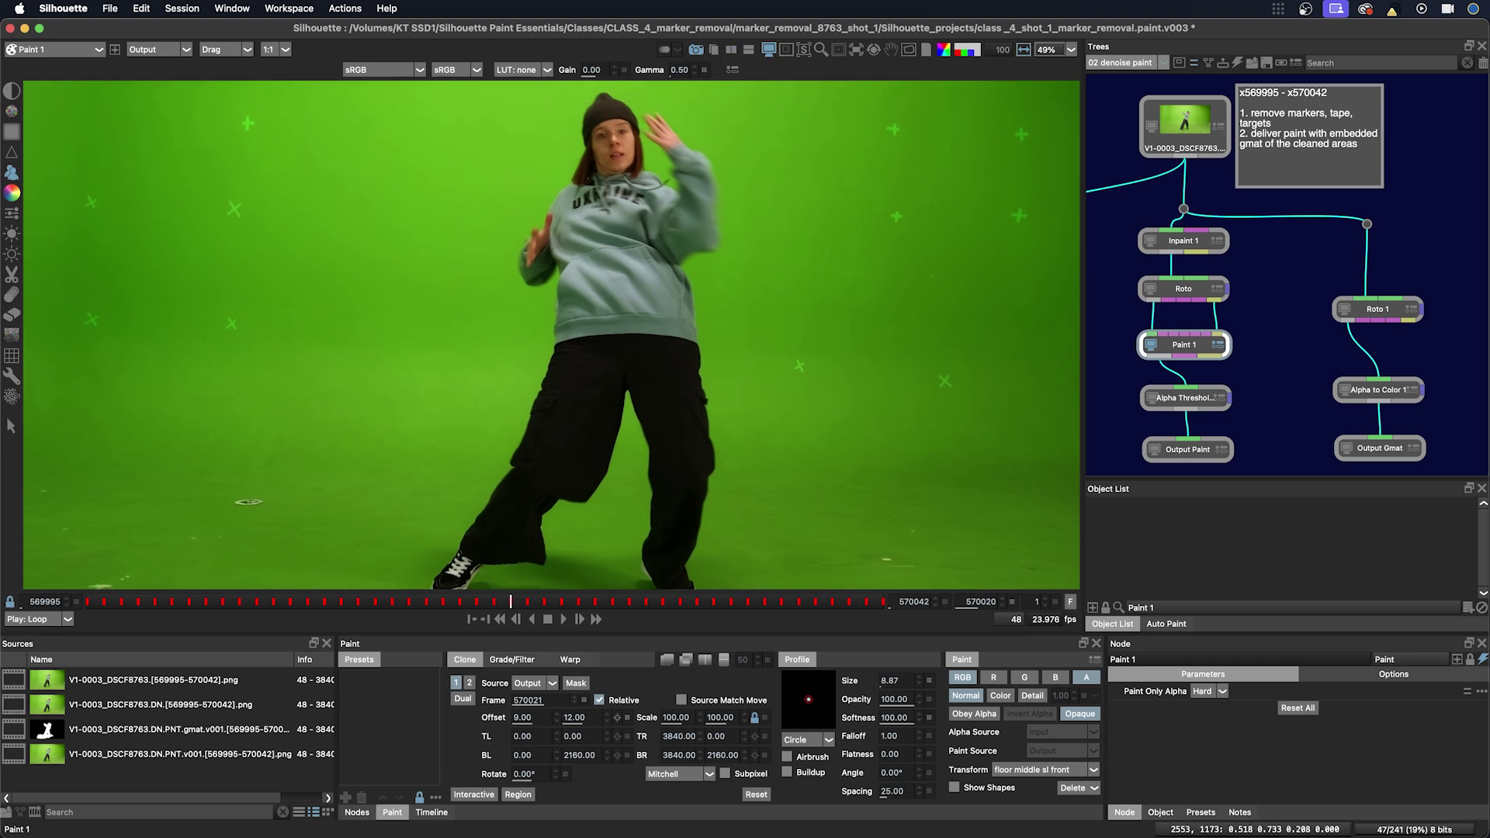
pyautogui.scroll(-2, 792, 339)
pyautogui.moveTo(833, 330); pyautogui.dragTo(757, 357)
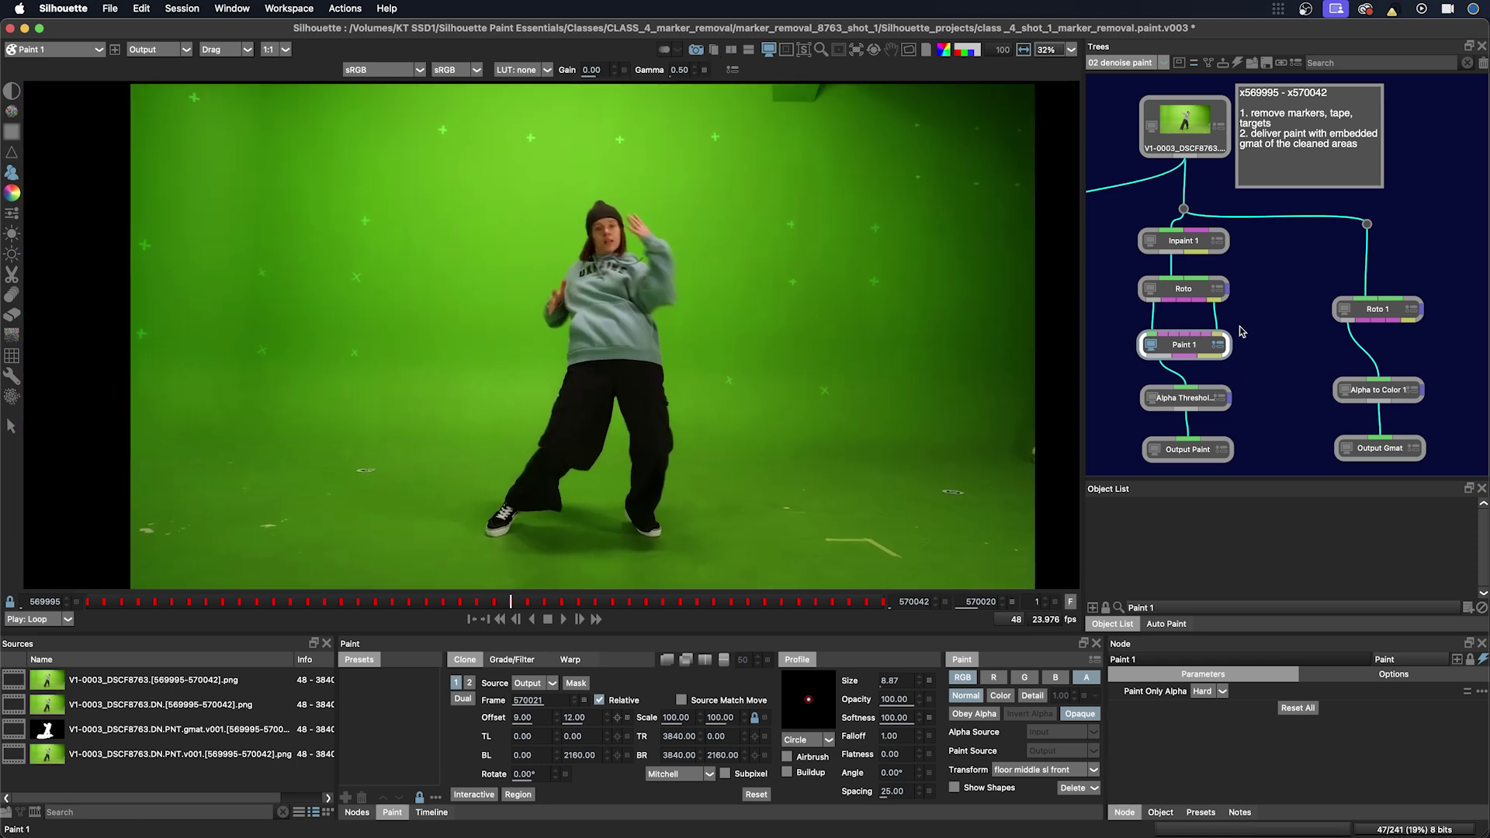
# Inspect the Alpha Threshold 1 node with the blue alpha overlay and disable the Roto node so only the inpaint and paint areas remain in it.
pyautogui.click(1188, 398)
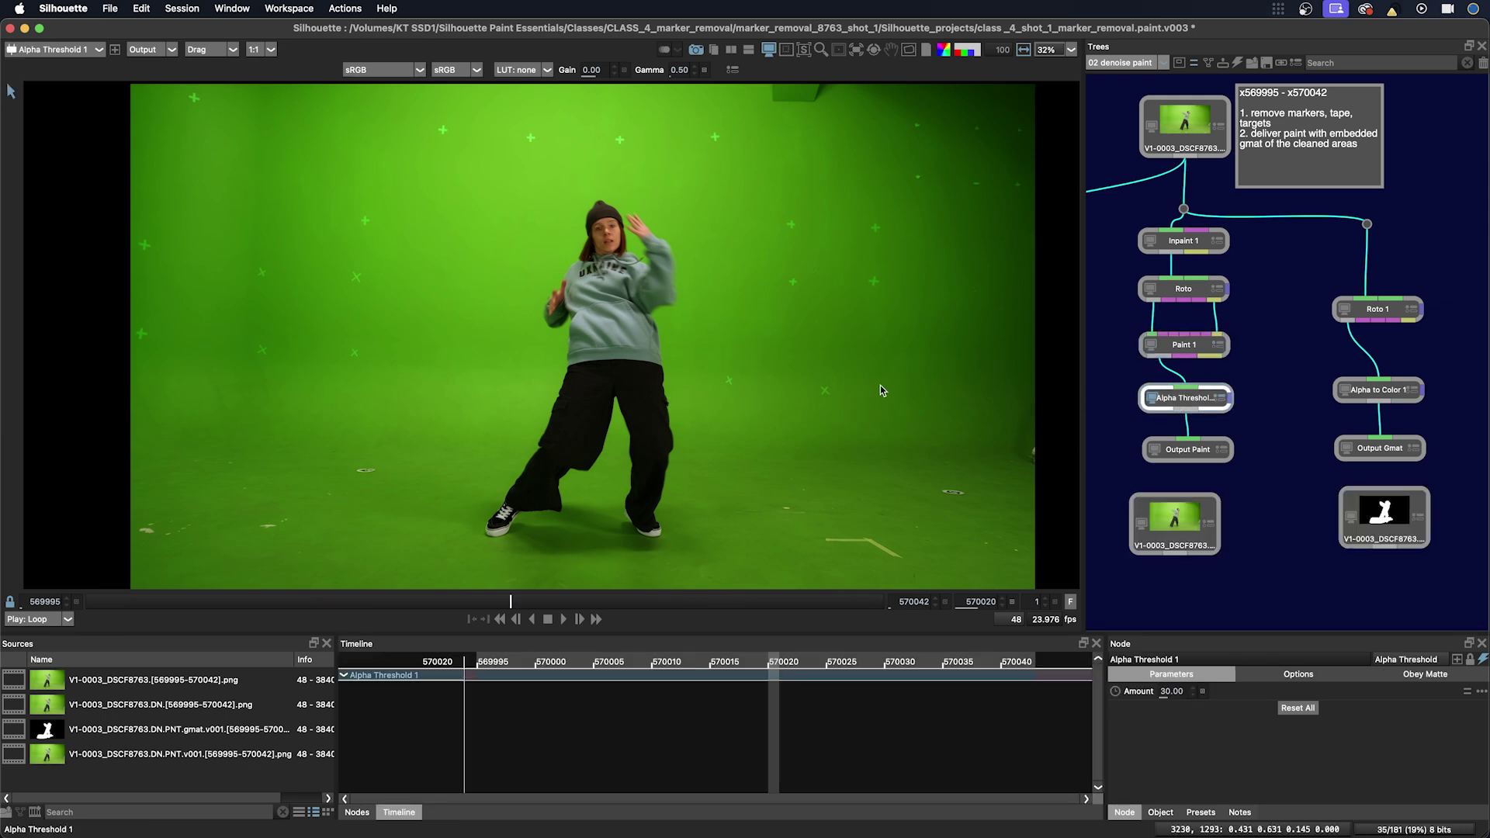
pyautogui.press('a')
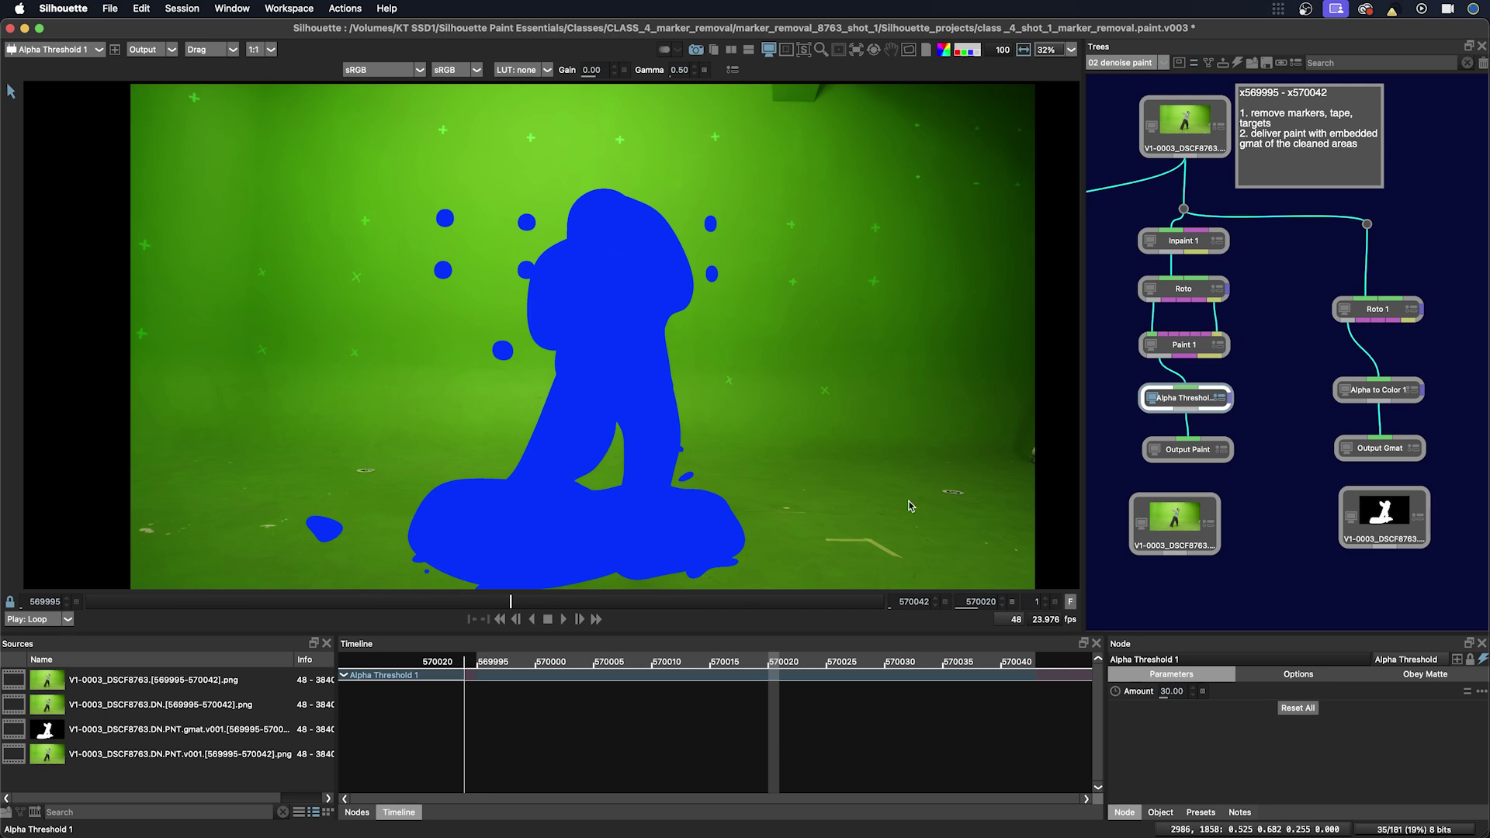
pyautogui.click(1182, 289)
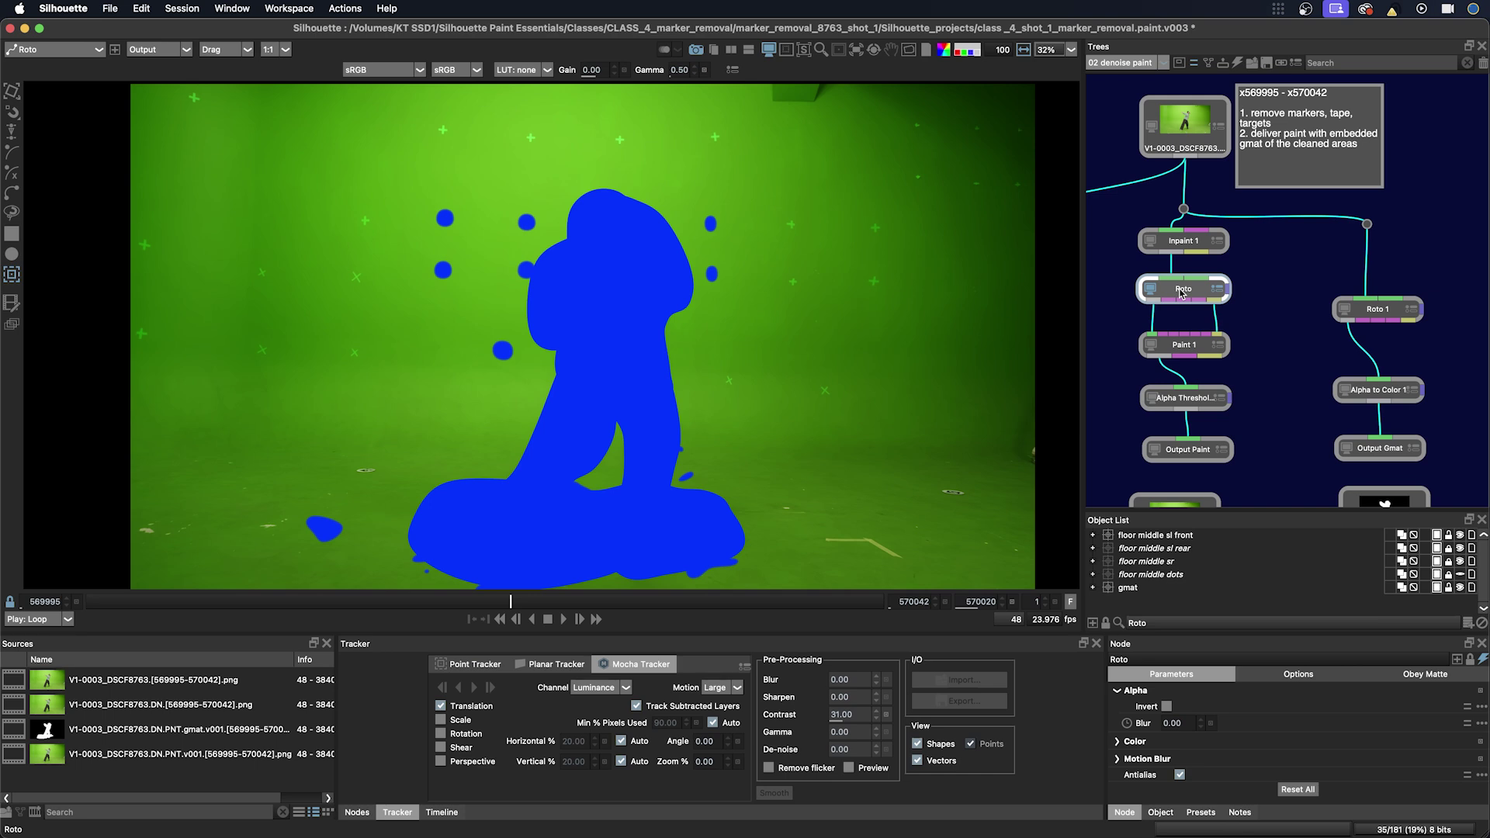
pyautogui.press('e')
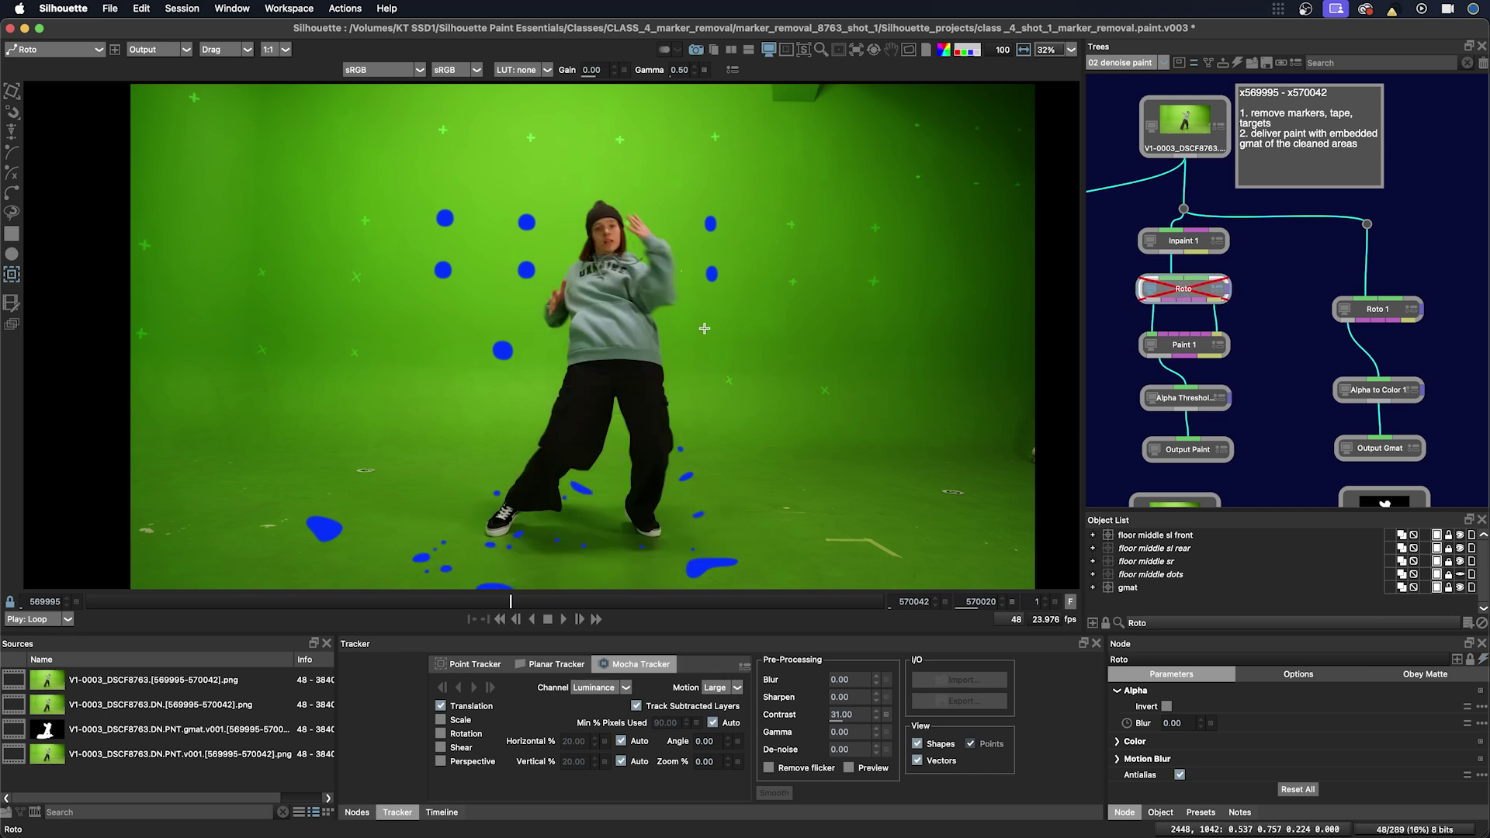
pyautogui.press('a')
pyautogui.press('a')
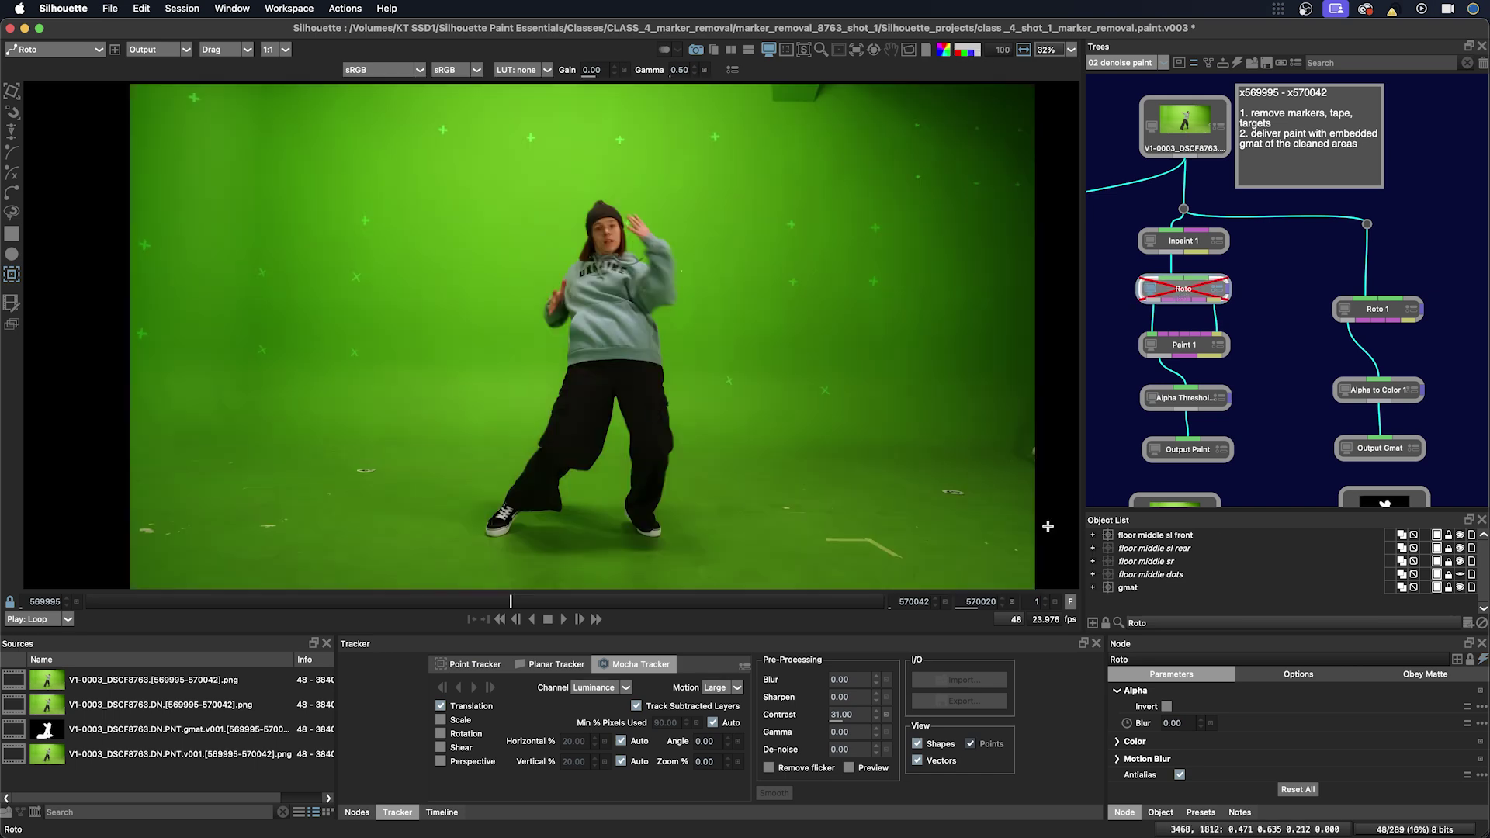
# View the Output Paint node and the DN.PNT.v001 render, checking the render's alpha channel before returning to color.
pyautogui.scroll(-2, 1281, 458)
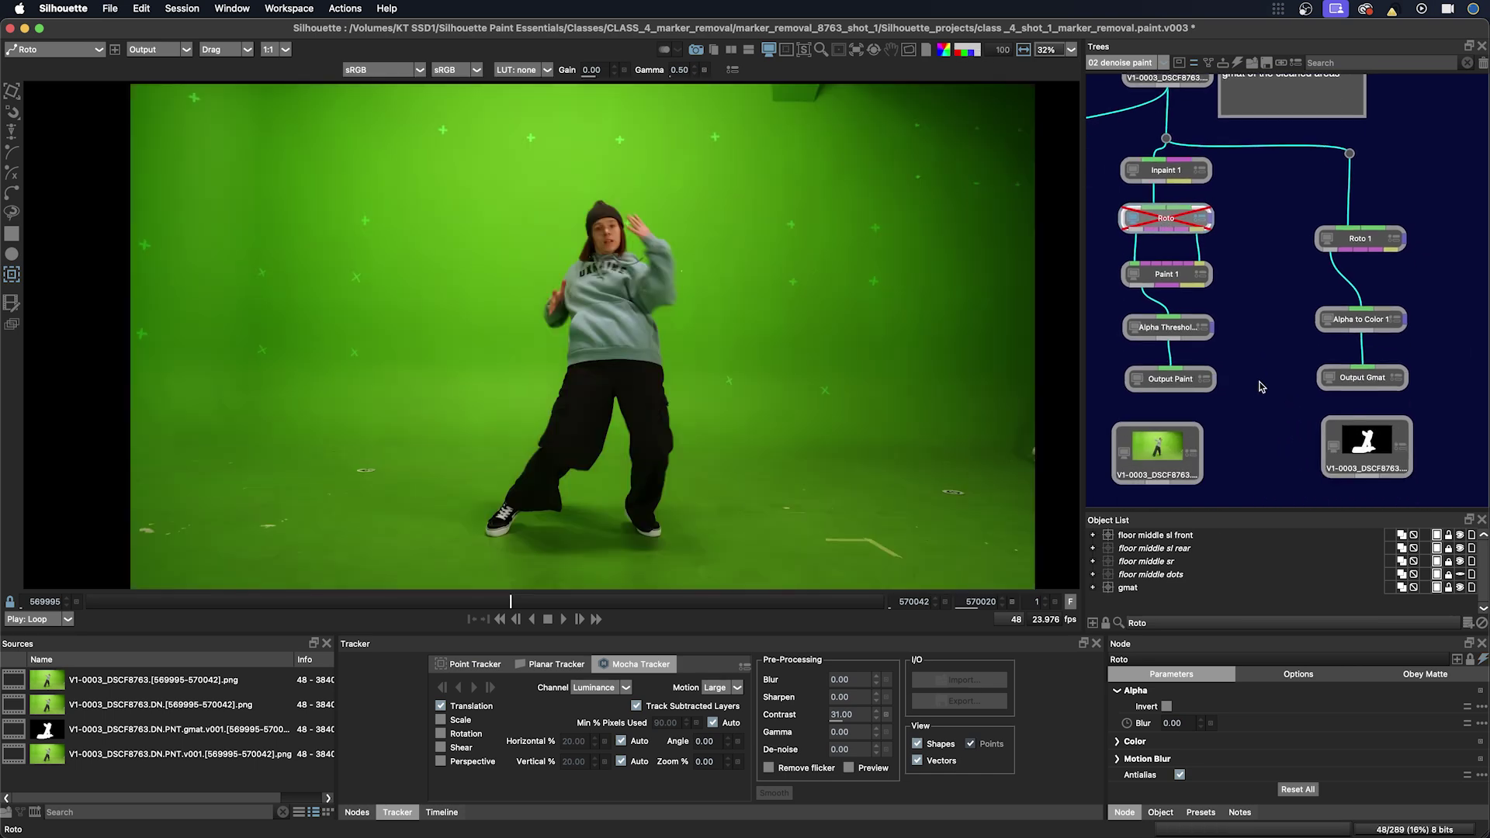
pyautogui.click(1171, 444)
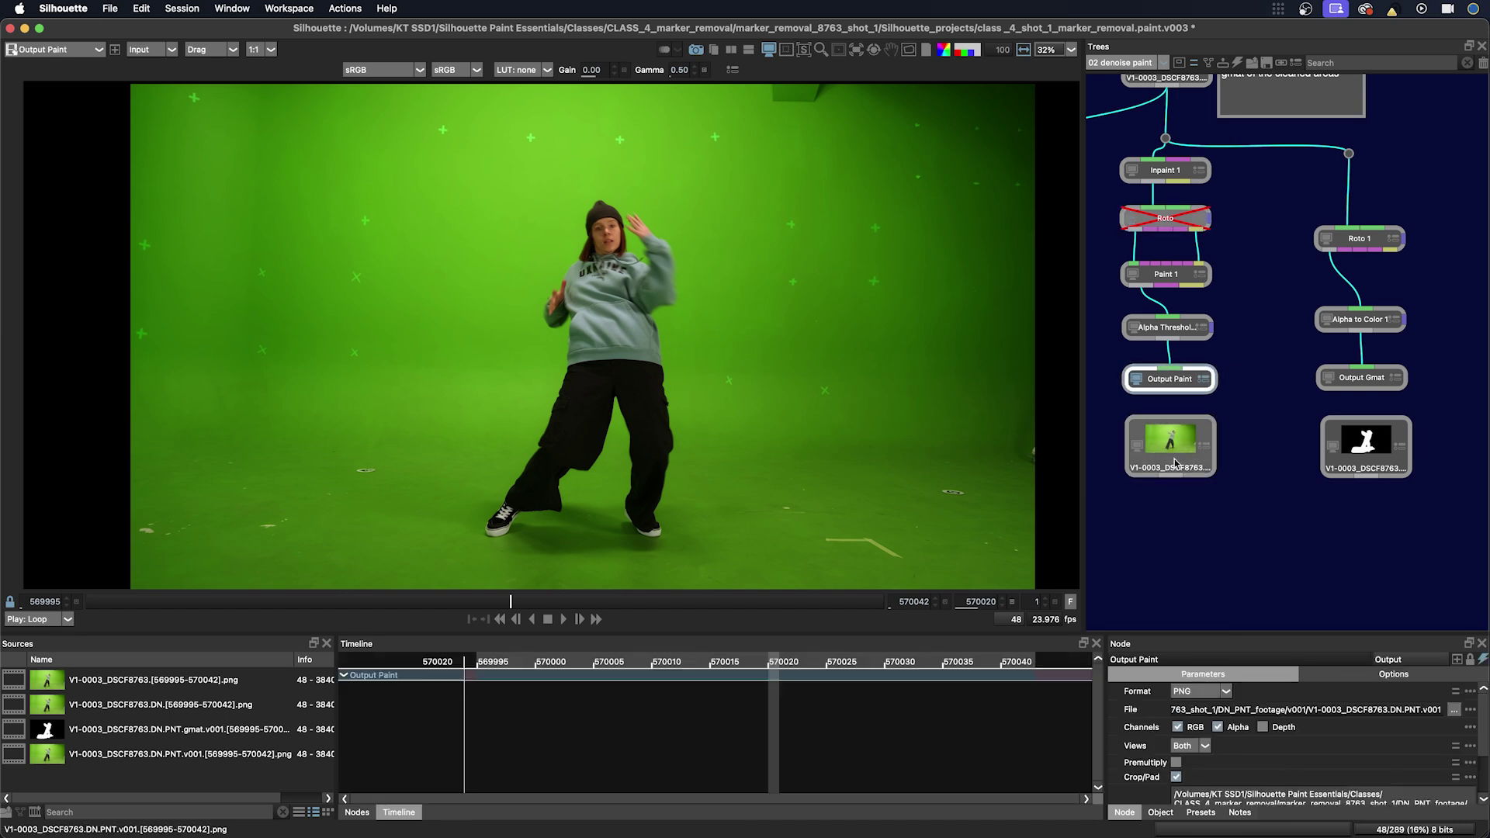
pyautogui.press('a')
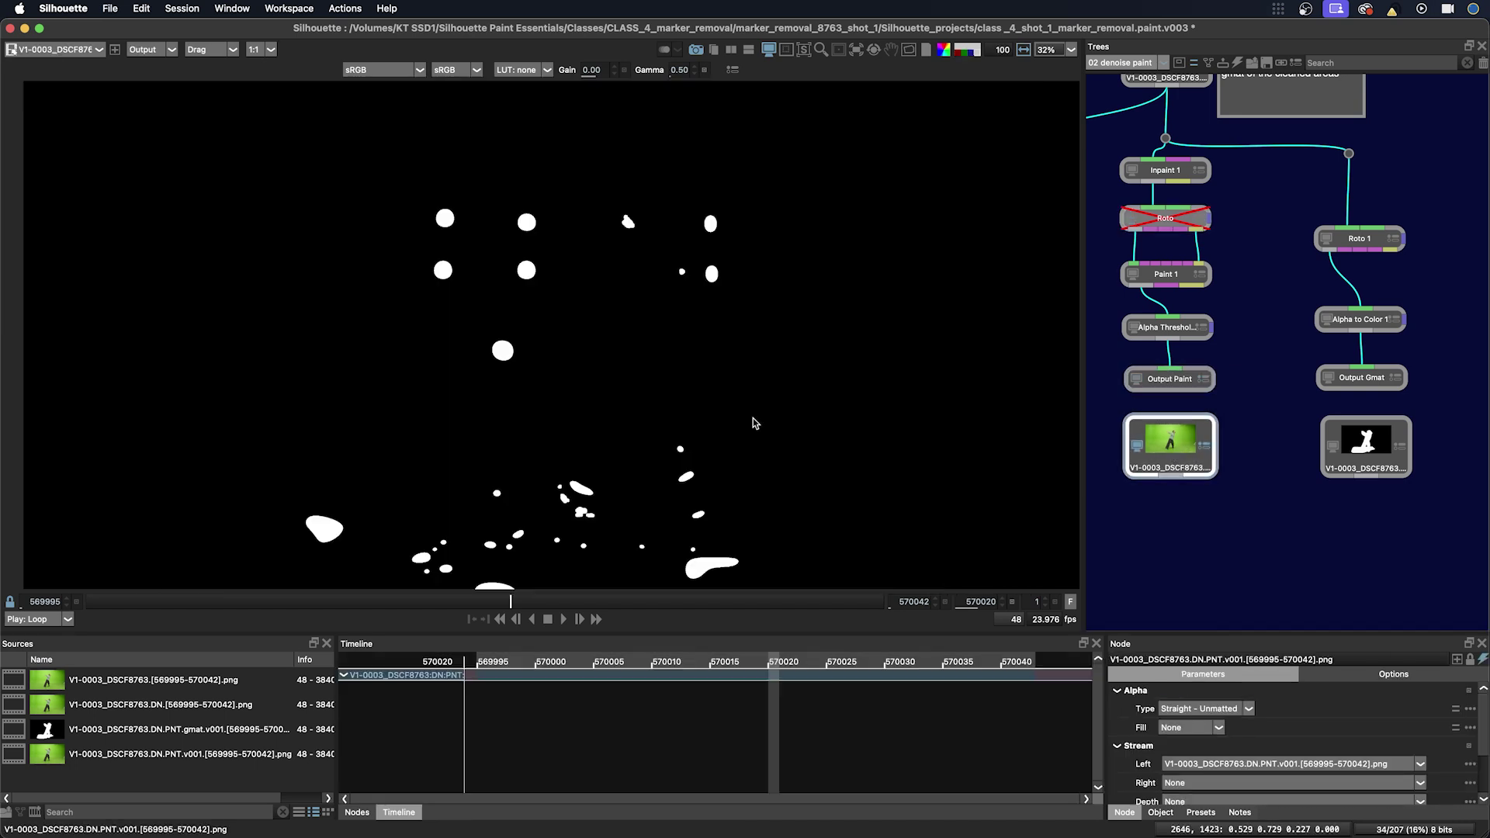
pyautogui.press('a')
pyautogui.moveTo(1254, 263); pyautogui.dragTo(1248, 301)
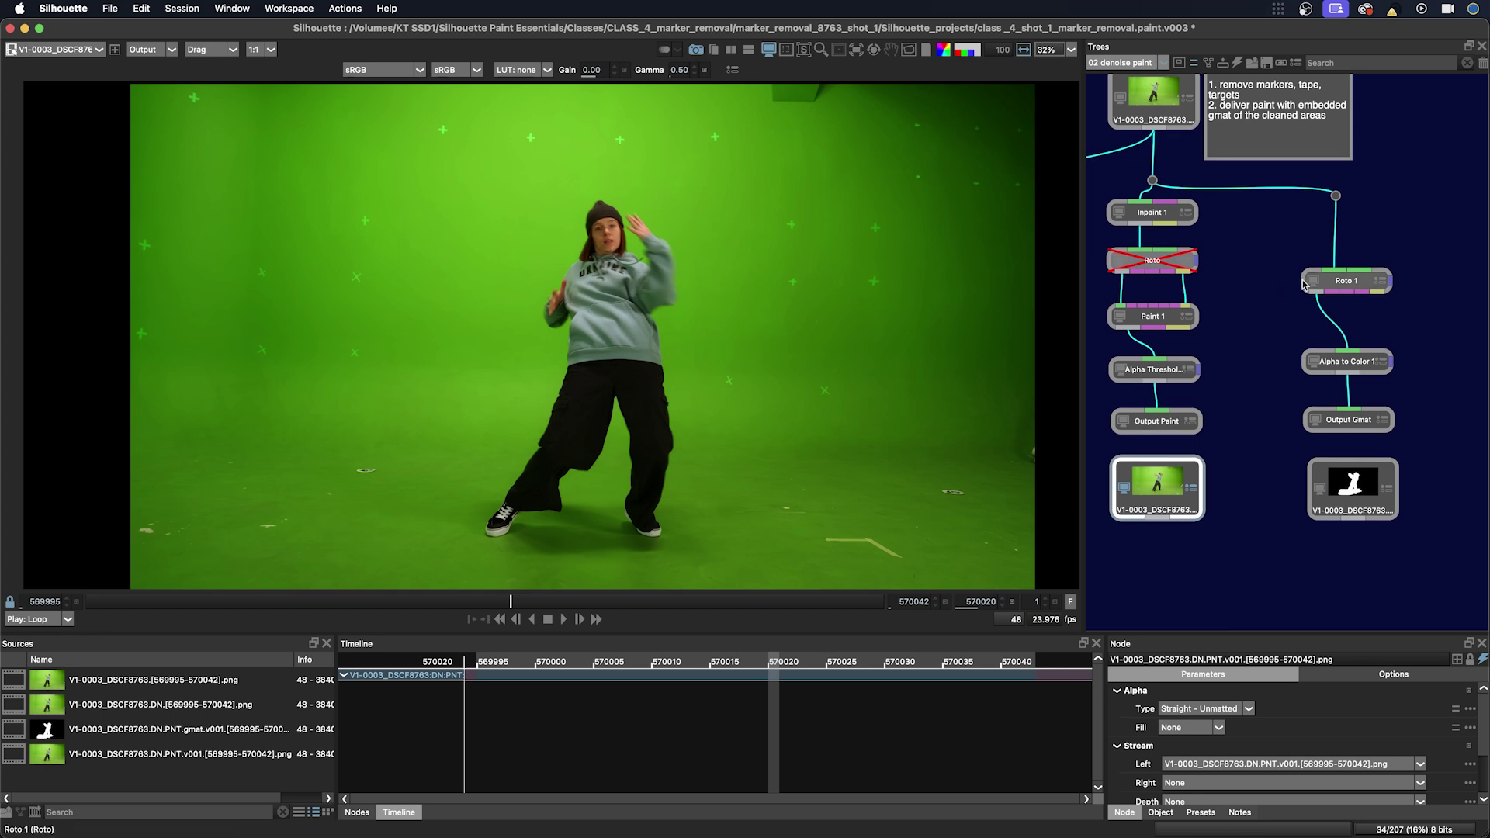
# Review the garbage matte branch from Roto 1 through Alpha to Color 1 and Output Gmat to the gmat.v001 render.
pyautogui.click(1341, 284)
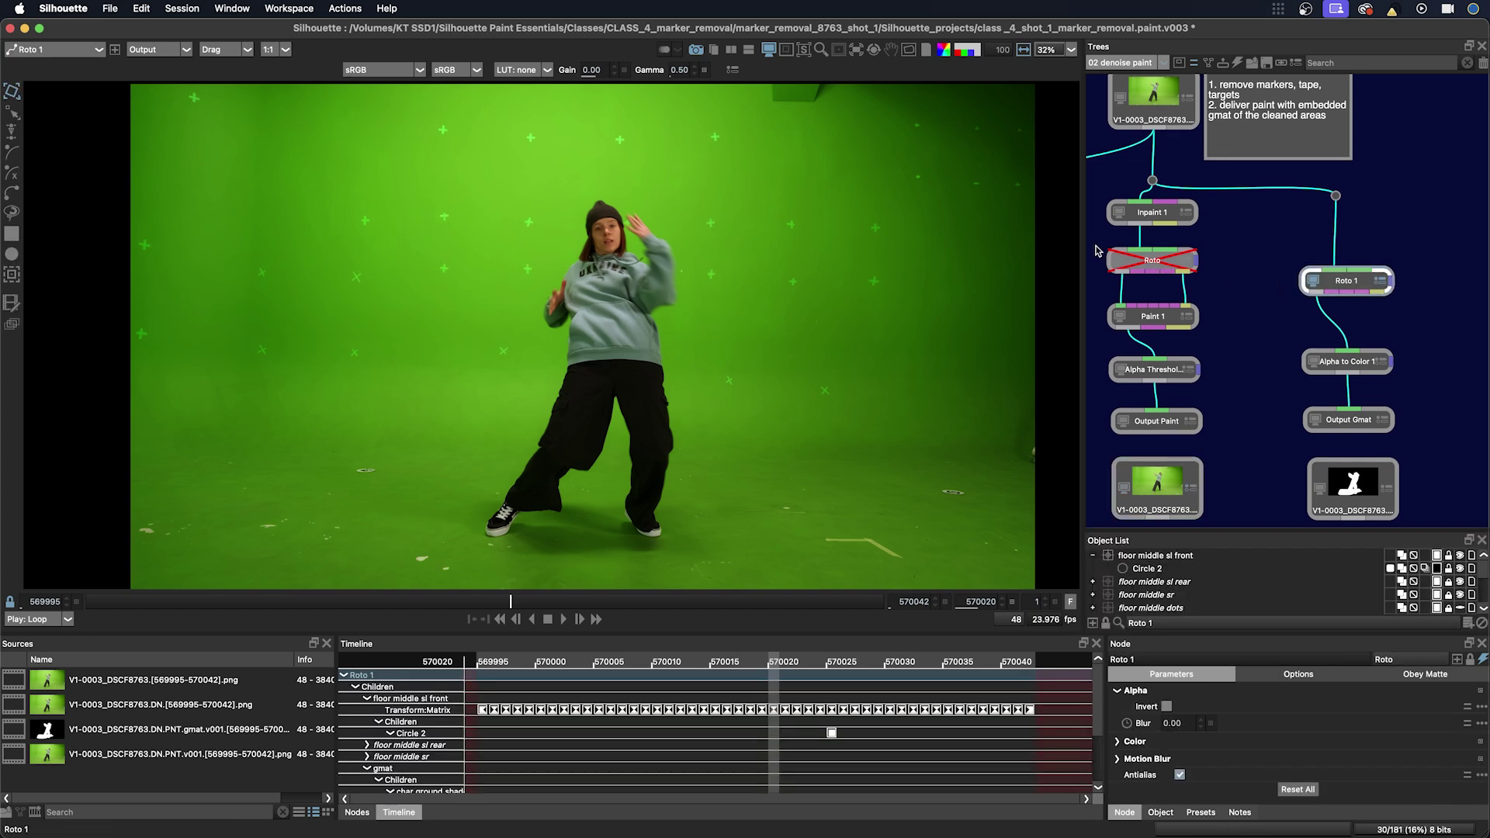
pyautogui.click(1351, 363)
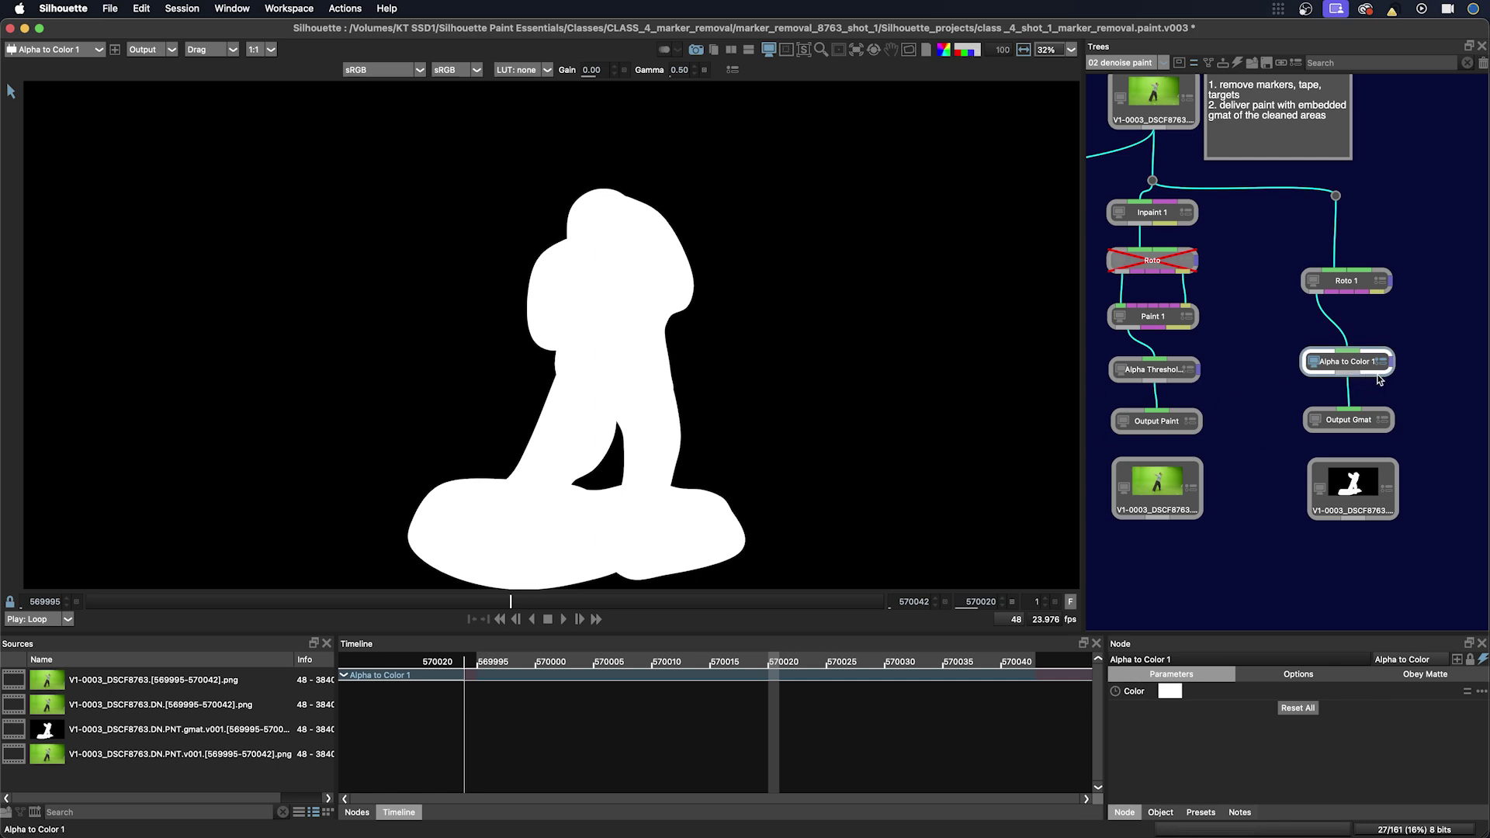
pyautogui.click(1349, 422)
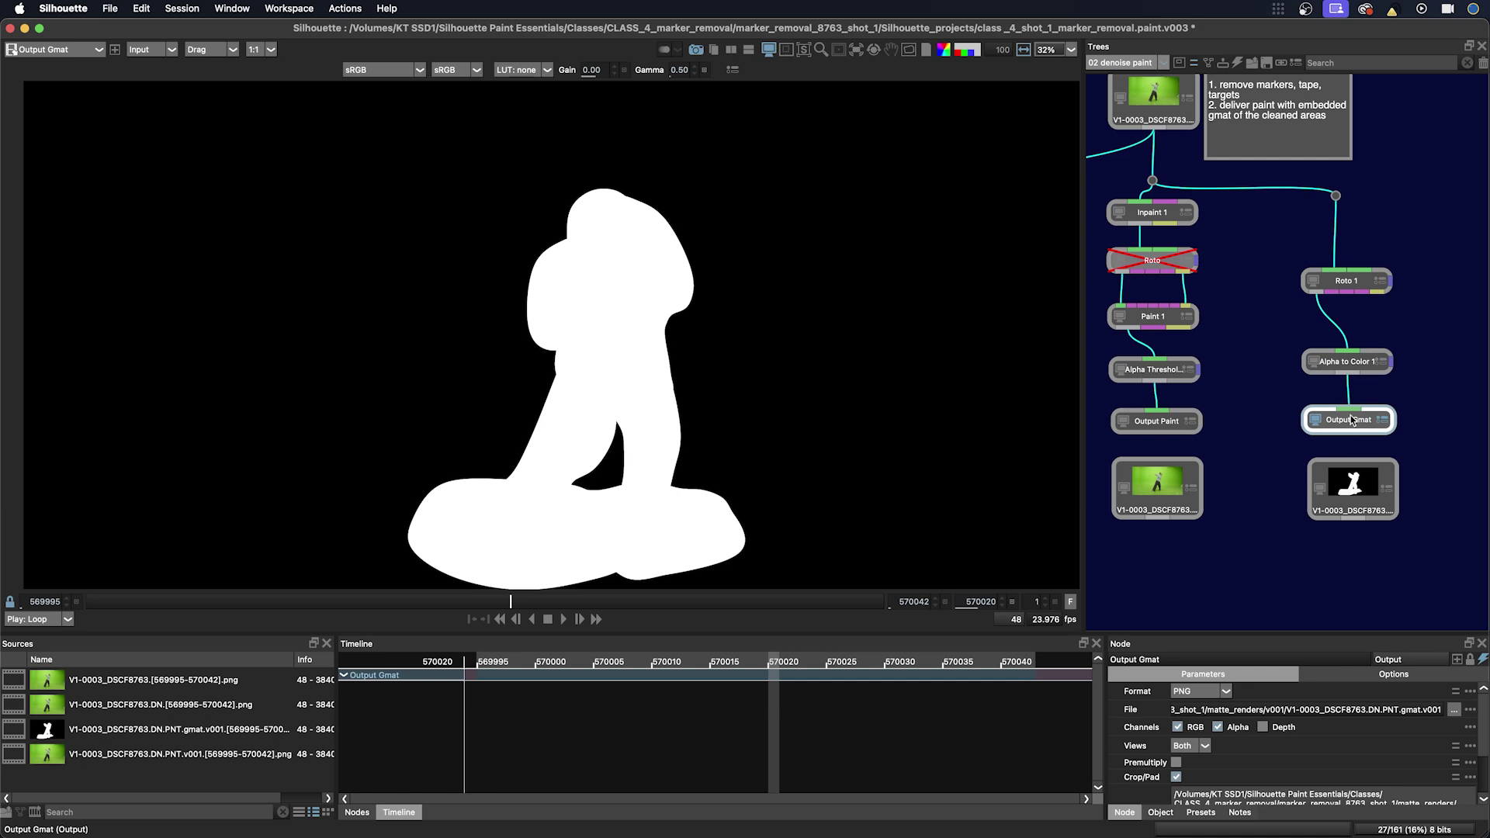
pyautogui.click(1345, 494)
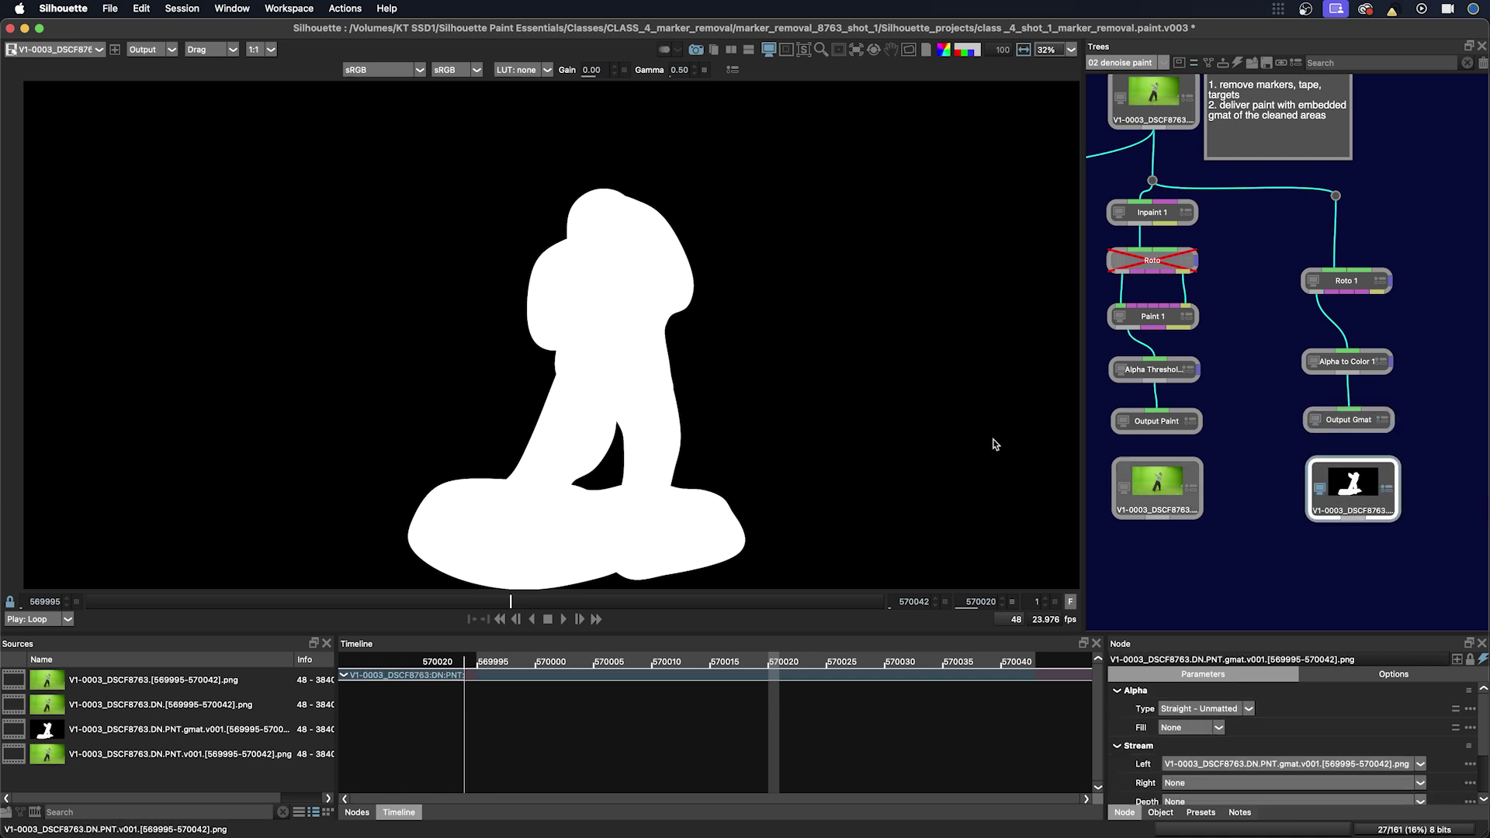
pyautogui.press('b')
pyautogui.press('b')
# Compare the denoised source plate with the DN.PNT.v001 painted render at frame 570020.
pyautogui.click(1138, 123)
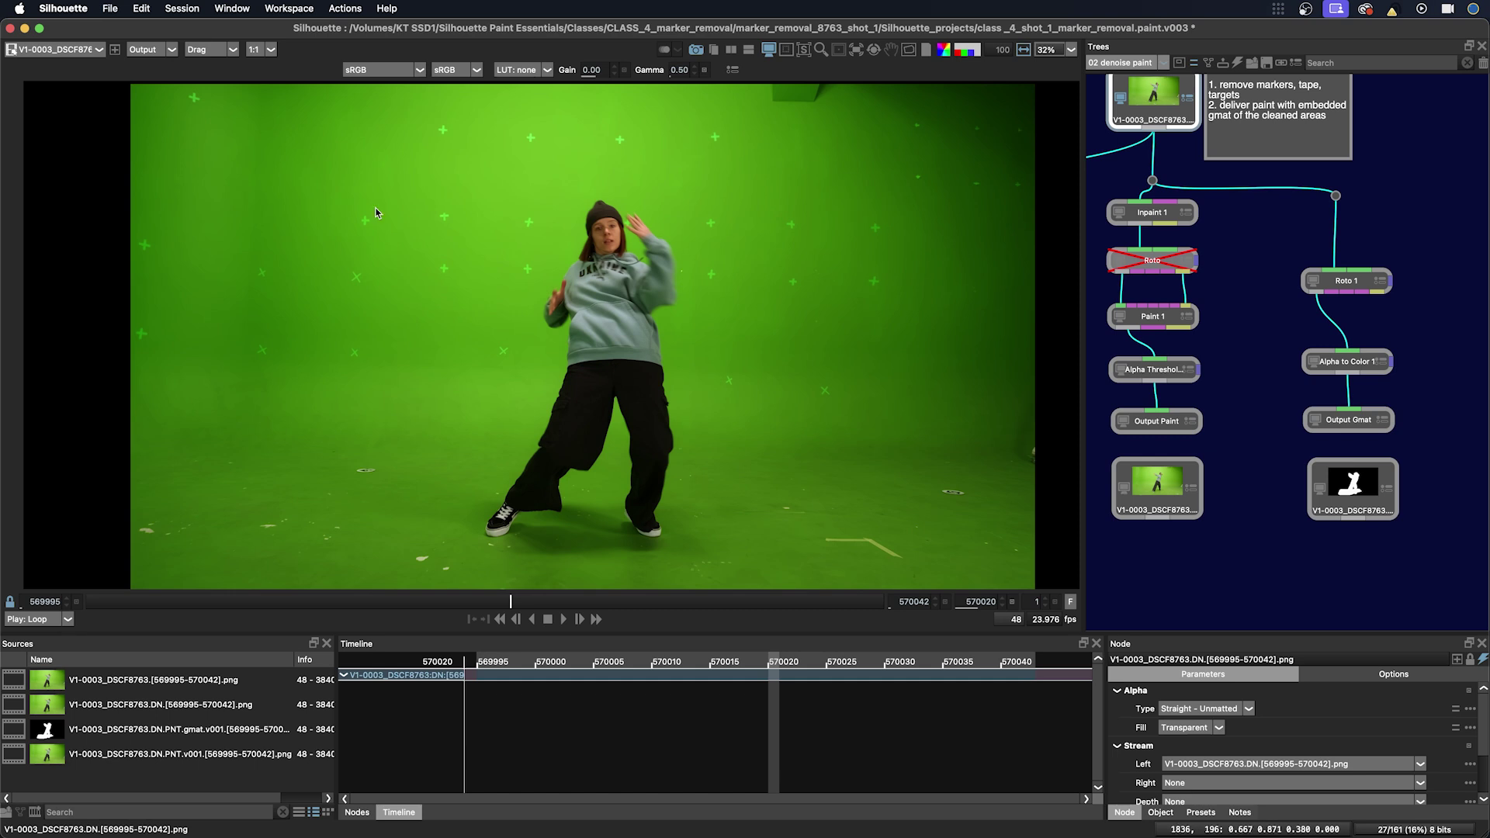
pyautogui.click(1152, 491)
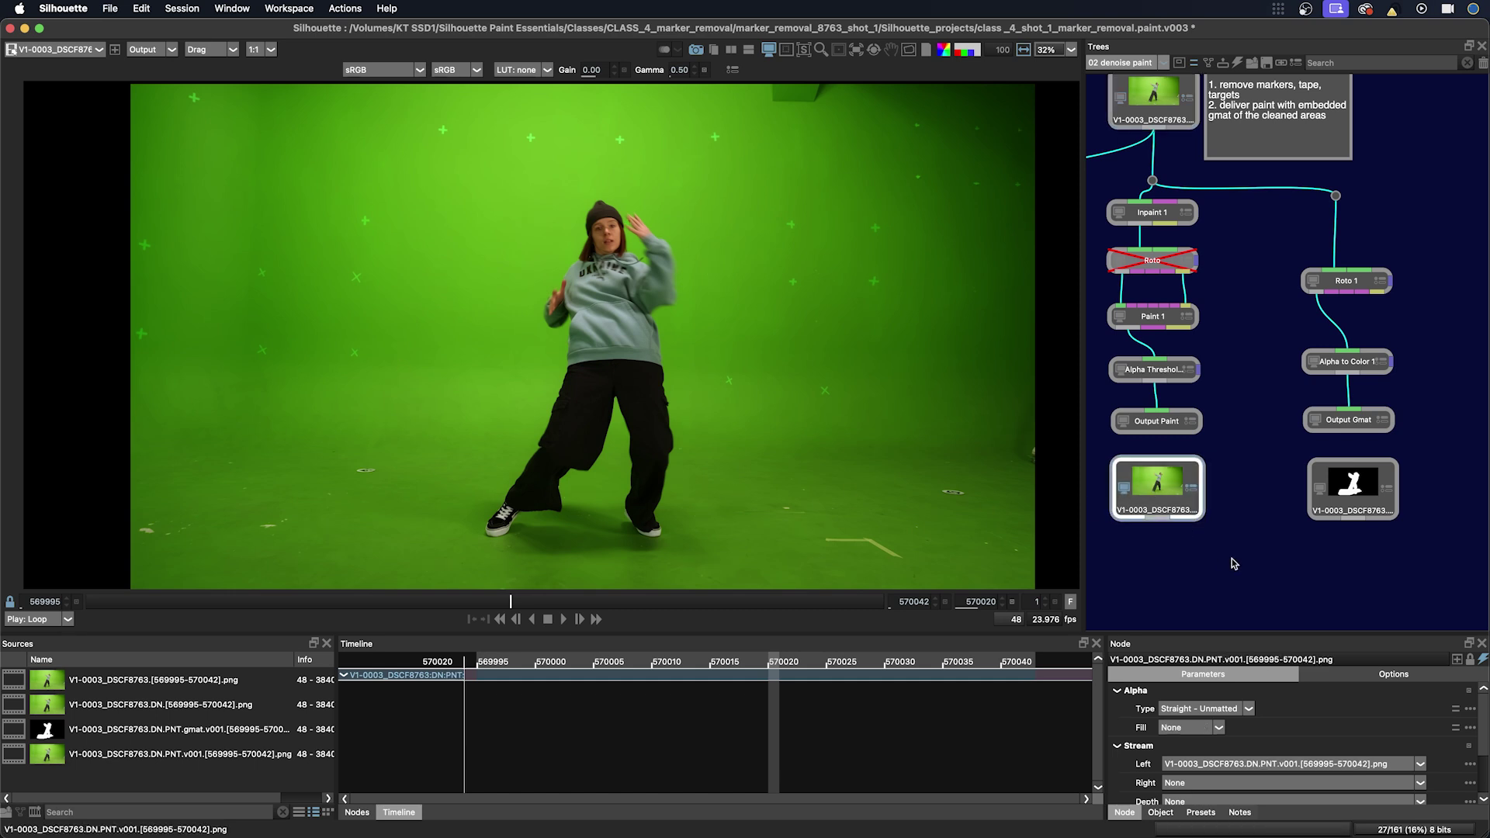
pyautogui.moveTo(1260, 572); pyautogui.dragTo(1276, 564)
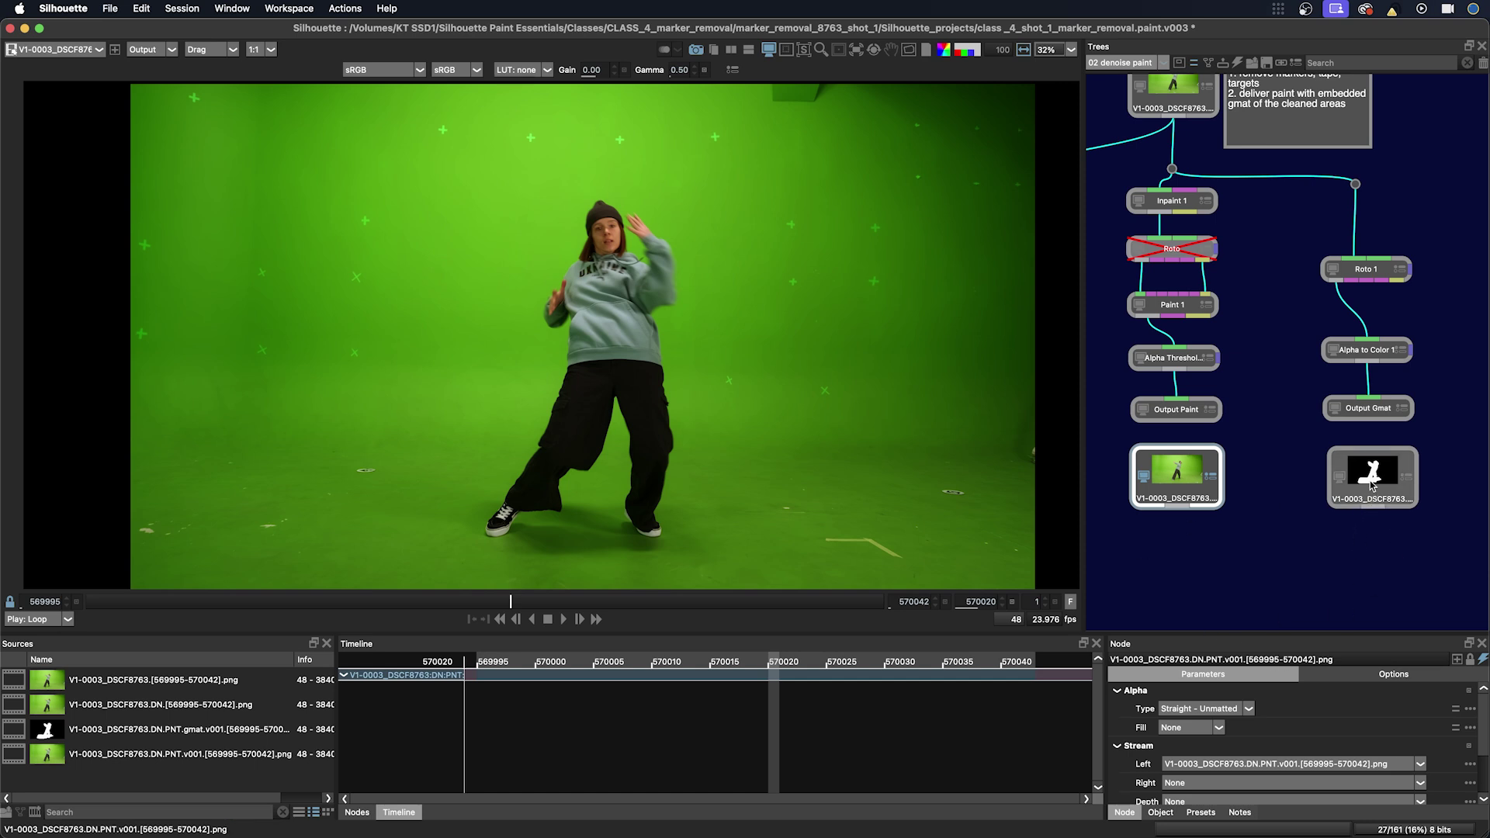
# Move the gmat and painted render source nodes lower in the tree, away from the two output nodes.
pyautogui.moveTo(1370, 482); pyautogui.dragTo(1363, 524)
pyautogui.moveTo(1162, 478); pyautogui.dragTo(1162, 521)
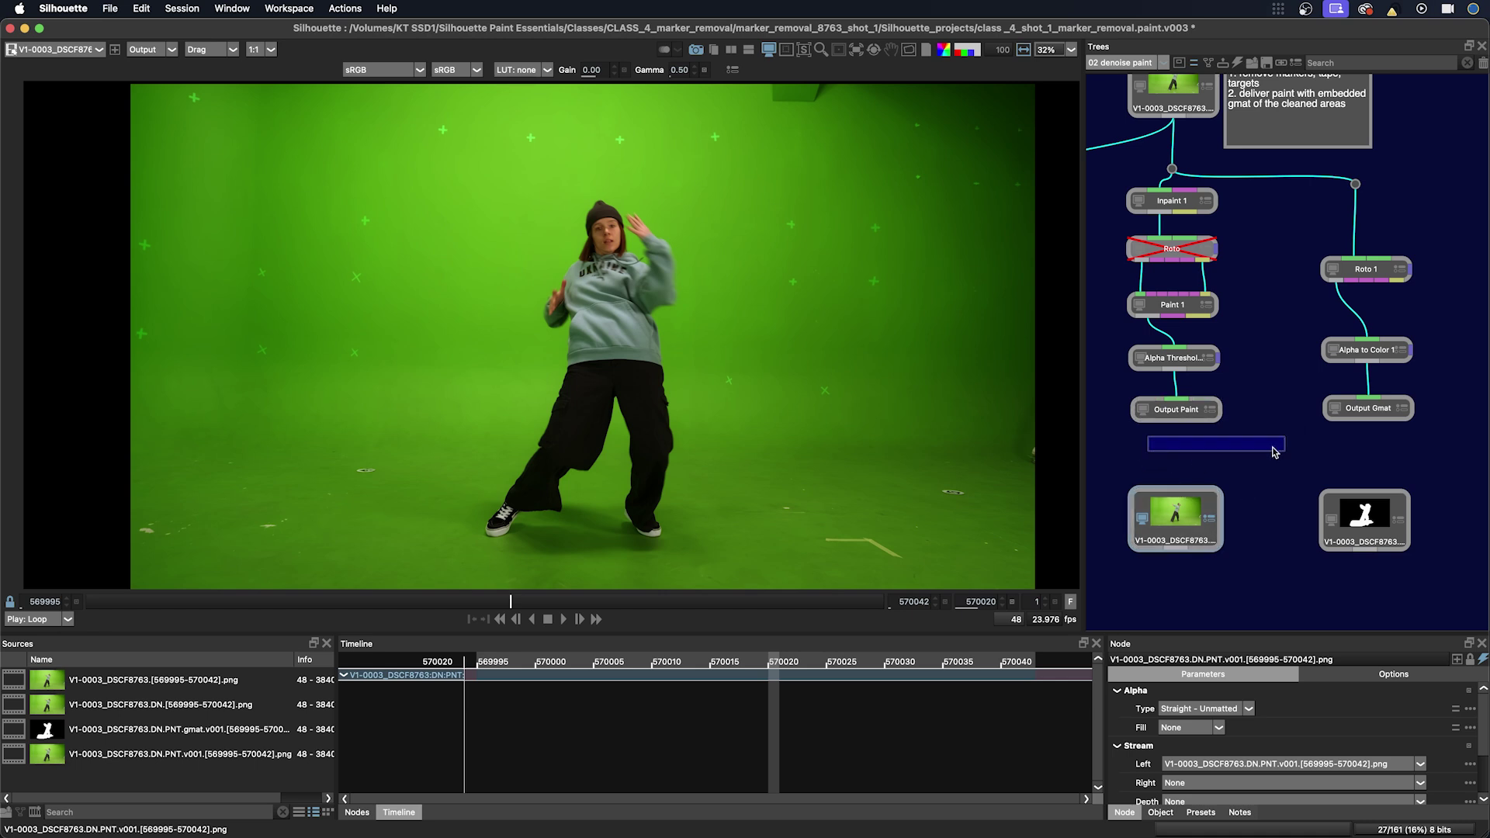
pyautogui.click(1207, 437)
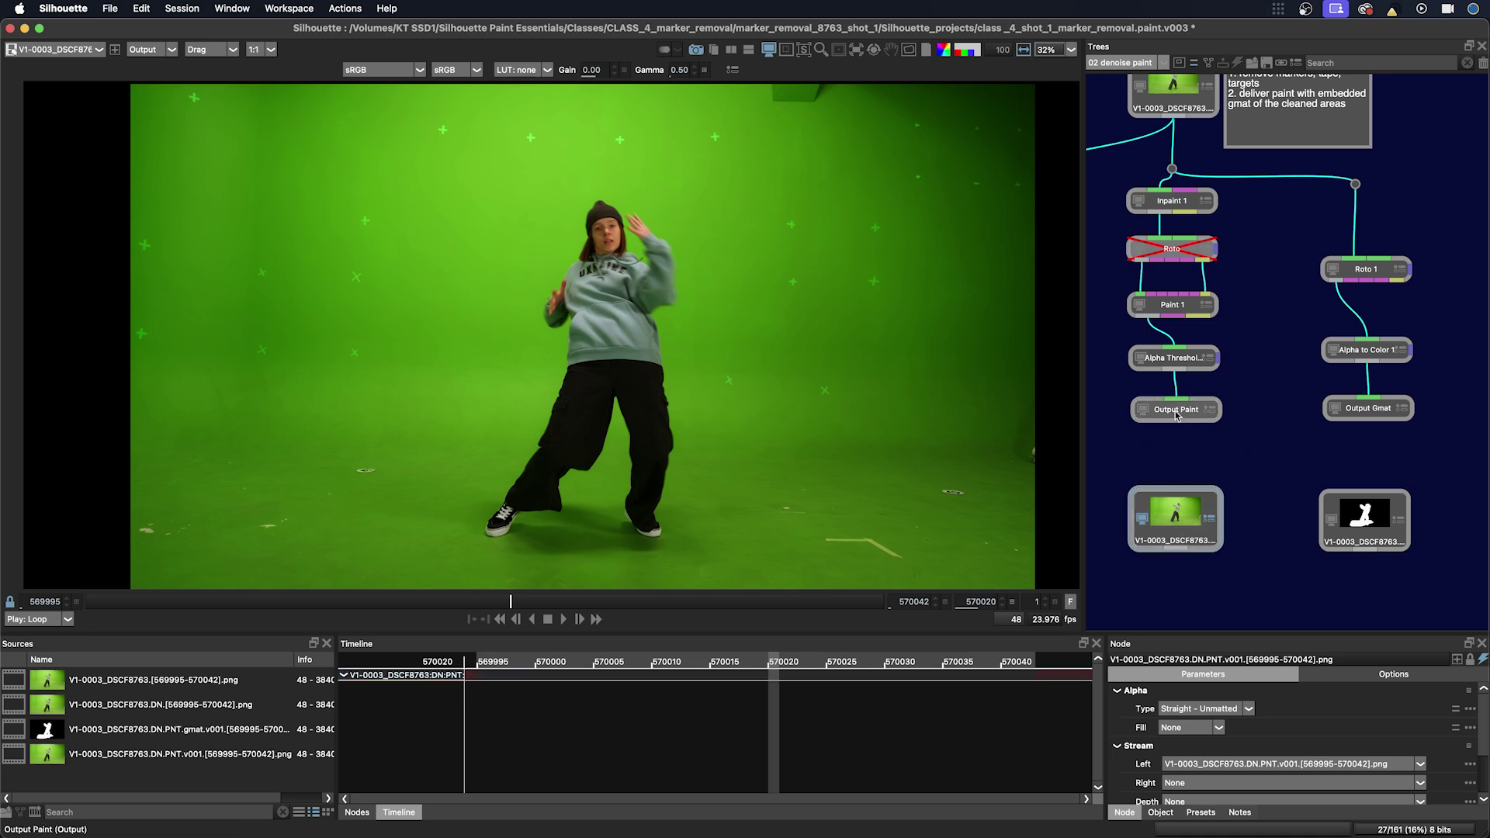
# View the Output Paint and Output Gmat nodes in turn with their output settings, ending on Output Paint.
pyautogui.click(1176, 415)
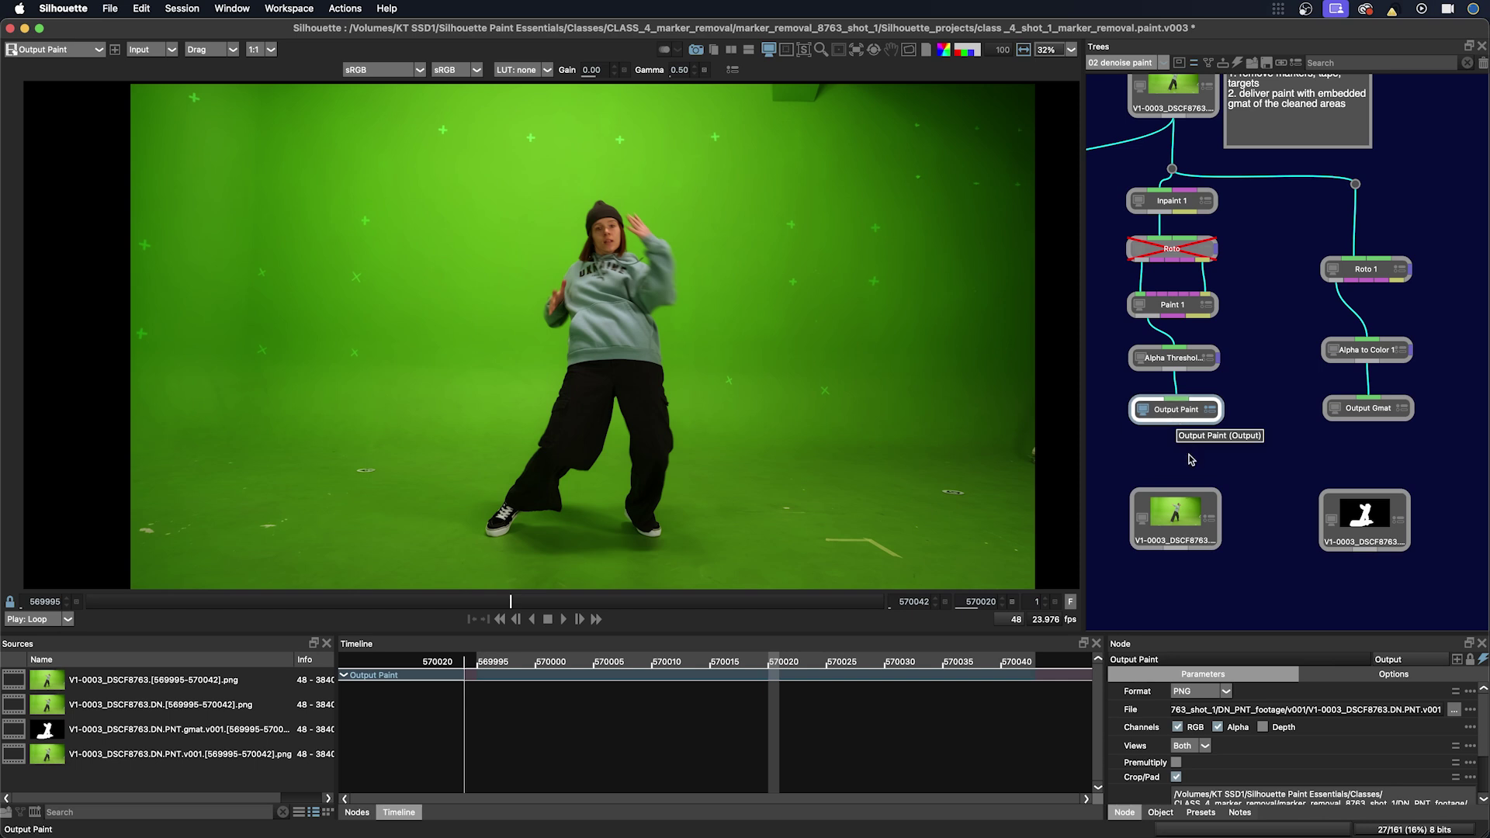
pyautogui.click(1371, 413)
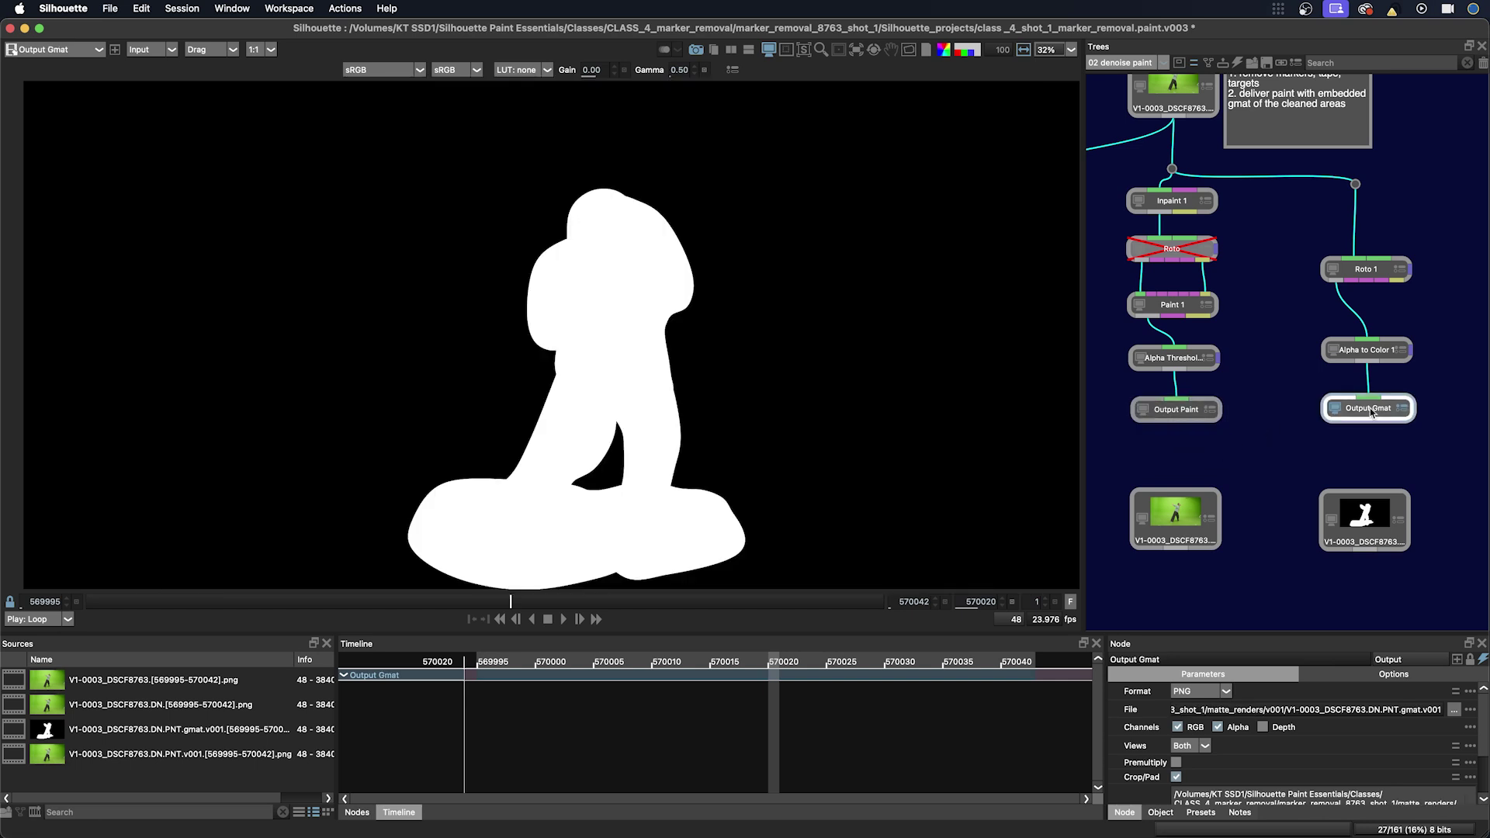
pyautogui.click(1197, 434)
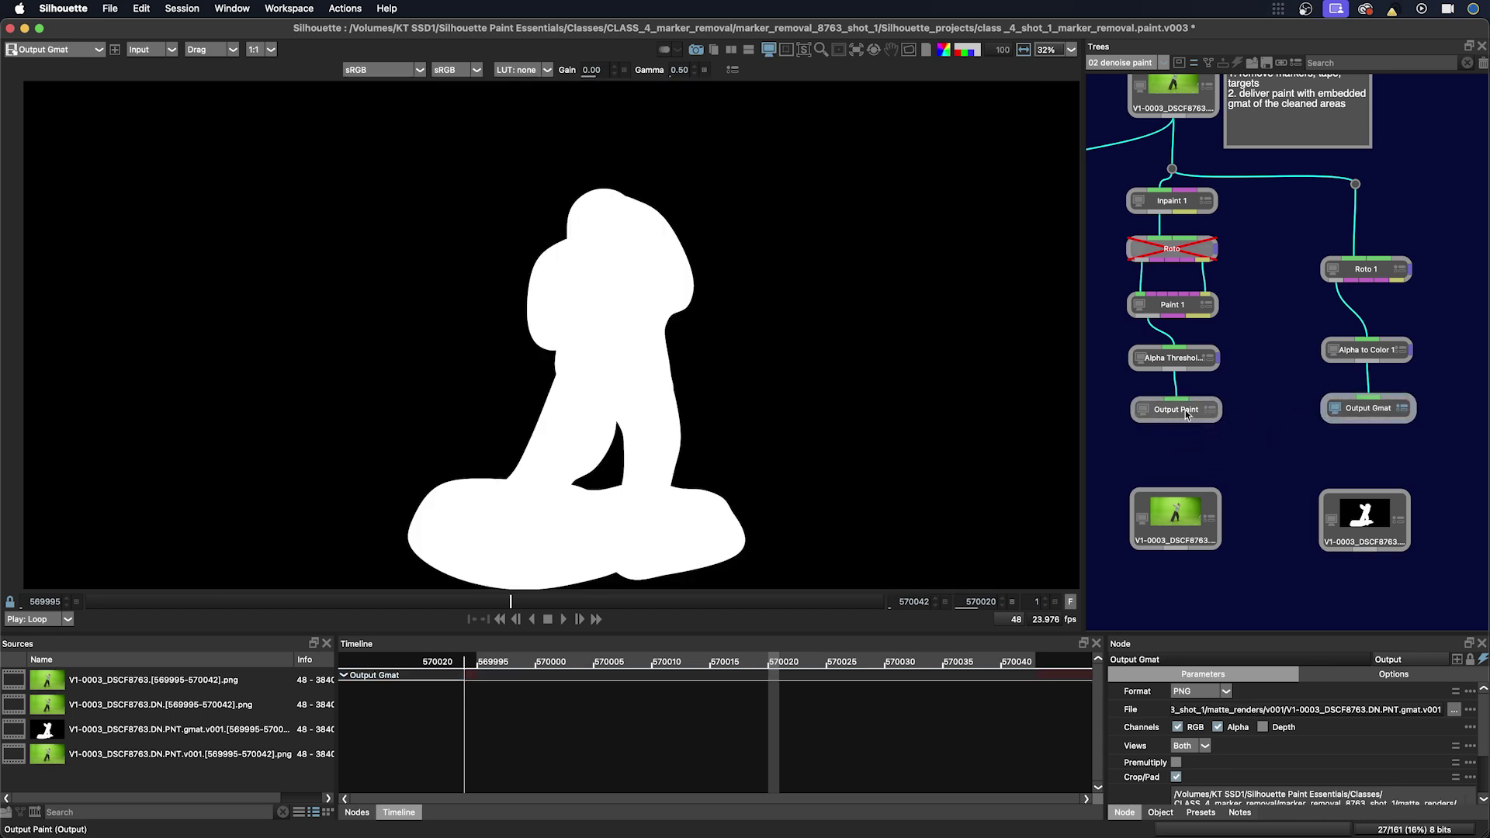
pyautogui.click(1183, 413)
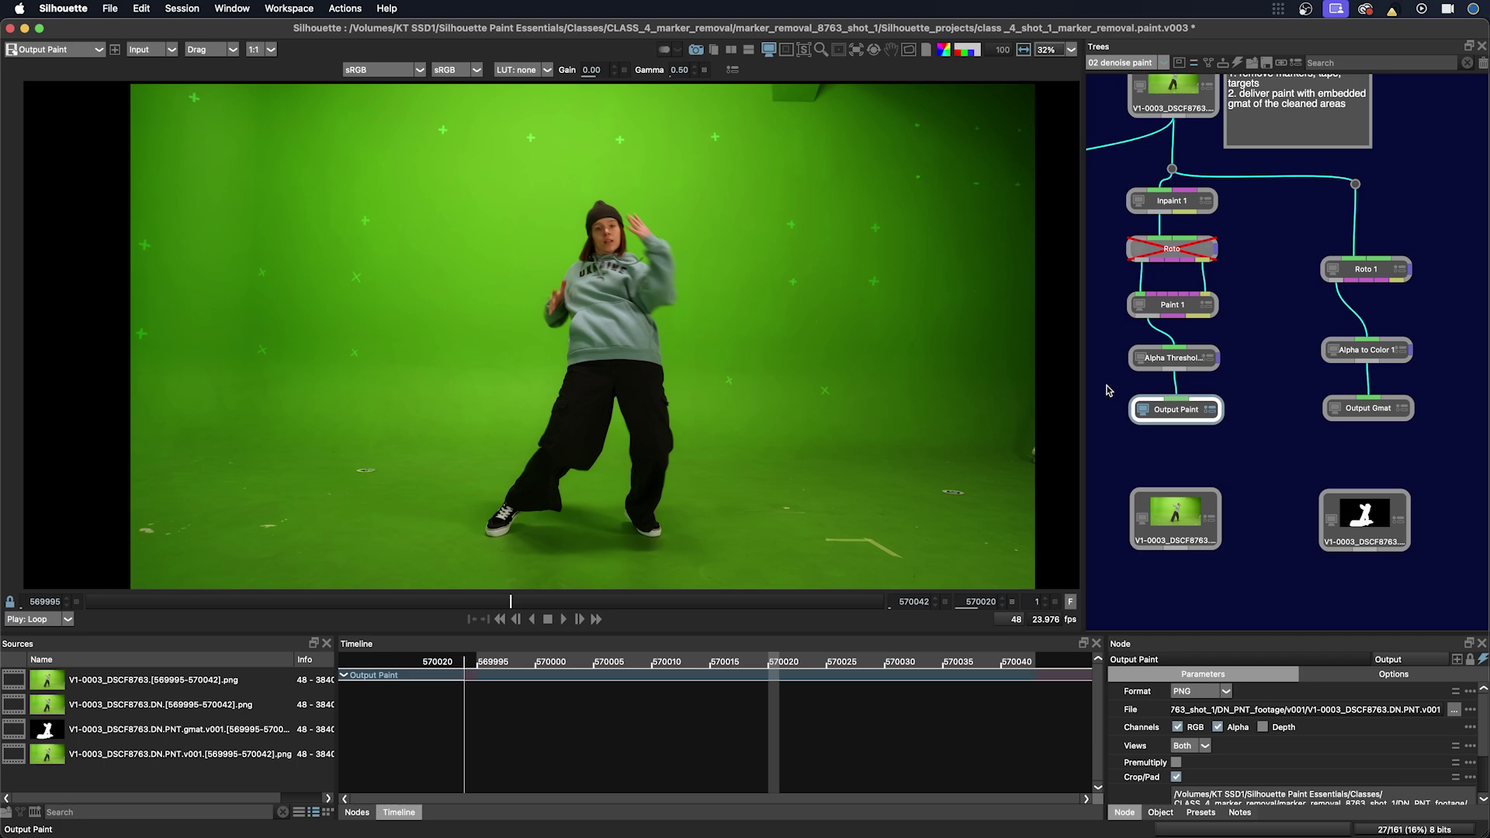
# Select Output Paint and Output Gmat together and render the selected output nodes over the work range 569995 to 570042.
pyautogui.moveTo(1107, 386)
pyautogui.mouseDown()
pyautogui.moveTo(1218, 423)
pyautogui.moveTo(1440, 461)
pyautogui.mouseUp()
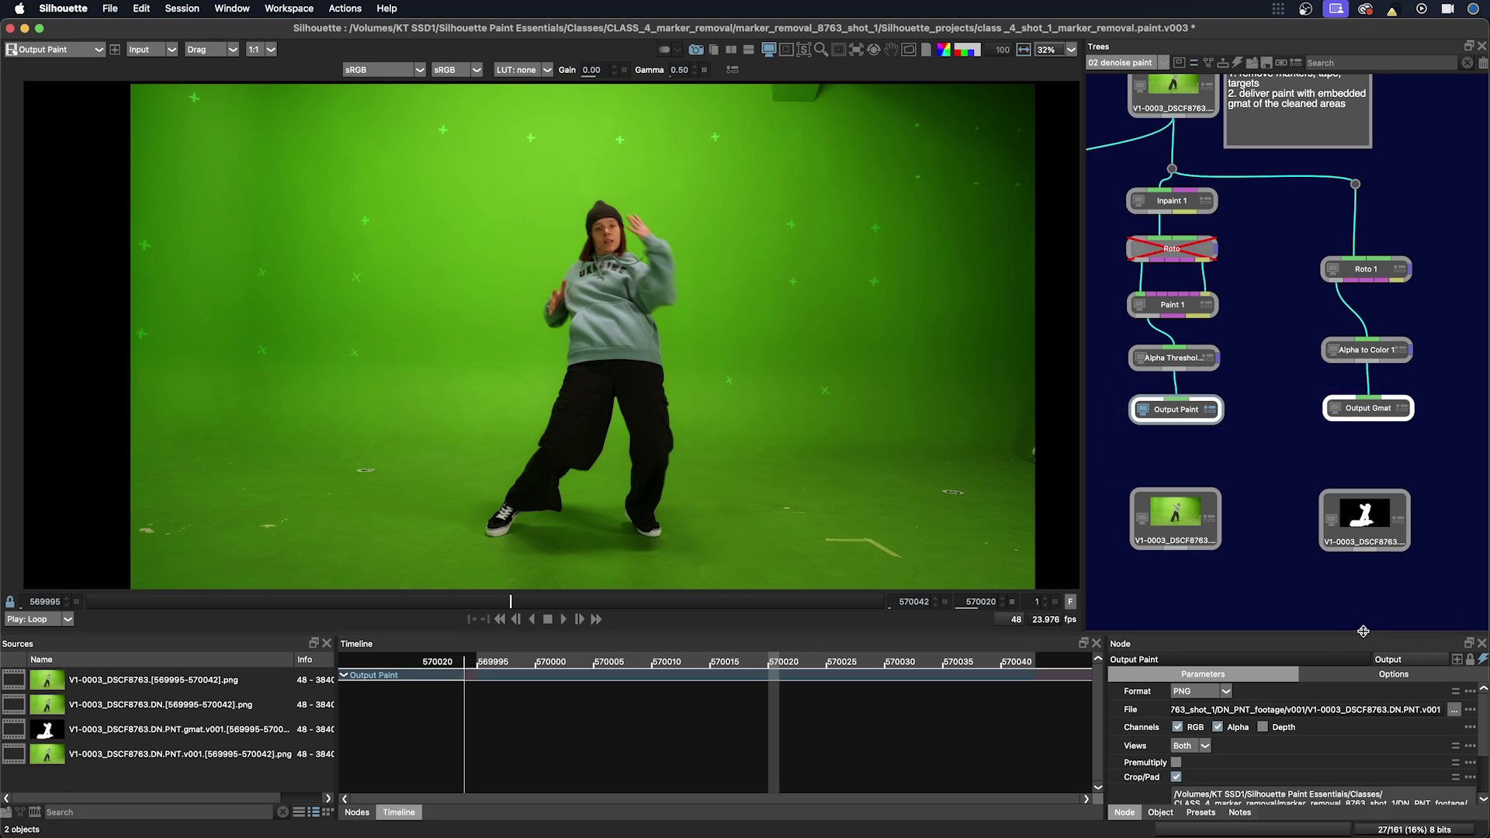
pyautogui.moveTo(1370, 632); pyautogui.dragTo(1368, 565)
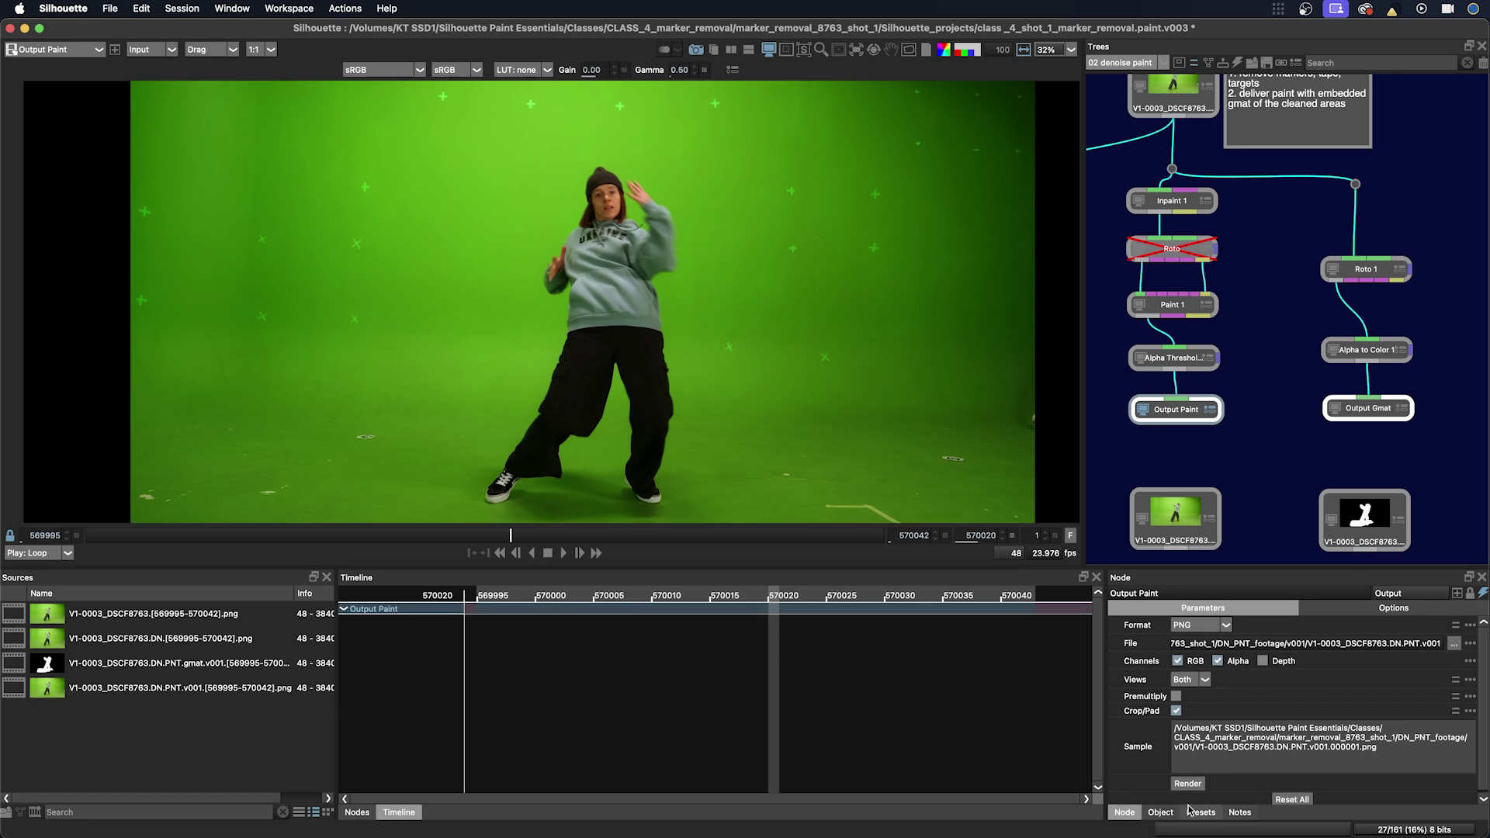
pyautogui.click(1188, 786)
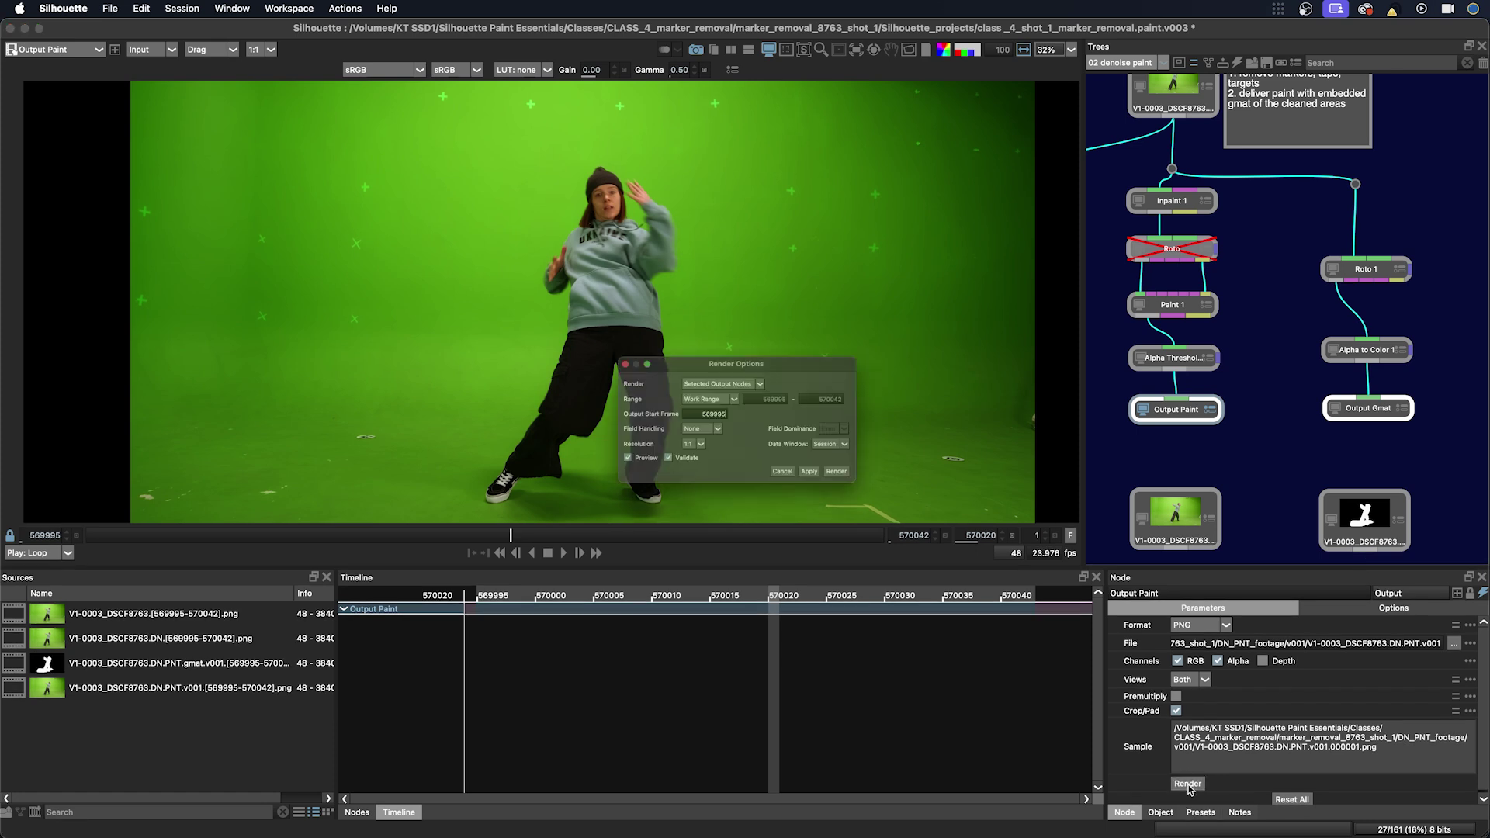
pyautogui.click(702, 374)
pyautogui.click(713, 350)
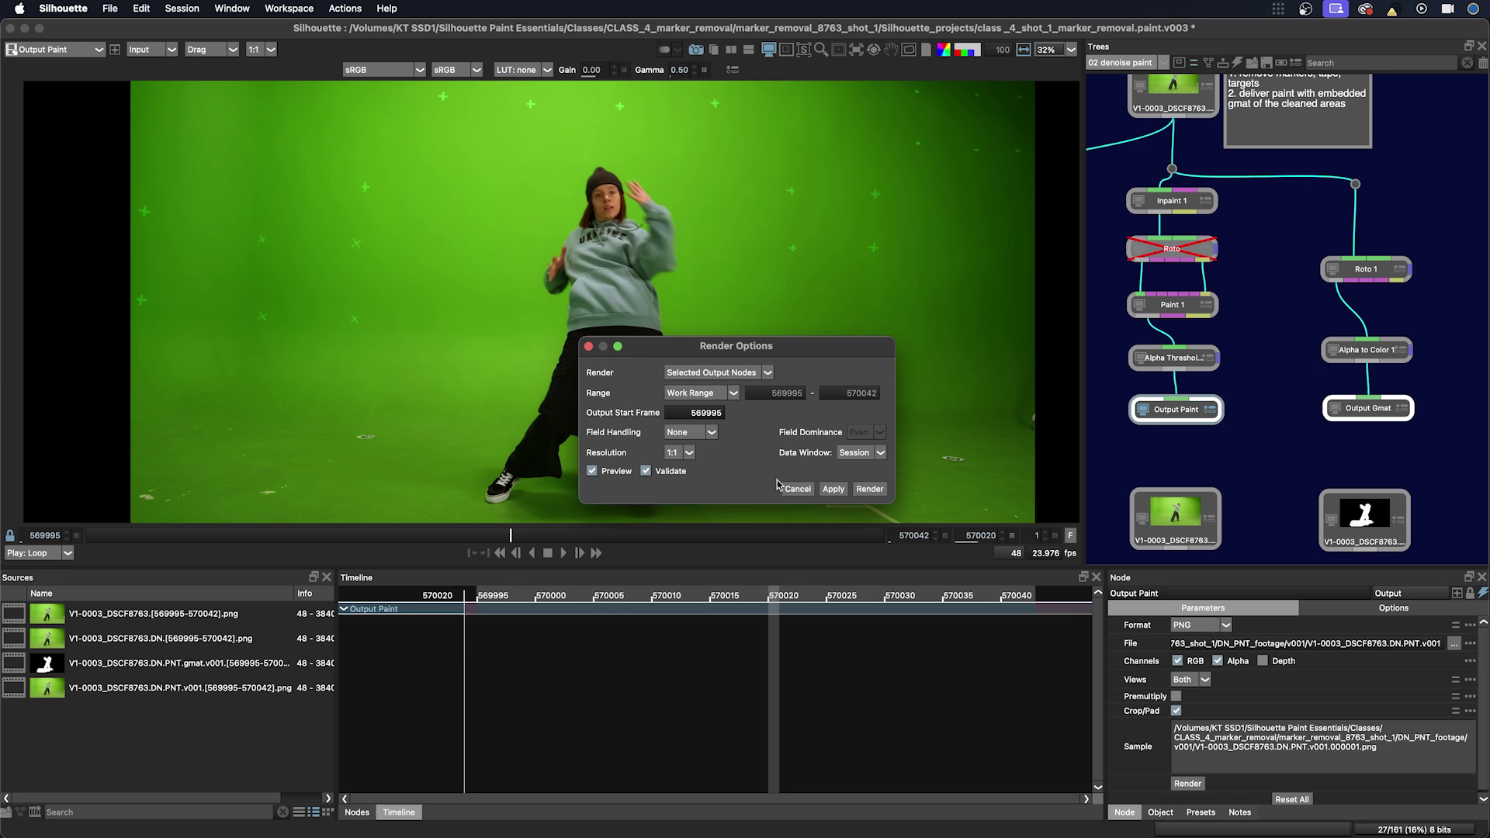
pyautogui.click(869, 489)
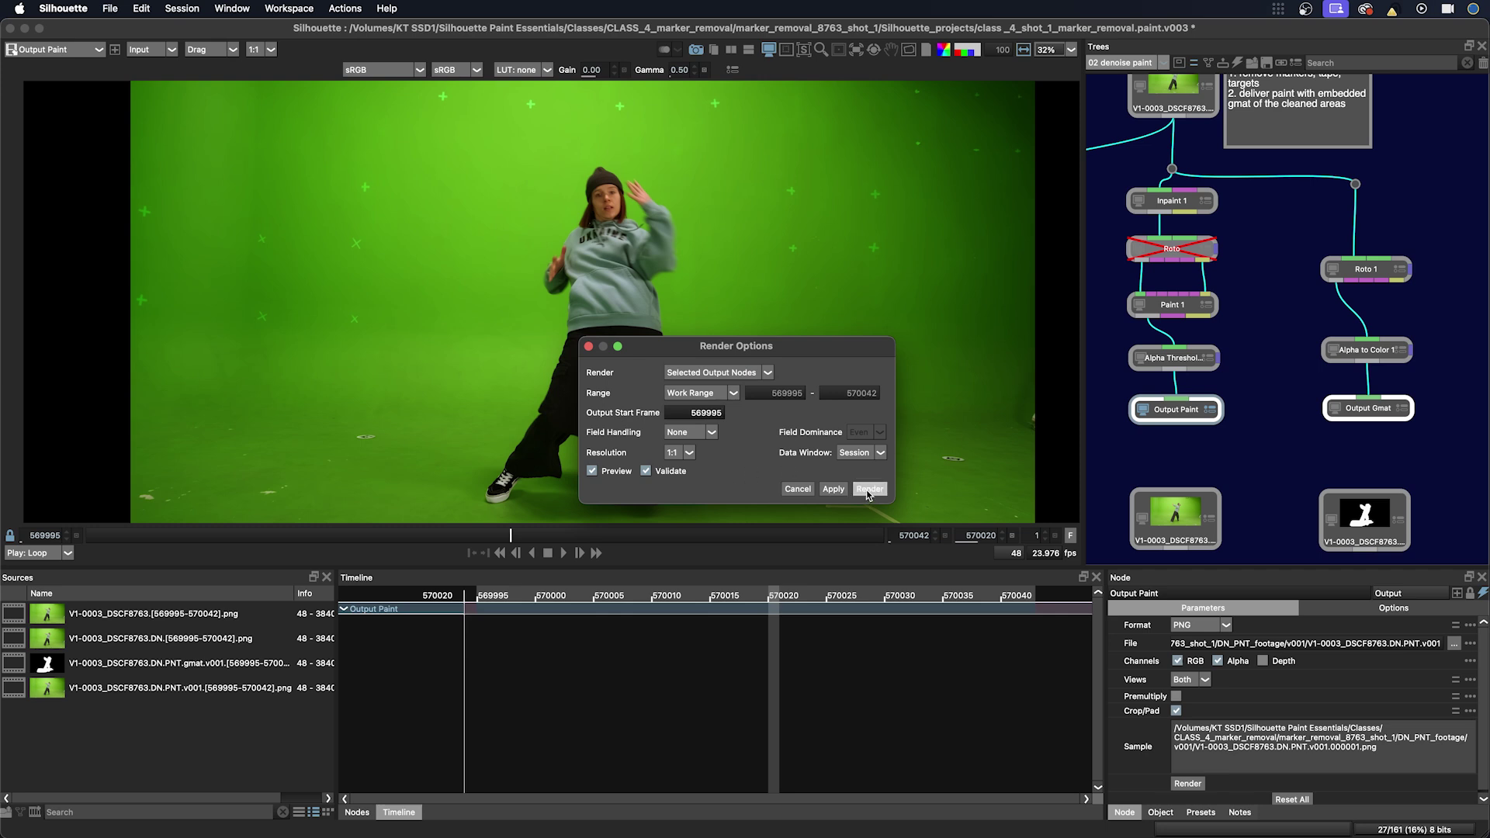